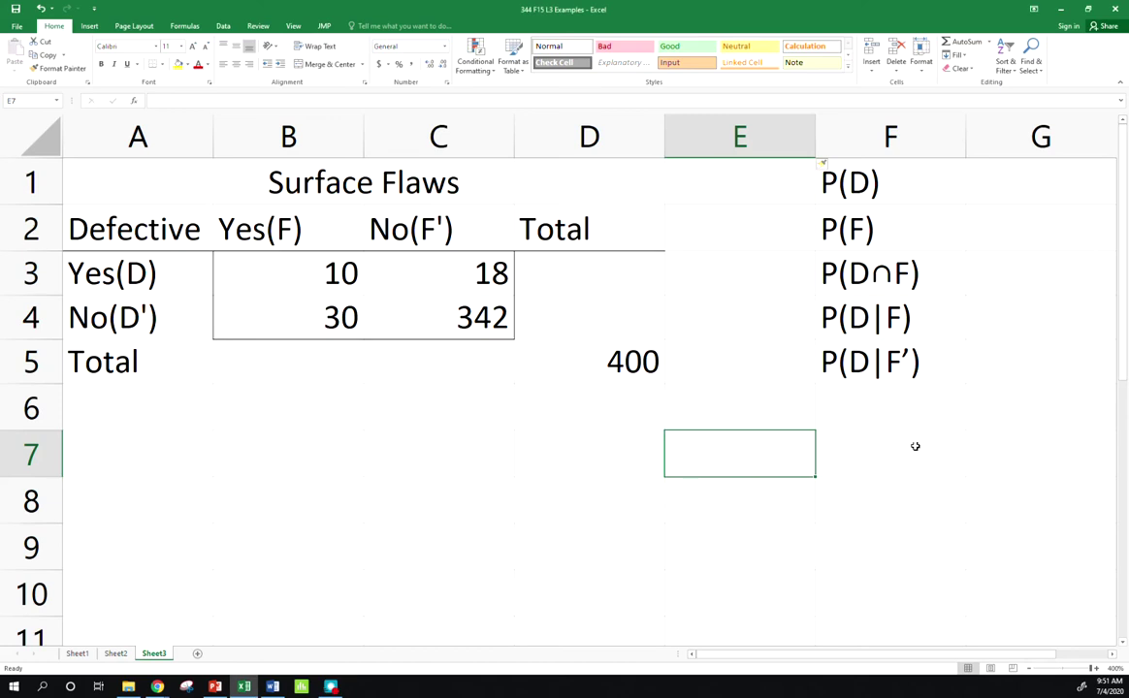
- Enter =SUM(B3:C3) in D3 to get the Yes(D) row total of 28
{"action": "left_click_drag", "start_coordinate": [834, 175], "coordinate": [878, 358]}
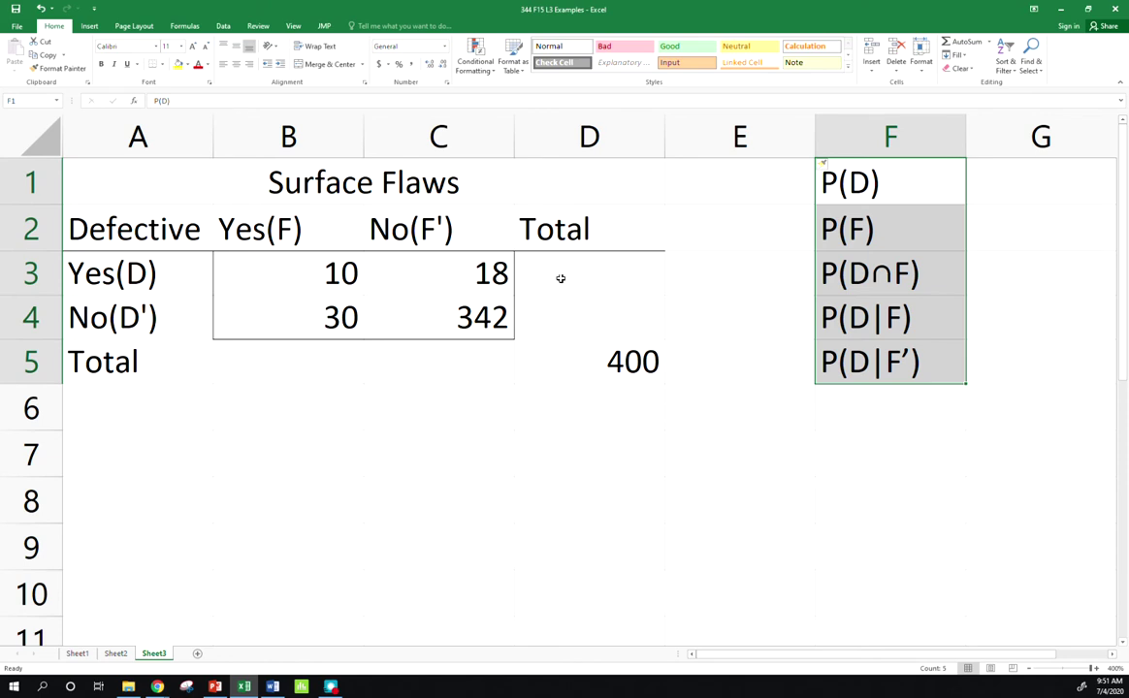
{"action": "left_click", "coordinate": [561, 279]}
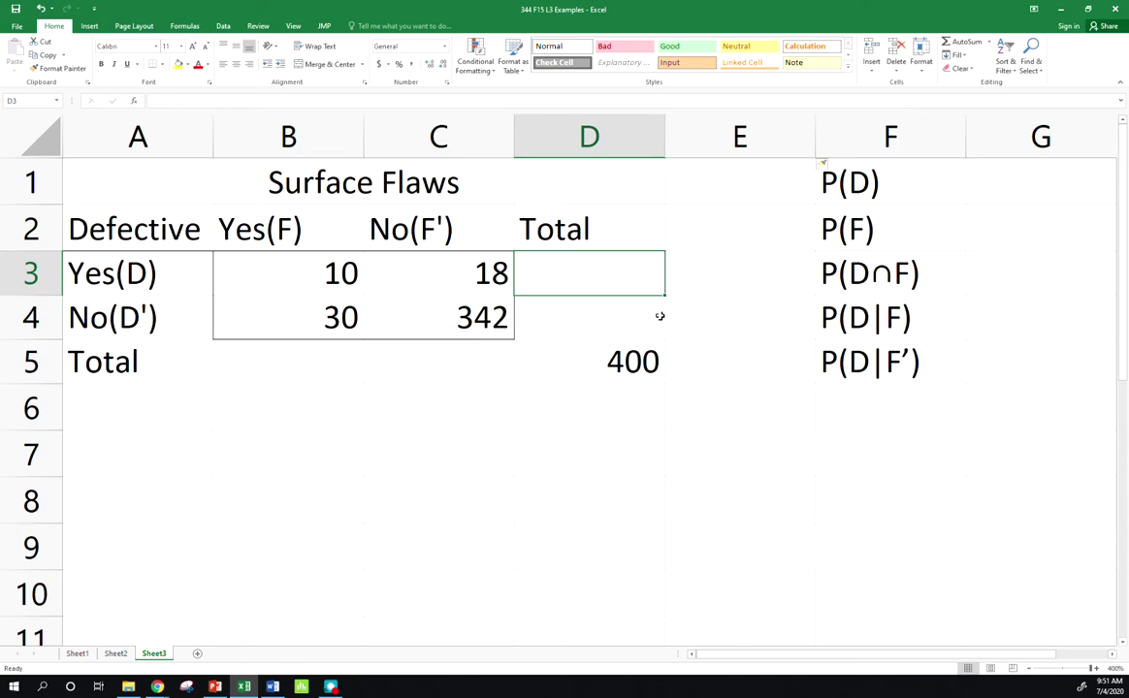
{"action": "type", "text": "=m"}
{"action": "key", "text": "BackSpace"}
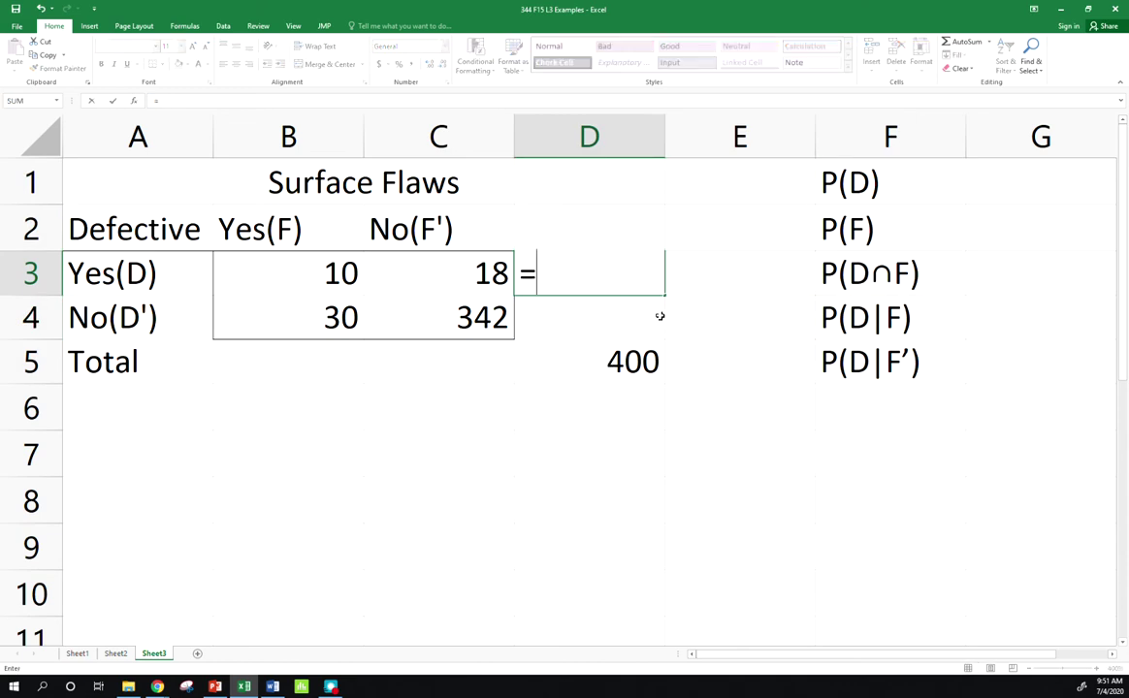
{"action": "type", "text": "sum("}
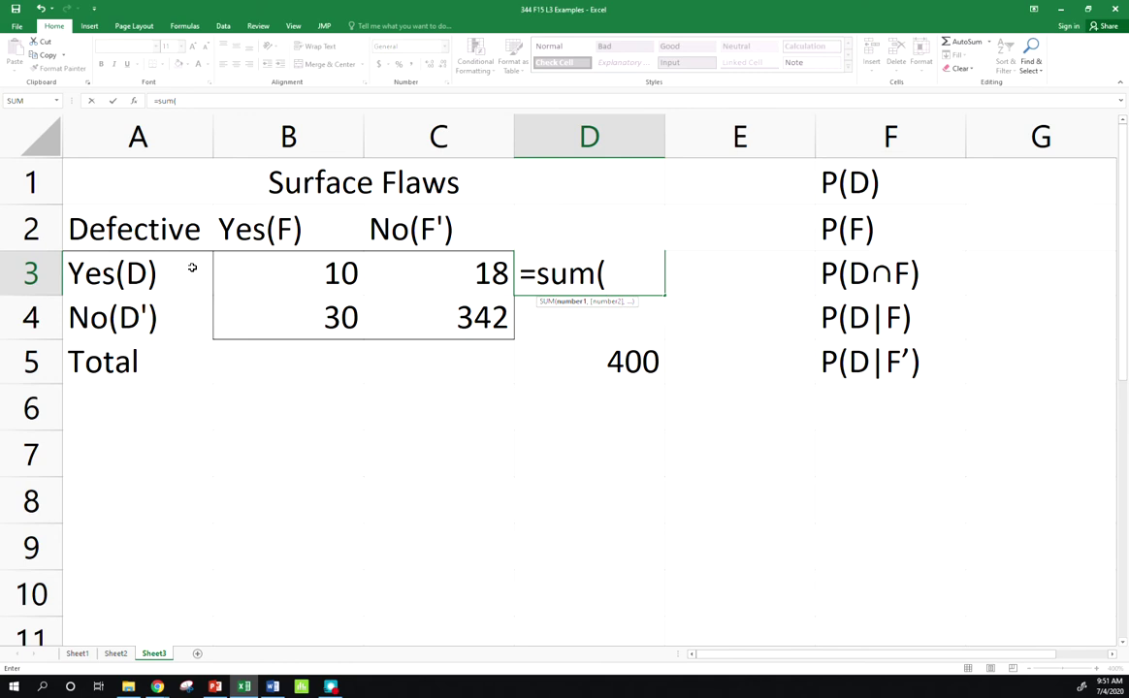
{"action": "left_click_drag", "start_coordinate": [267, 272], "coordinate": [417, 273]}
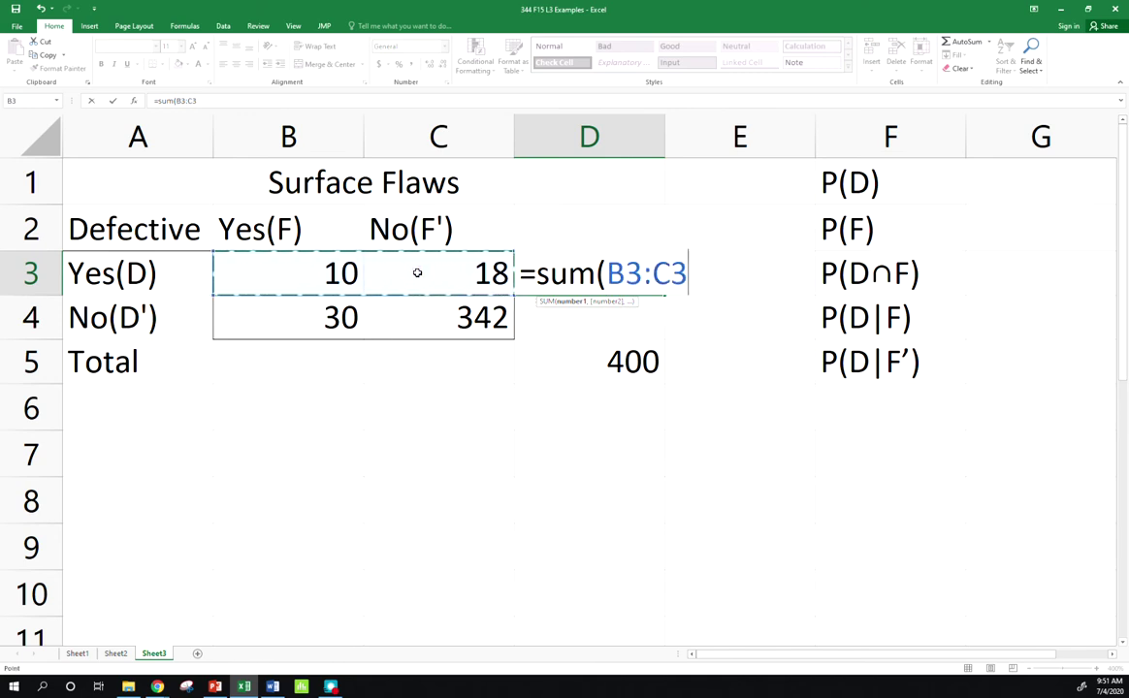
{"action": "key", "text": "Return"}
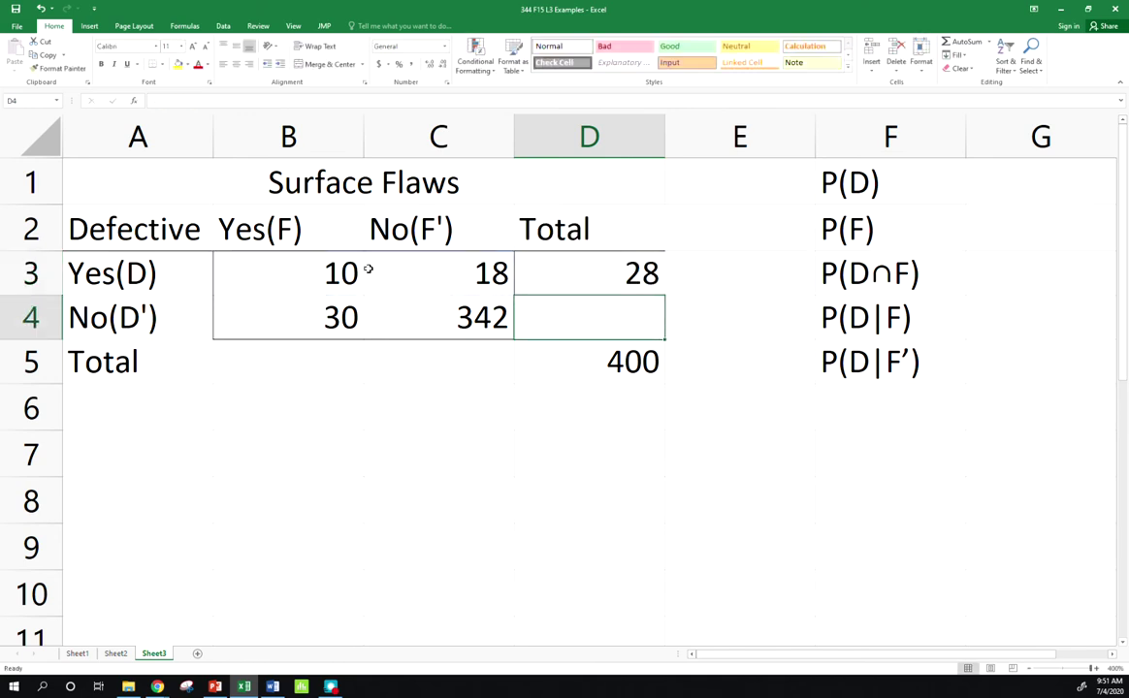
{"action": "left_click", "coordinate": [333, 275]}
{"action": "left_click", "coordinate": [448, 276]}
{"action": "left_click", "coordinate": [570, 272]}
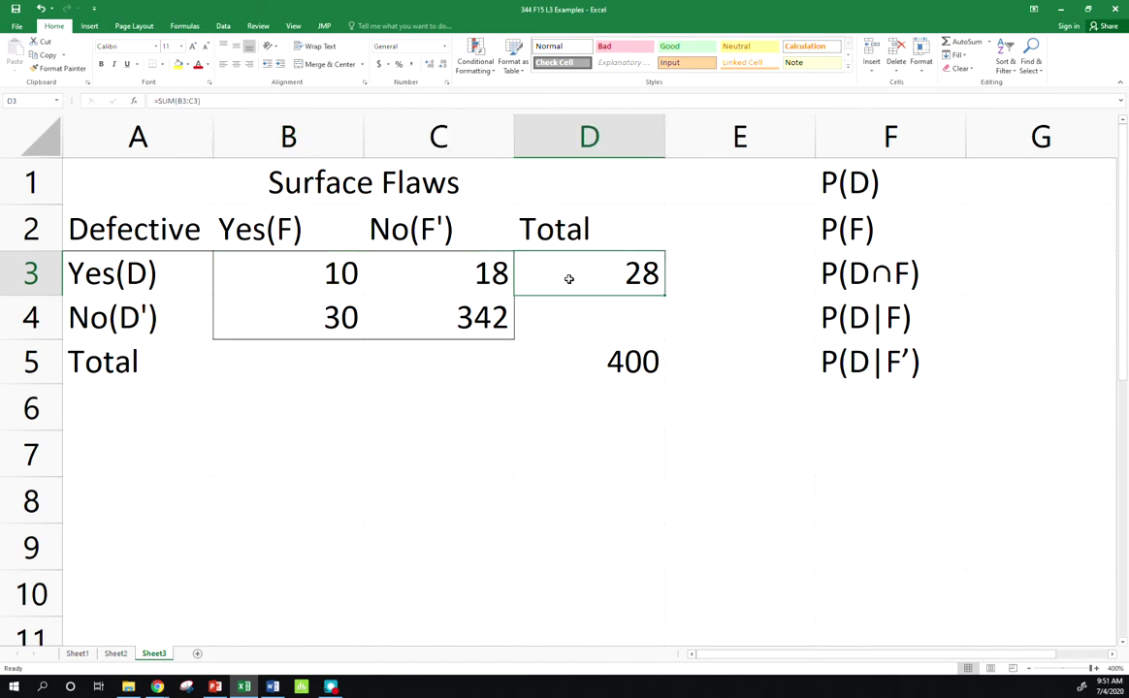
- Fill the row total down to D4 (372) and bold the grand total 400 in D5
{"action": "left_click", "coordinate": [668, 298]}
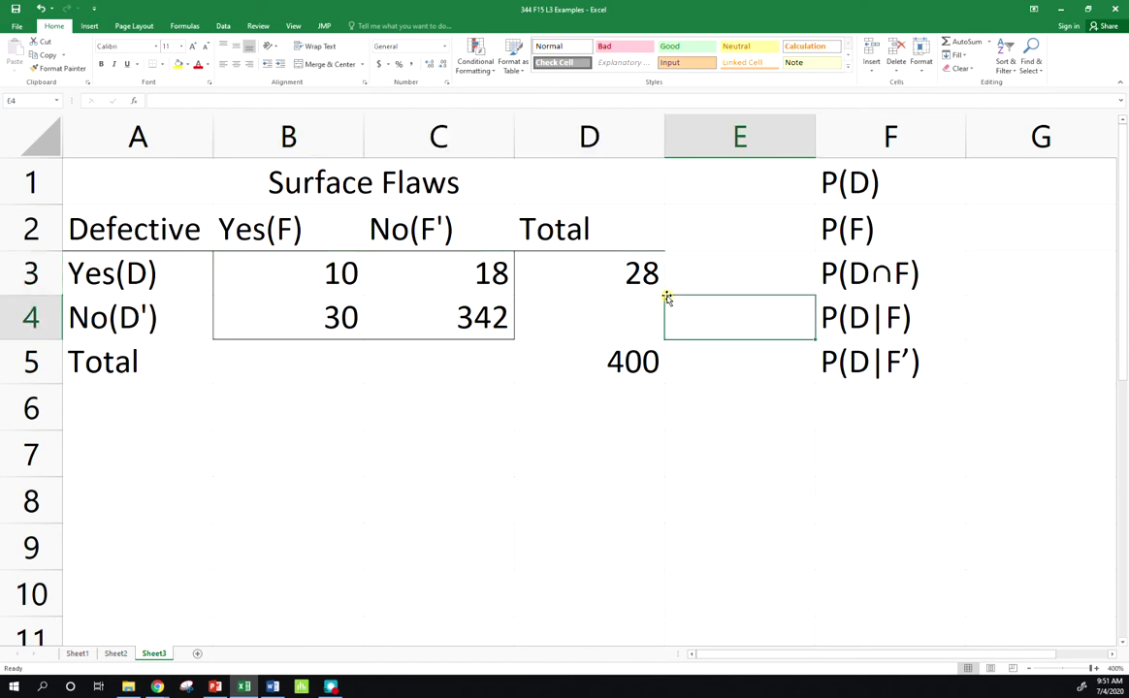
{"action": "left_click", "coordinate": [662, 292]}
{"action": "left_click_drag", "start_coordinate": [665, 294], "coordinate": [656, 320]}
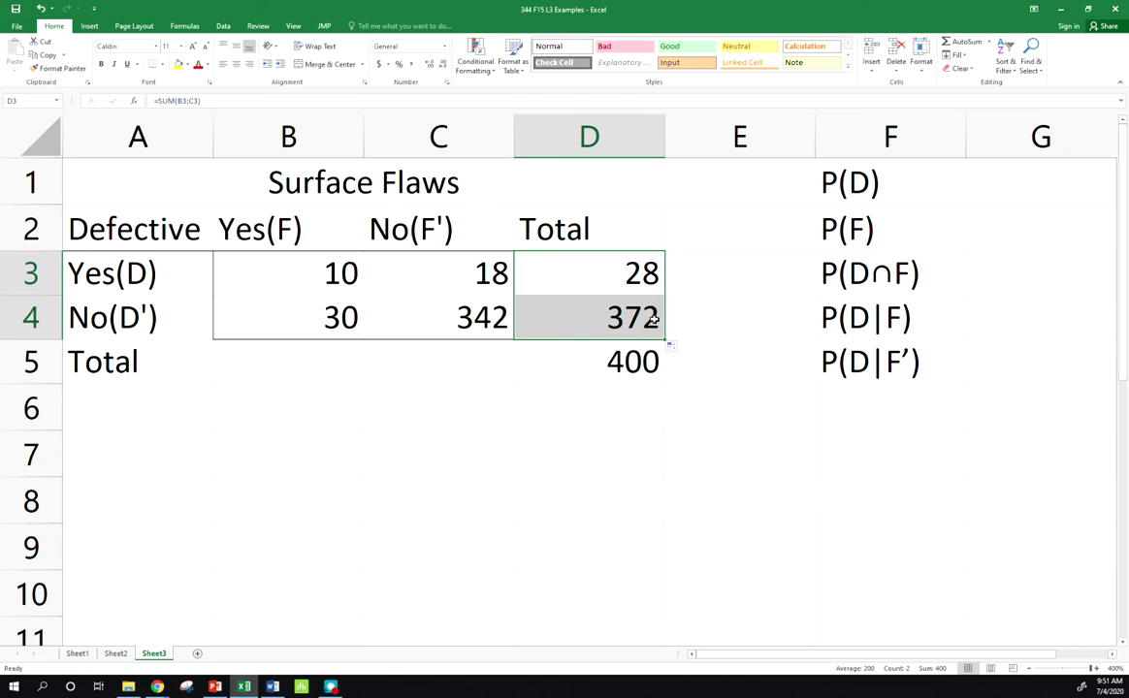
{"action": "left_click", "coordinate": [621, 359]}
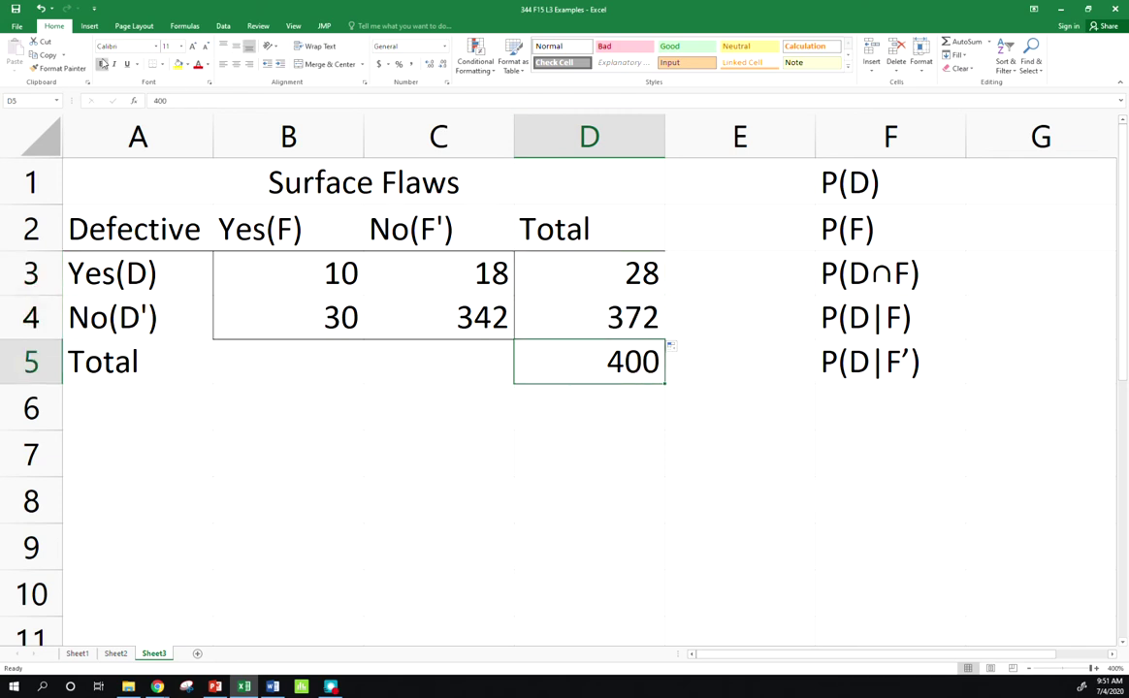
{"action": "left_click", "coordinate": [102, 63]}
{"action": "left_click", "coordinate": [626, 406]}
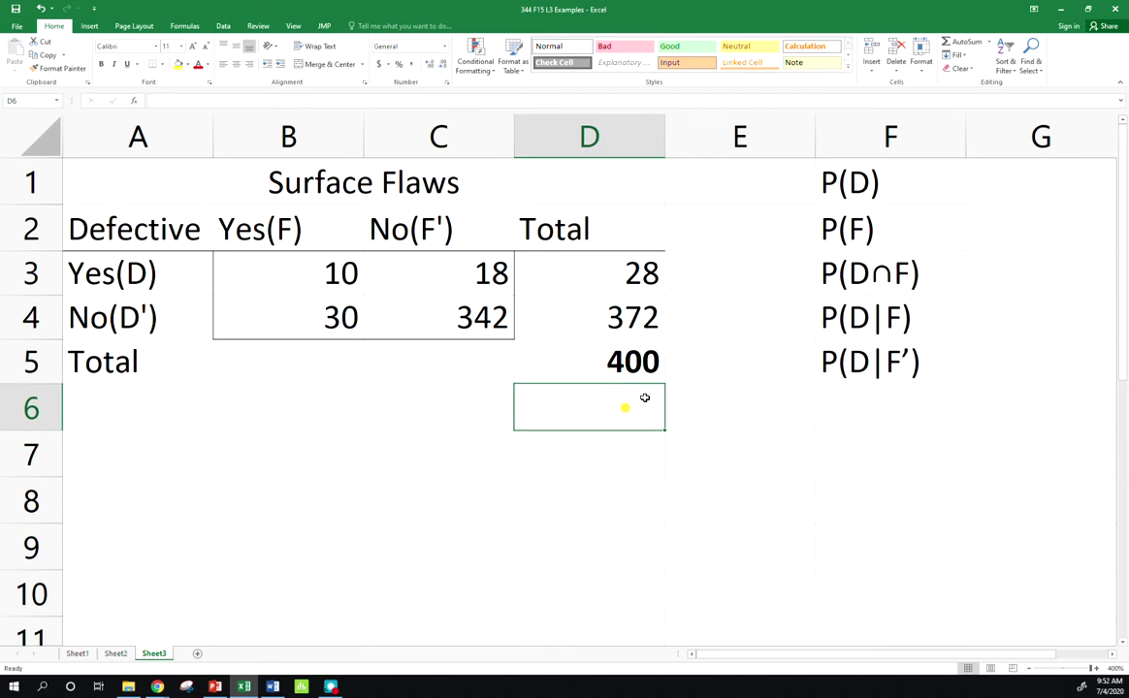
- Enter =D3/D5 in G1 so P(D) evaluates to 0.07
{"action": "left_click", "coordinate": [995, 182]}
{"action": "double_click", "coordinate": [970, 191]}
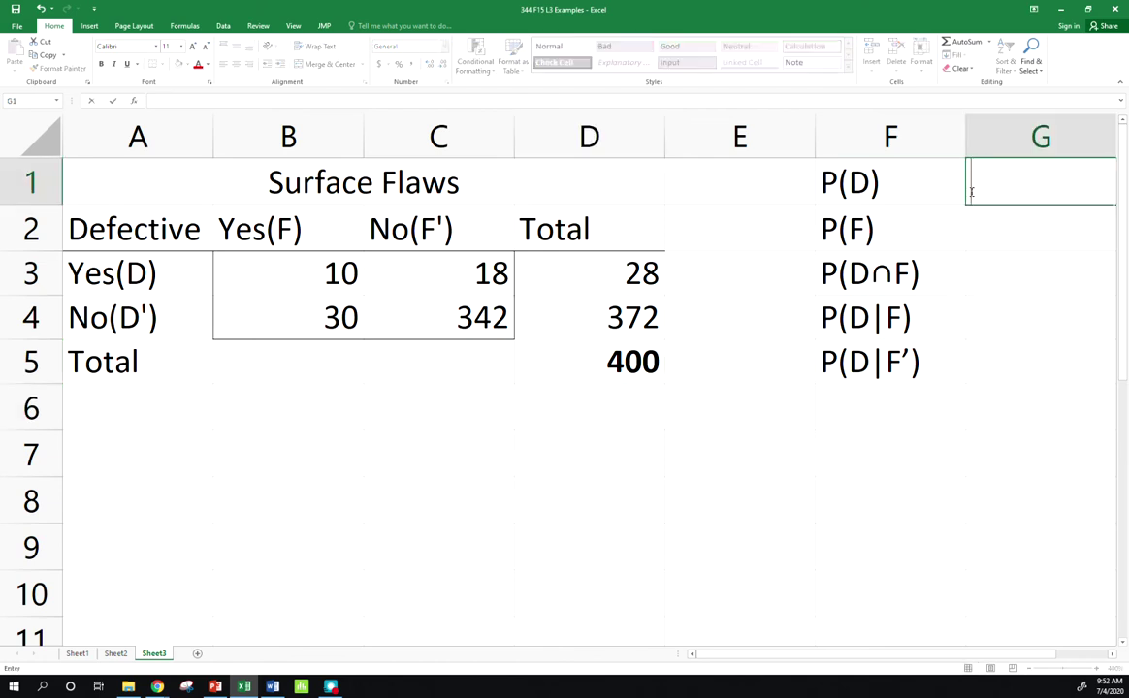
{"action": "type", "text": "="}
{"action": "left_click", "coordinate": [590, 270]}
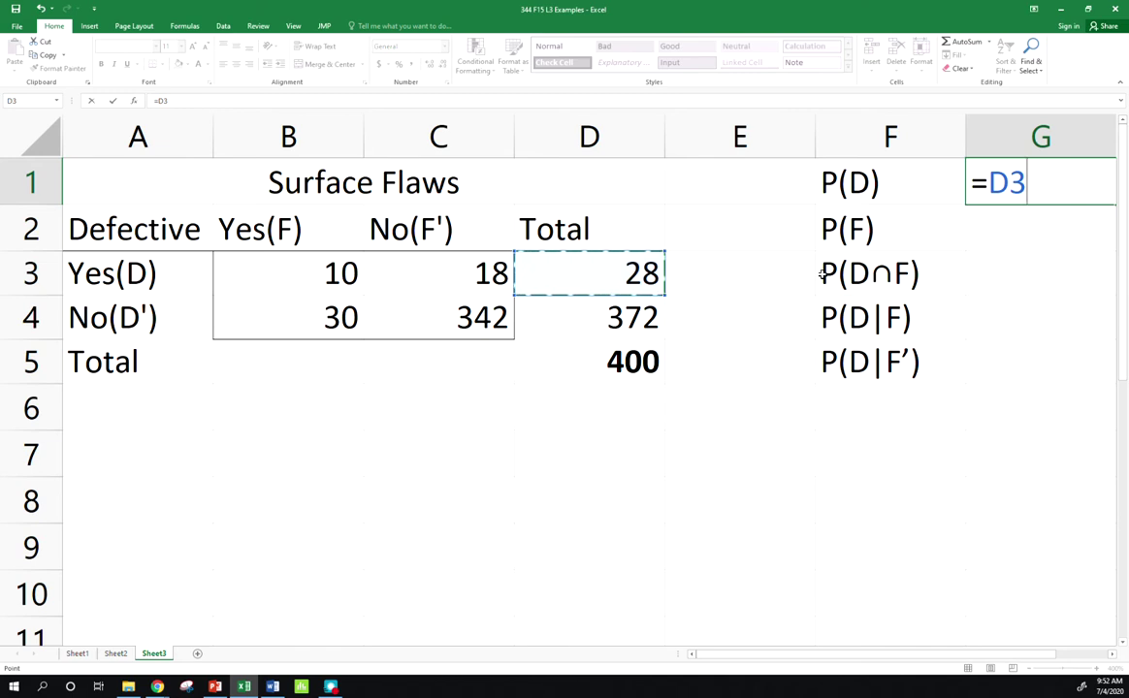
{"action": "type", "text": "/"}
{"action": "left_click", "coordinate": [630, 361]}
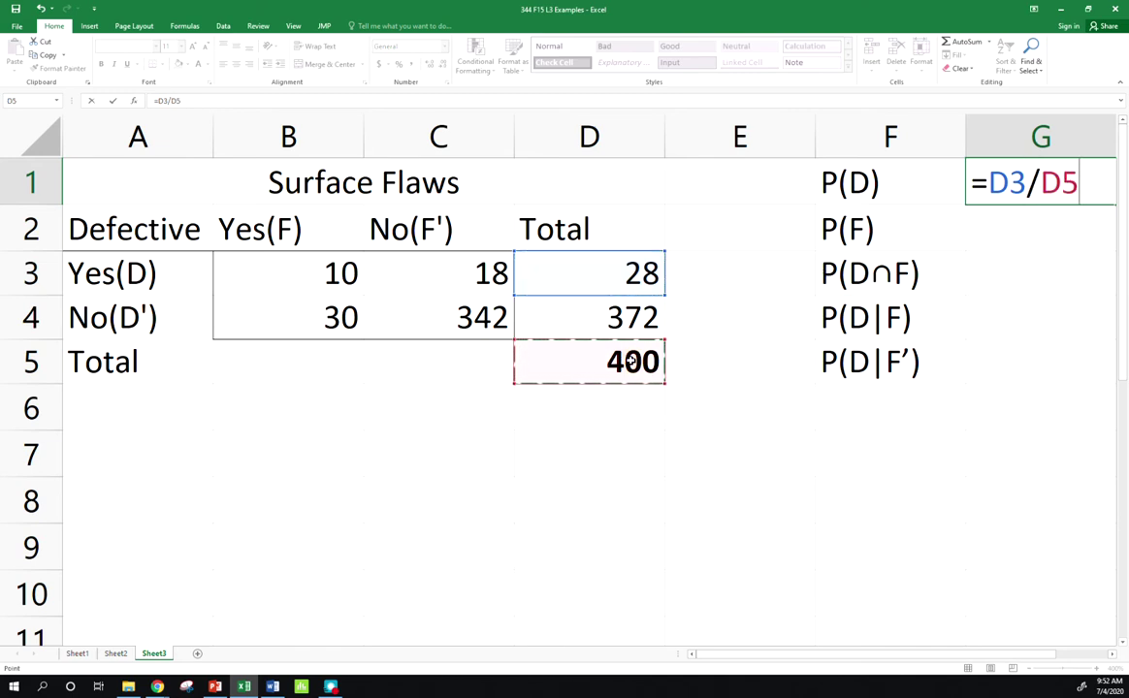
{"action": "key", "text": "Return"}
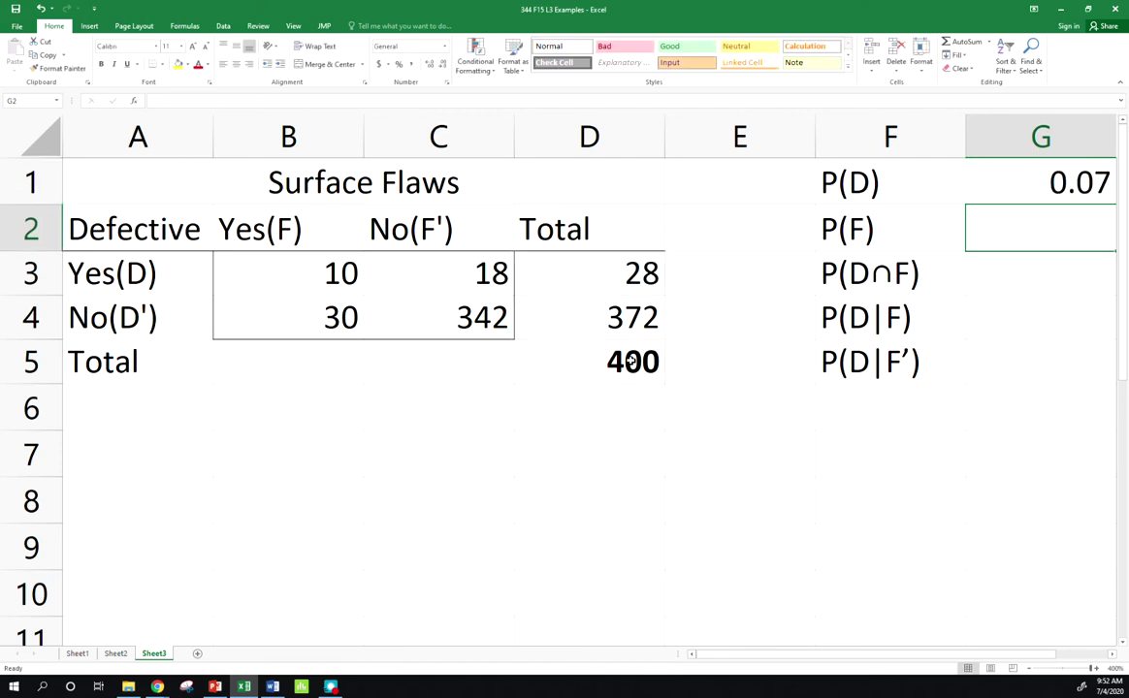
{"action": "left_click", "coordinate": [1077, 198]}
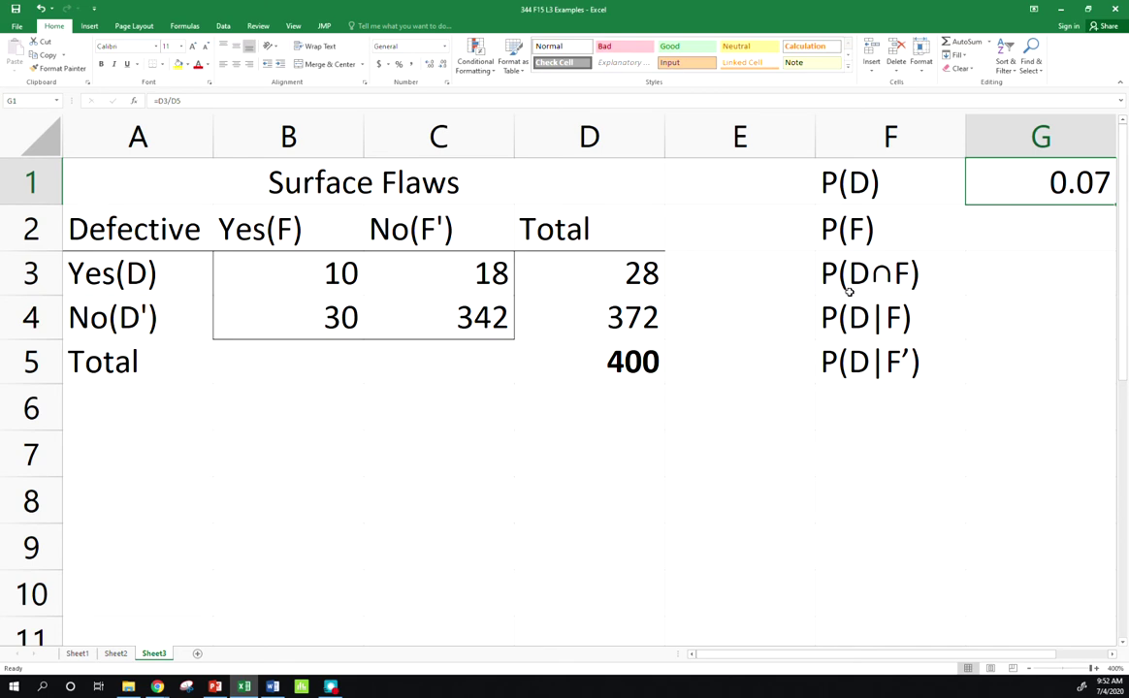
- Add column totals with =SUM(B3:B4) in B5, filled right to C5, giving 40 and 360
{"action": "left_click", "coordinate": [829, 229]}
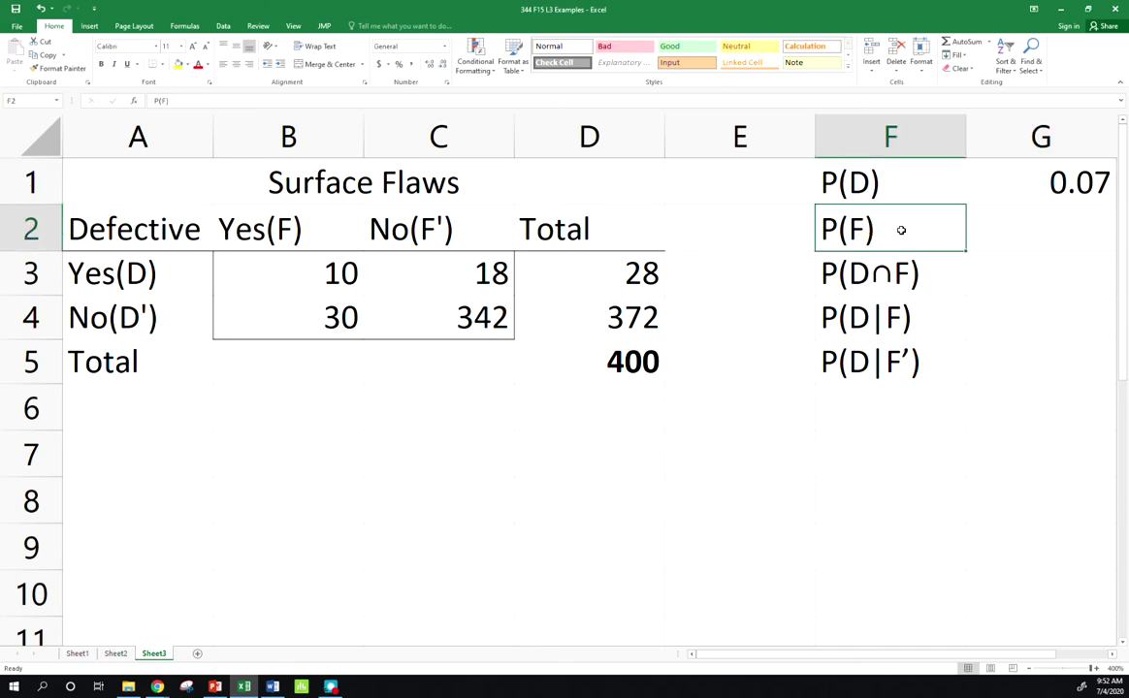
{"action": "left_click", "coordinate": [338, 358]}
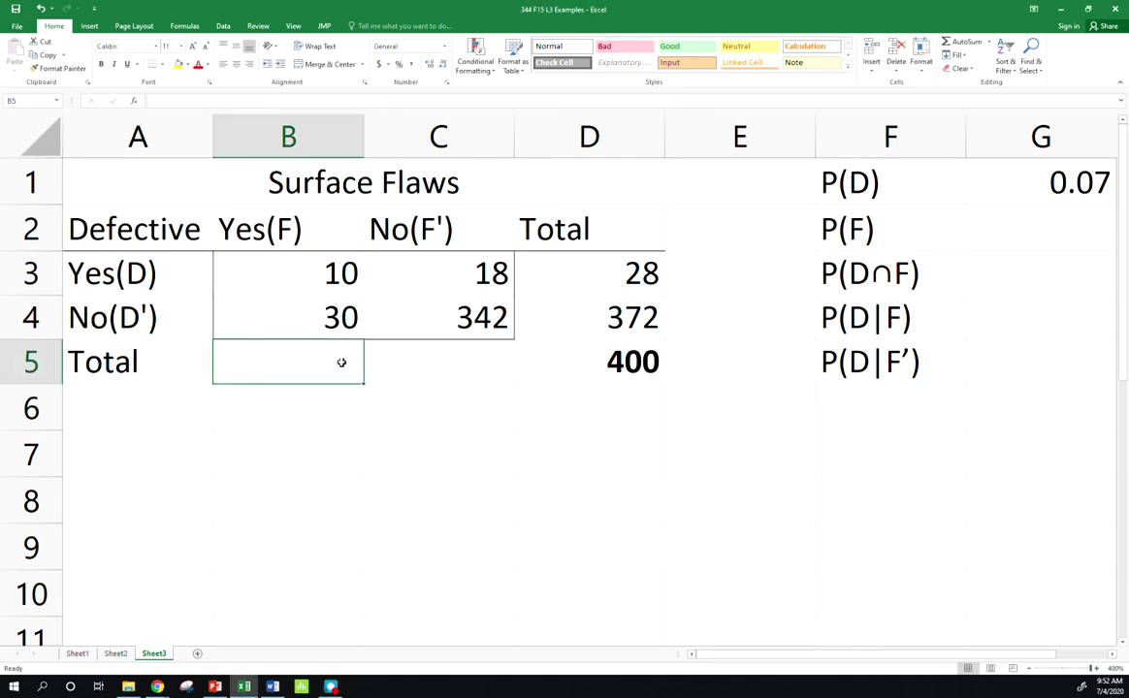
{"action": "type", "text": "=sum("}
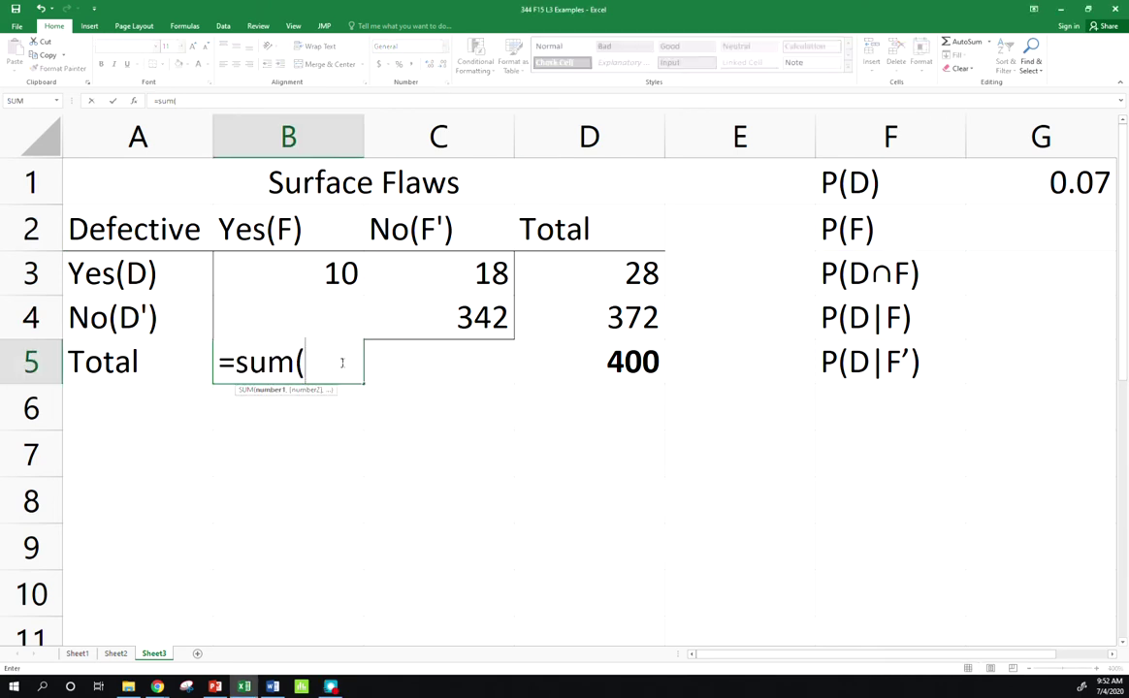
{"action": "left_click_drag", "start_coordinate": [298, 293], "coordinate": [303, 304]}
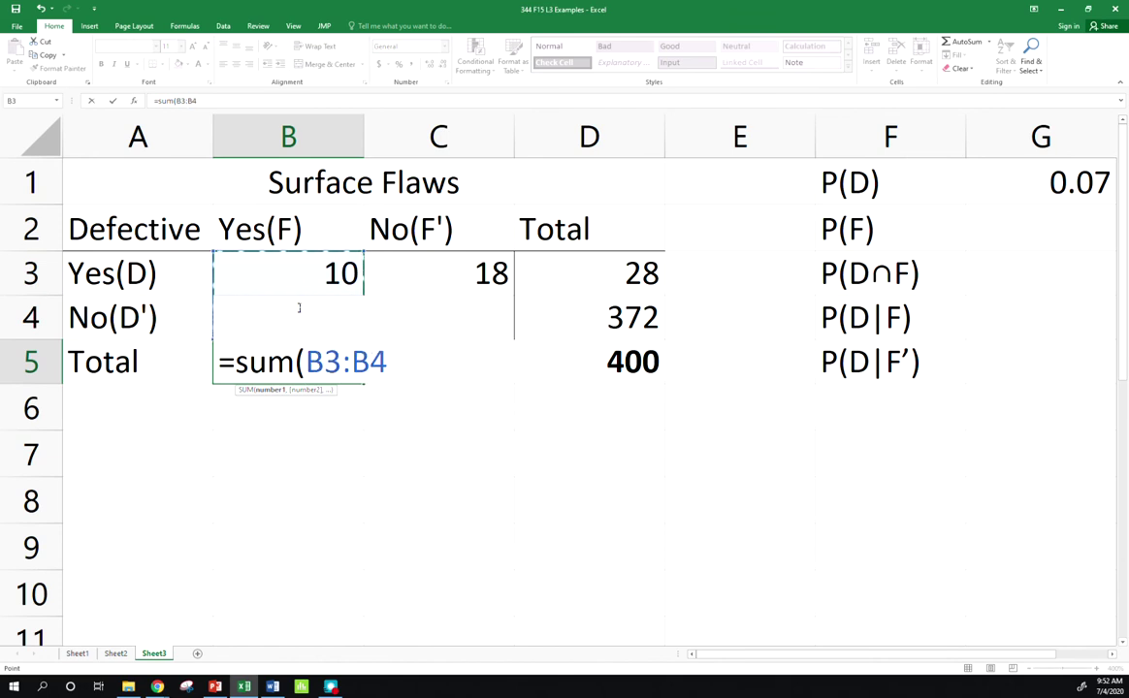
{"action": "type", "text": ")"}
{"action": "key", "text": "Return"}
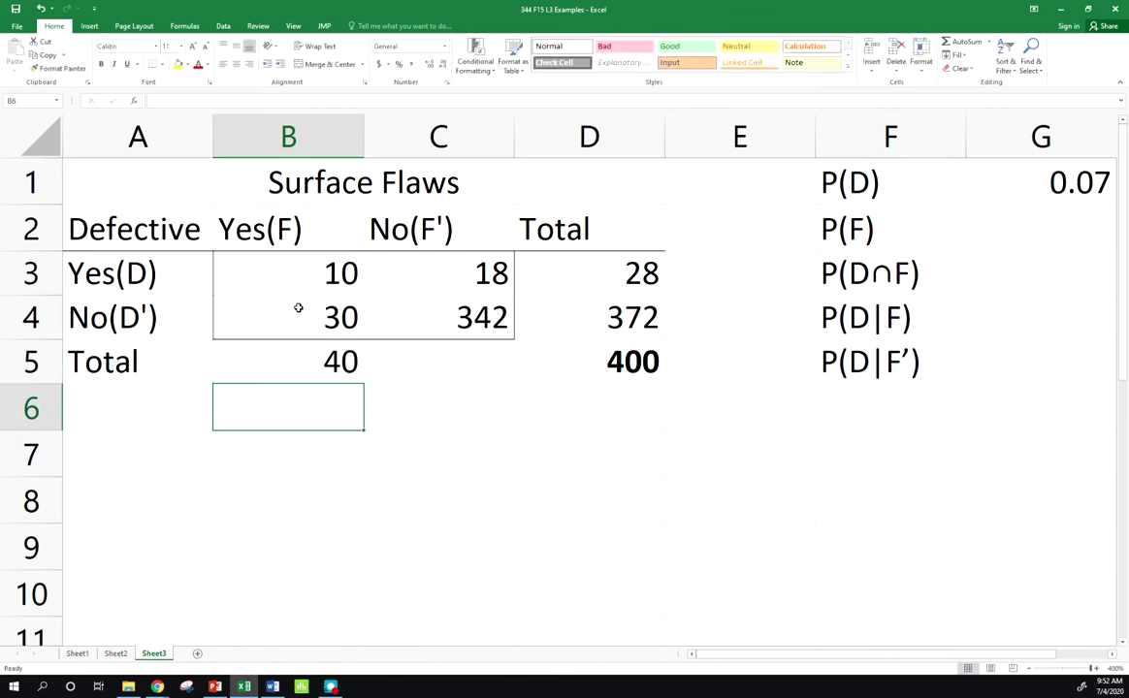
{"action": "left_click", "coordinate": [312, 357]}
{"action": "left_click_drag", "start_coordinate": [367, 383], "coordinate": [504, 383]}
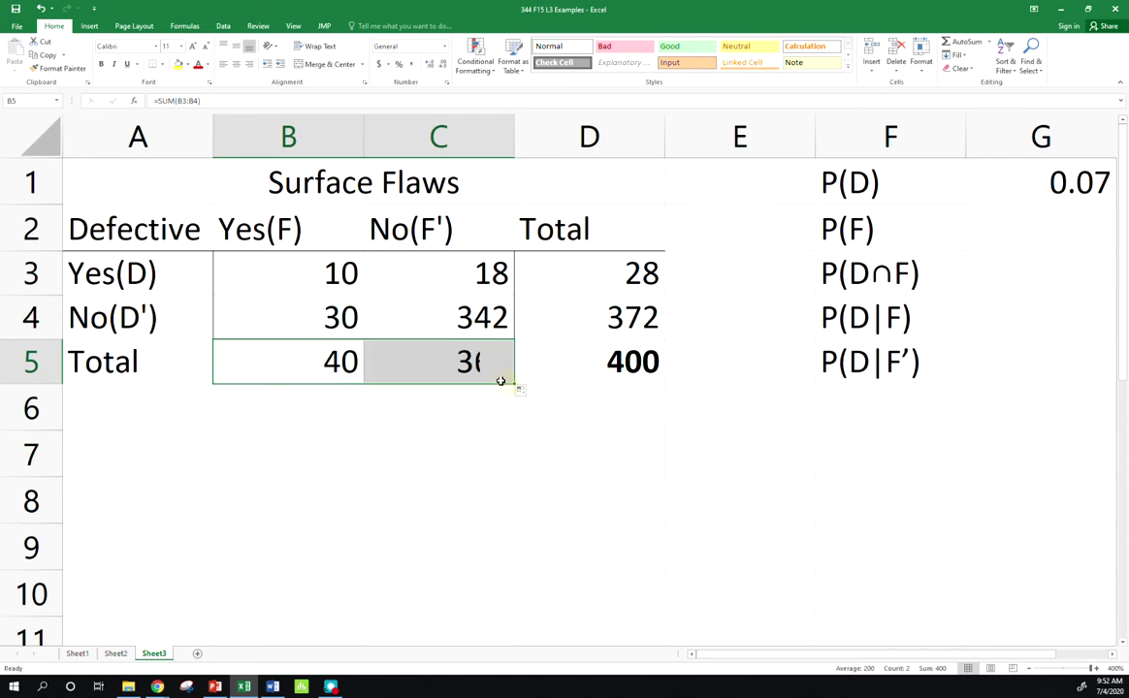
{"action": "left_click", "coordinate": [630, 361]}
{"action": "left_click", "coordinate": [333, 360]}
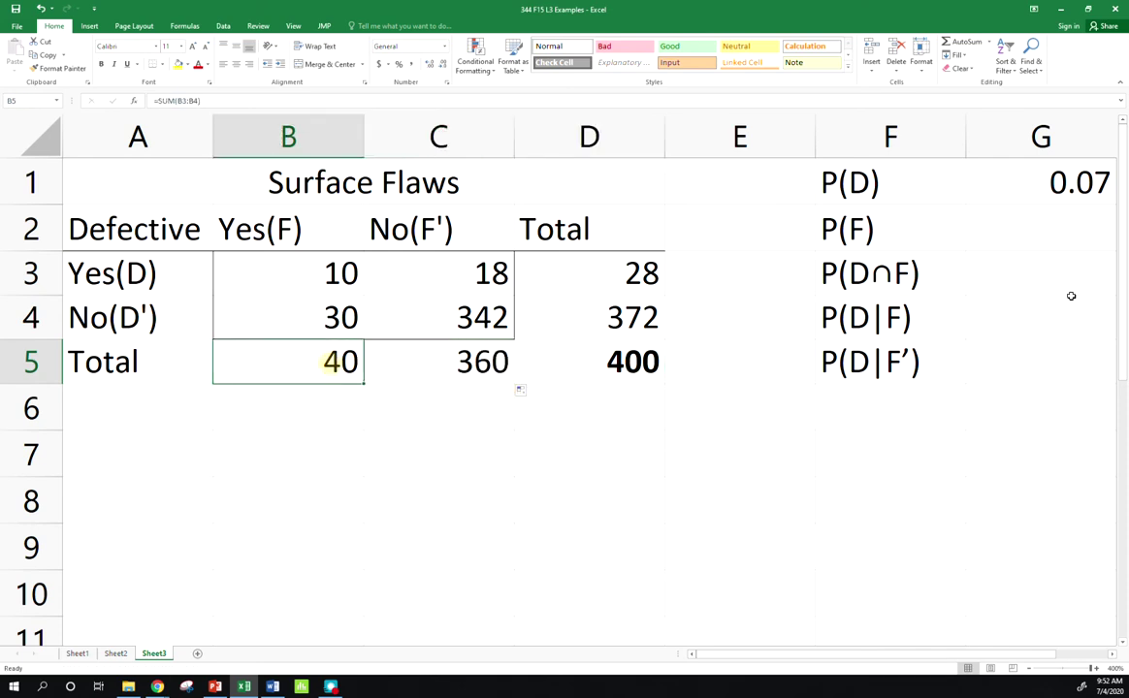
- Enter =B5/D5 in G2 so P(F) evaluates to 0.1
{"action": "left_click", "coordinate": [1052, 233]}
{"action": "type", "text": "="}
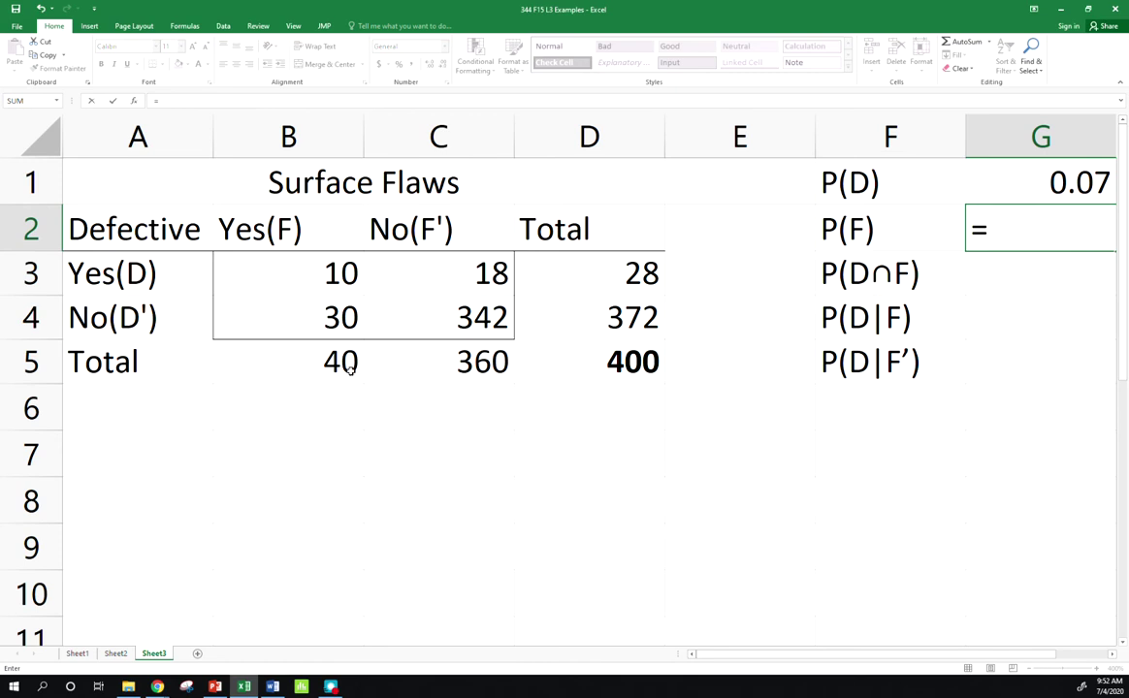
{"action": "left_click", "coordinate": [351, 367]}
{"action": "type", "text": "/"}
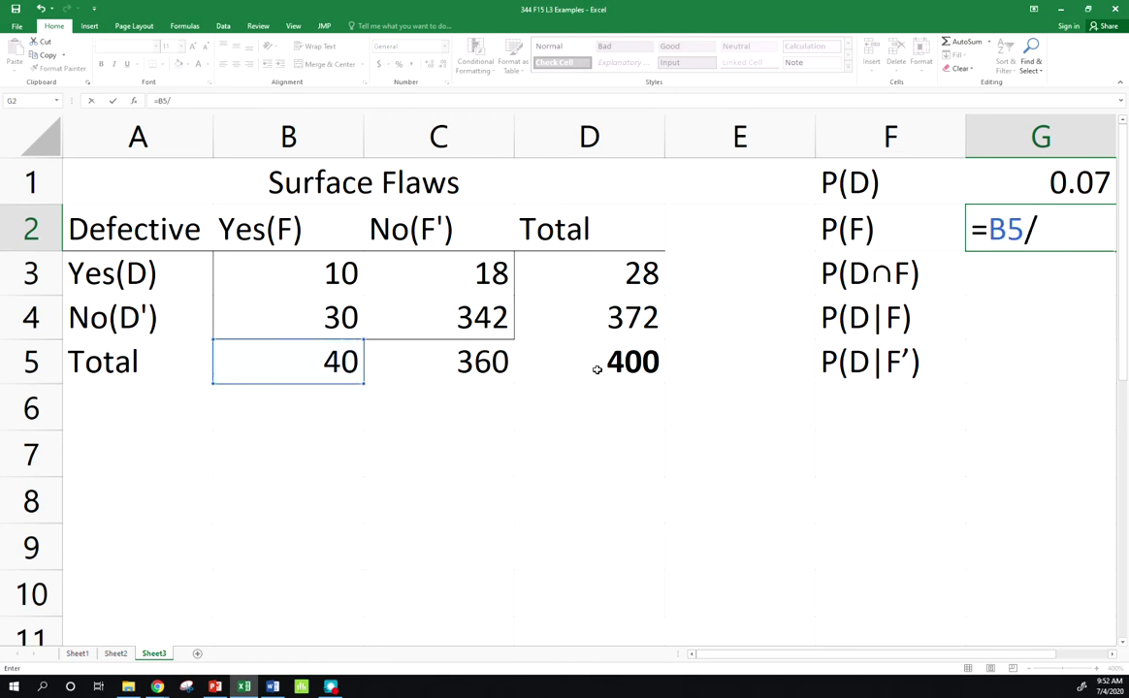
{"action": "left_click", "coordinate": [596, 367]}
{"action": "key", "text": "Return"}
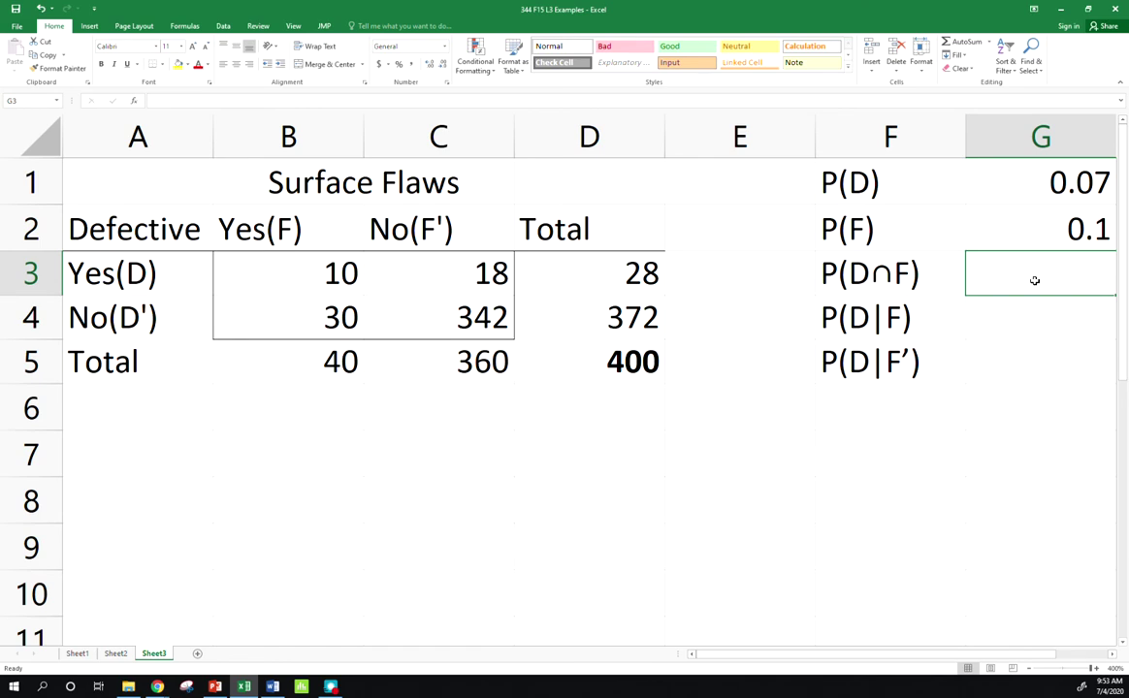
- Enter =B3/D5 in G3 so P(D∩F) evaluates to 0.025
{"action": "type", "text": "="}
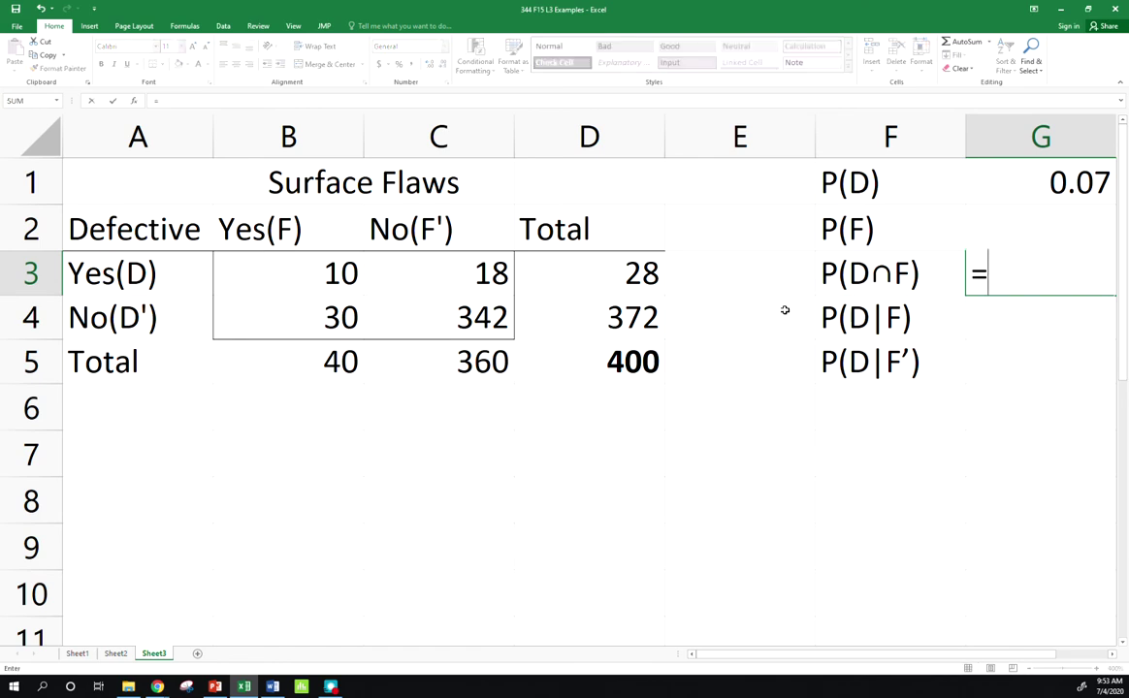
{"action": "left_click", "coordinate": [314, 277]}
{"action": "type", "text": "/"}
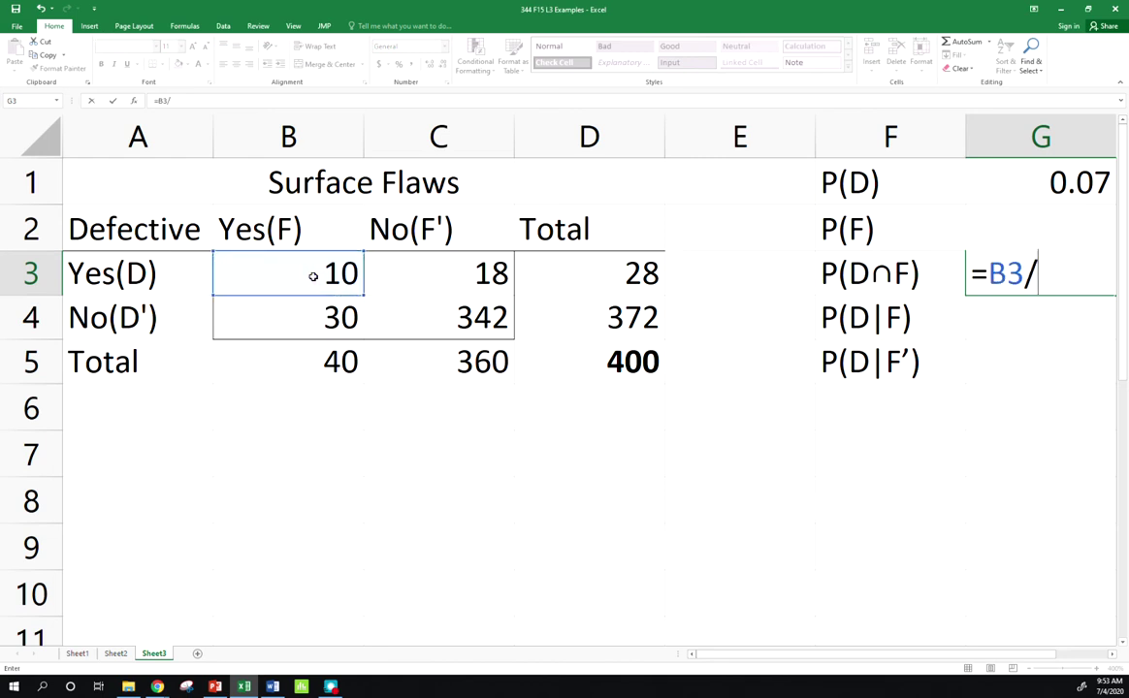
{"action": "left_click", "coordinate": [564, 347]}
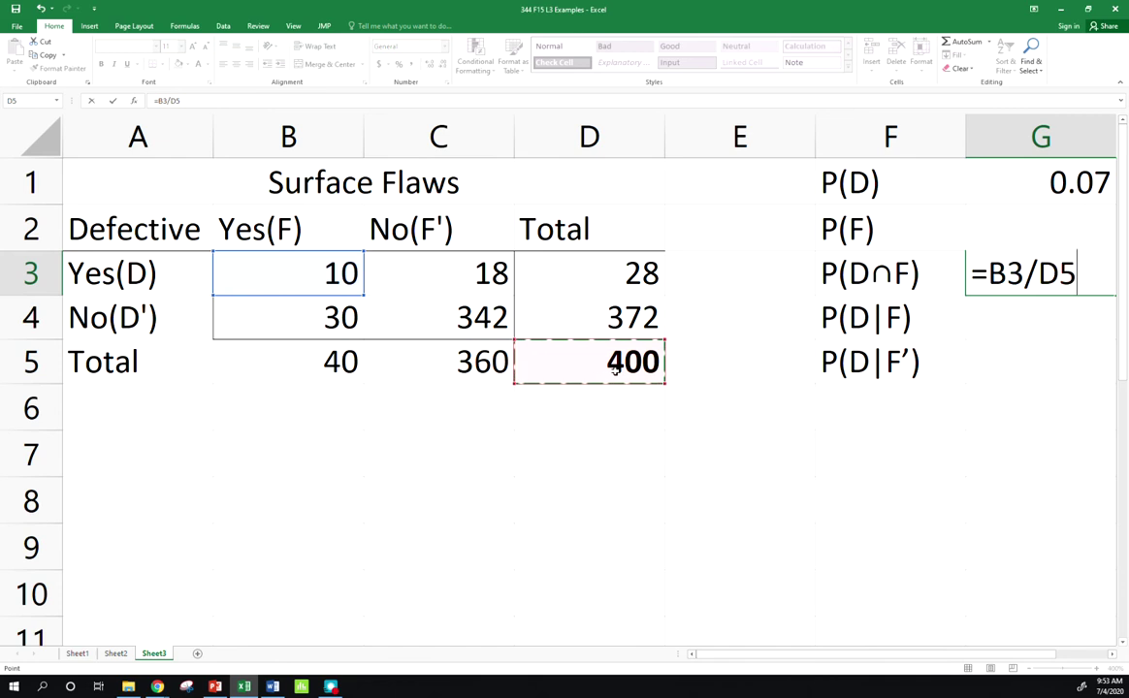
{"action": "key", "text": "Return"}
{"action": "left_click", "coordinate": [1009, 275]}
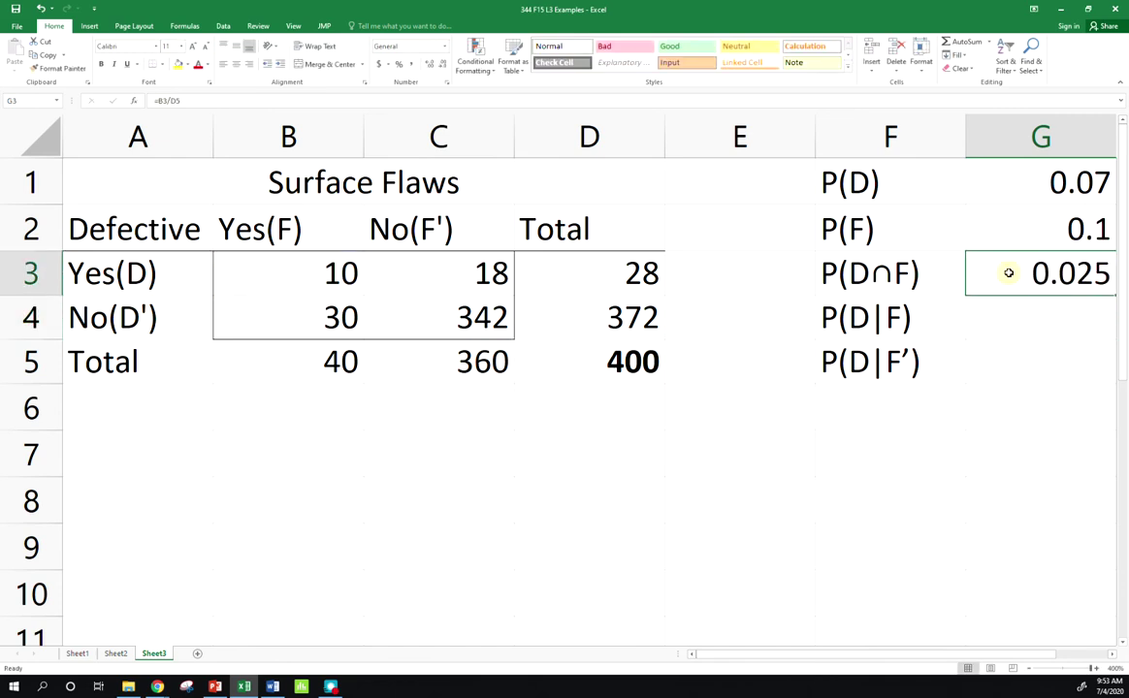
{"action": "left_click", "coordinate": [1076, 319]}
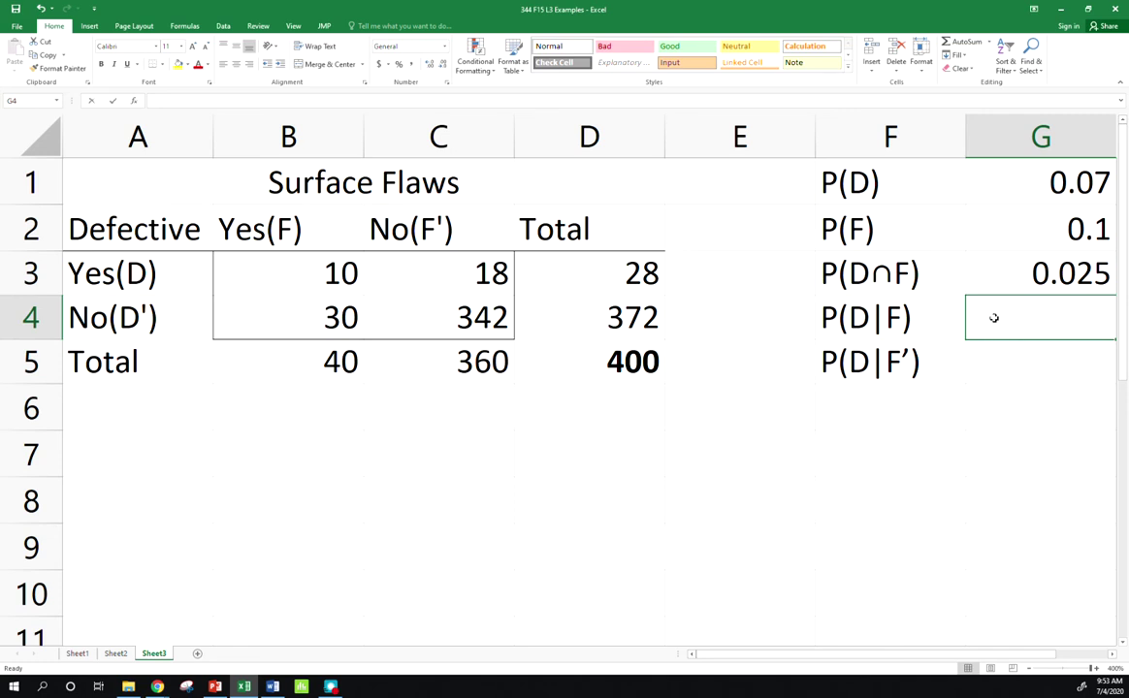
{"action": "type", "text": "="}
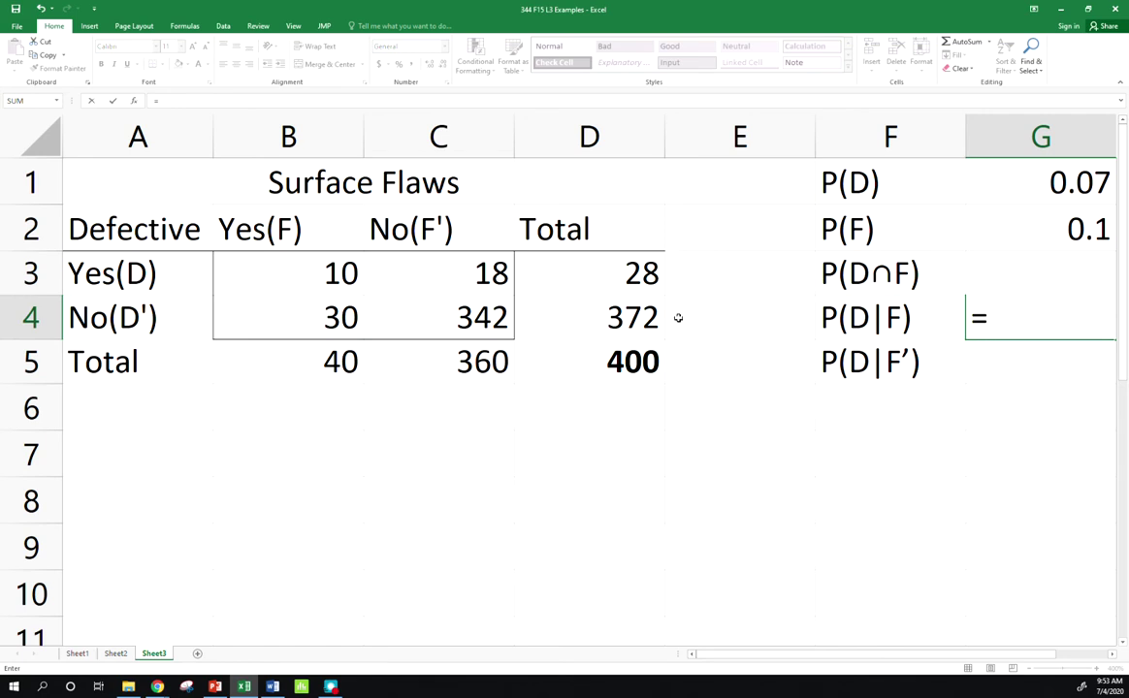
- Complete =B3/B5 in G4 so P(D|F) evaluates to 0.25
{"action": "left_click", "coordinate": [304, 277]}
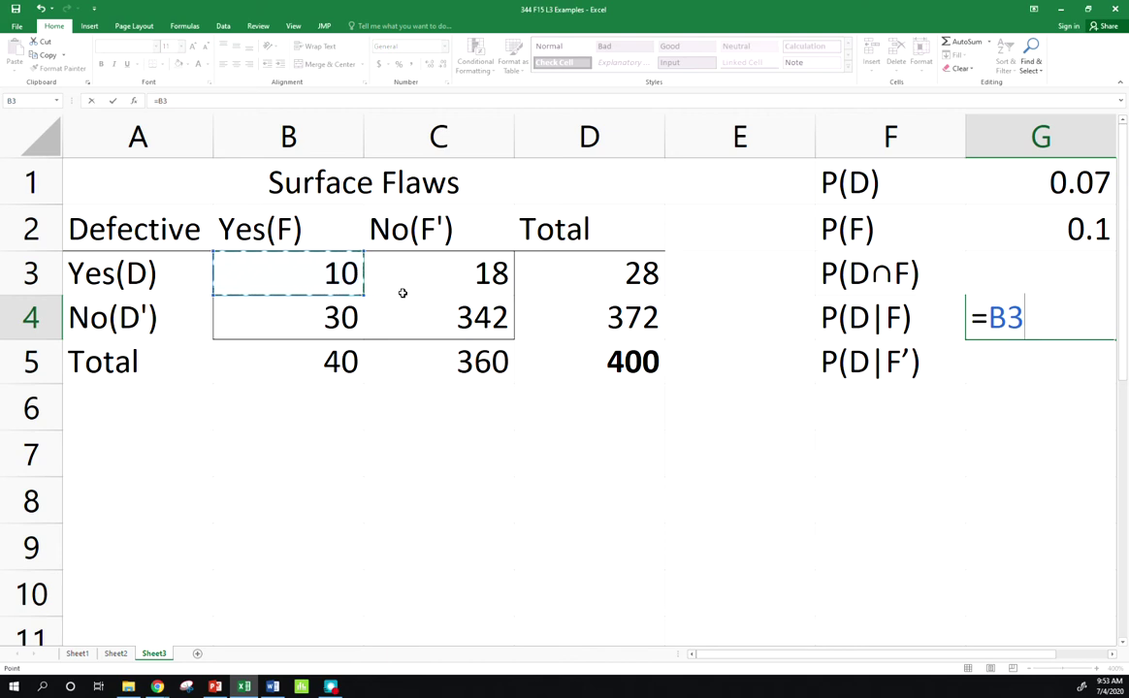
{"action": "type", "text": "/"}
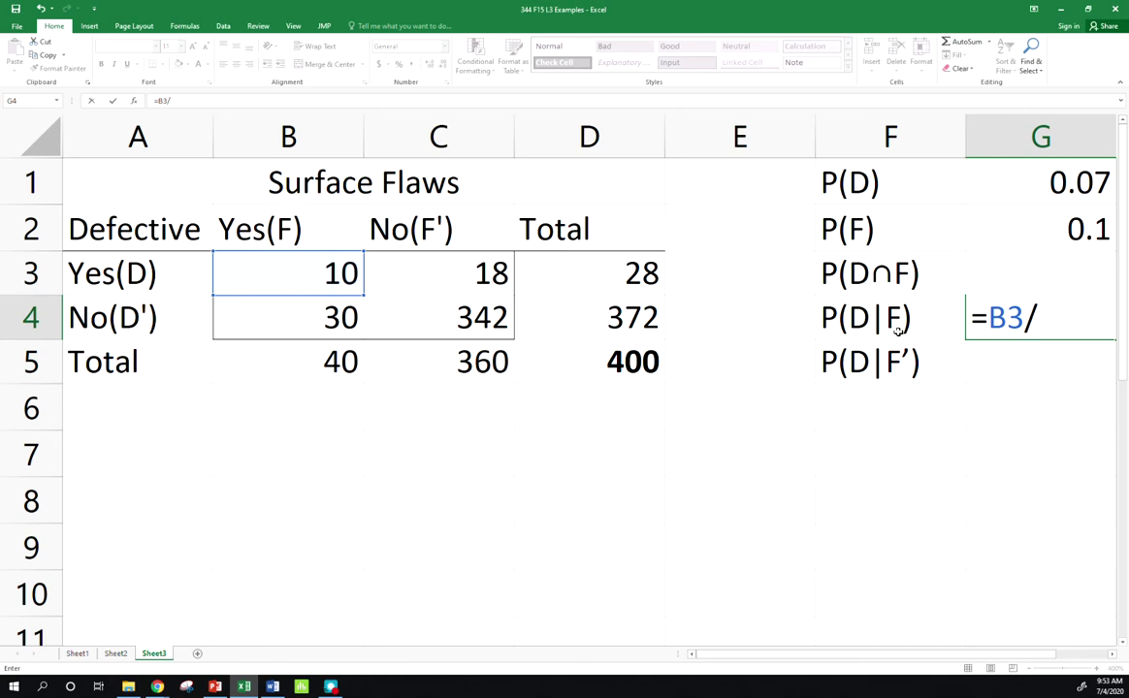
{"action": "left_click", "coordinate": [289, 357]}
{"action": "key", "text": "Return"}
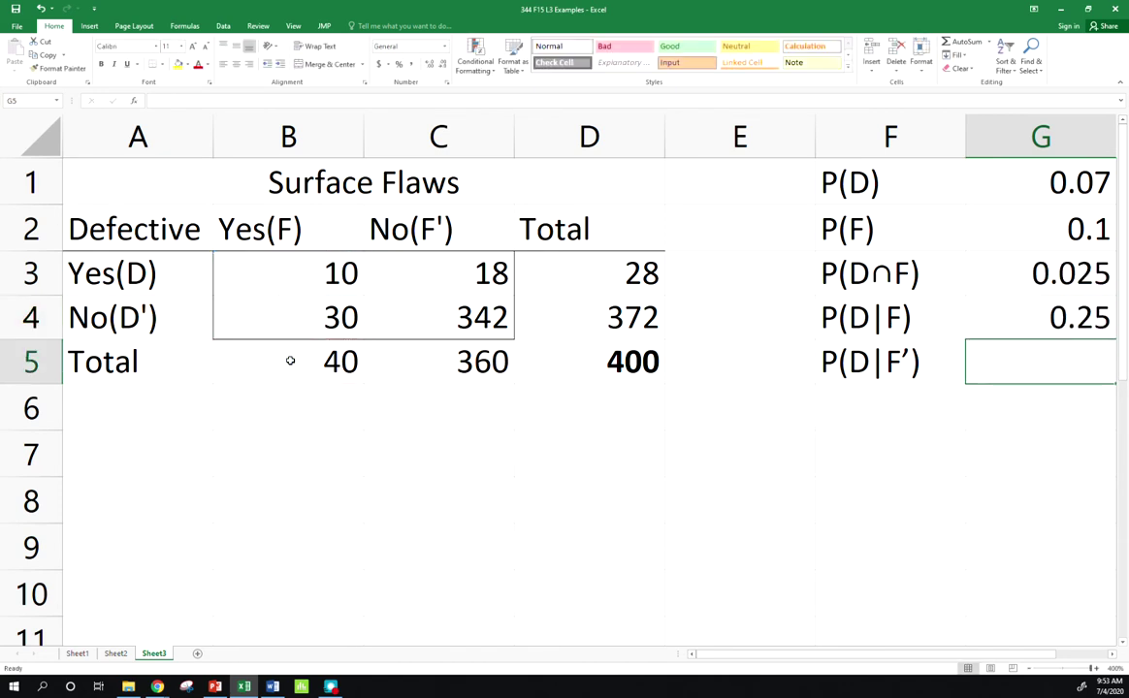
{"action": "left_click", "coordinate": [949, 317]}
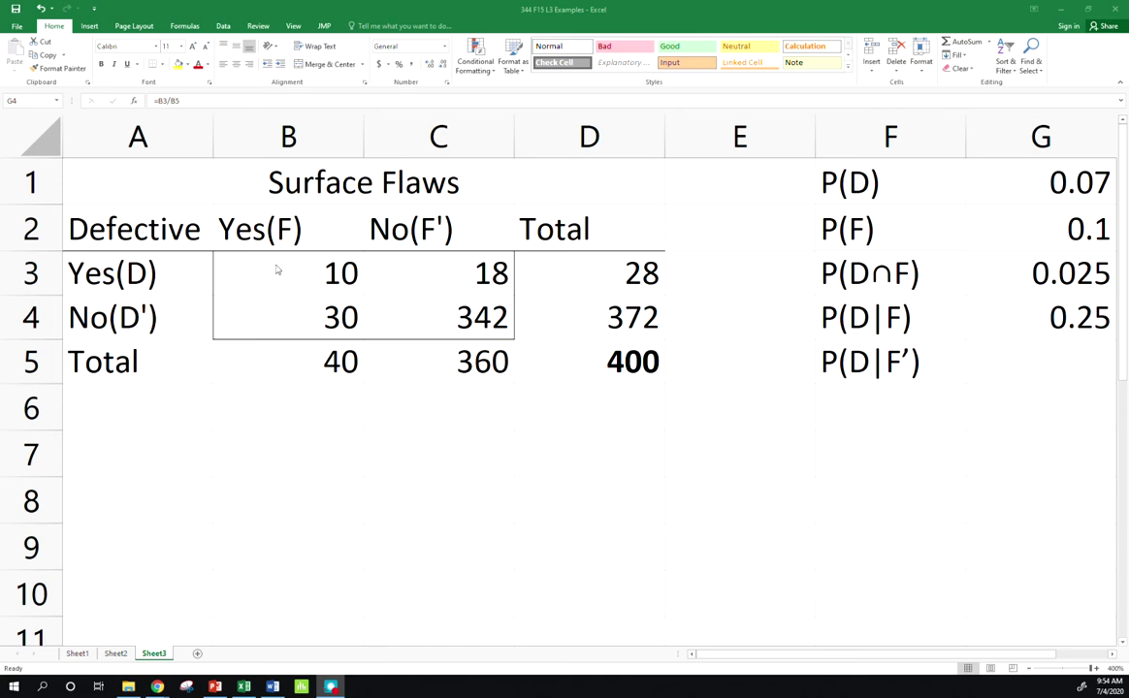
{"action": "left_click", "coordinate": [1066, 359]}
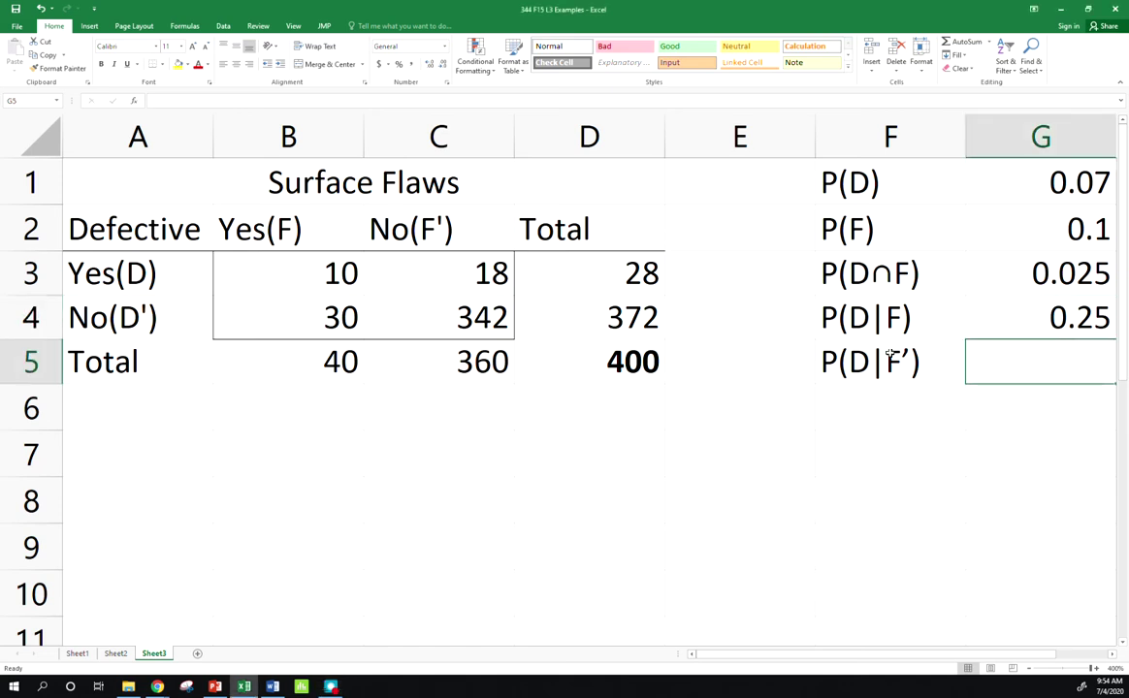
- Enter =C3/C5 in G5 so P(D|F') evaluates to 0.05
{"action": "type", "text": "="}
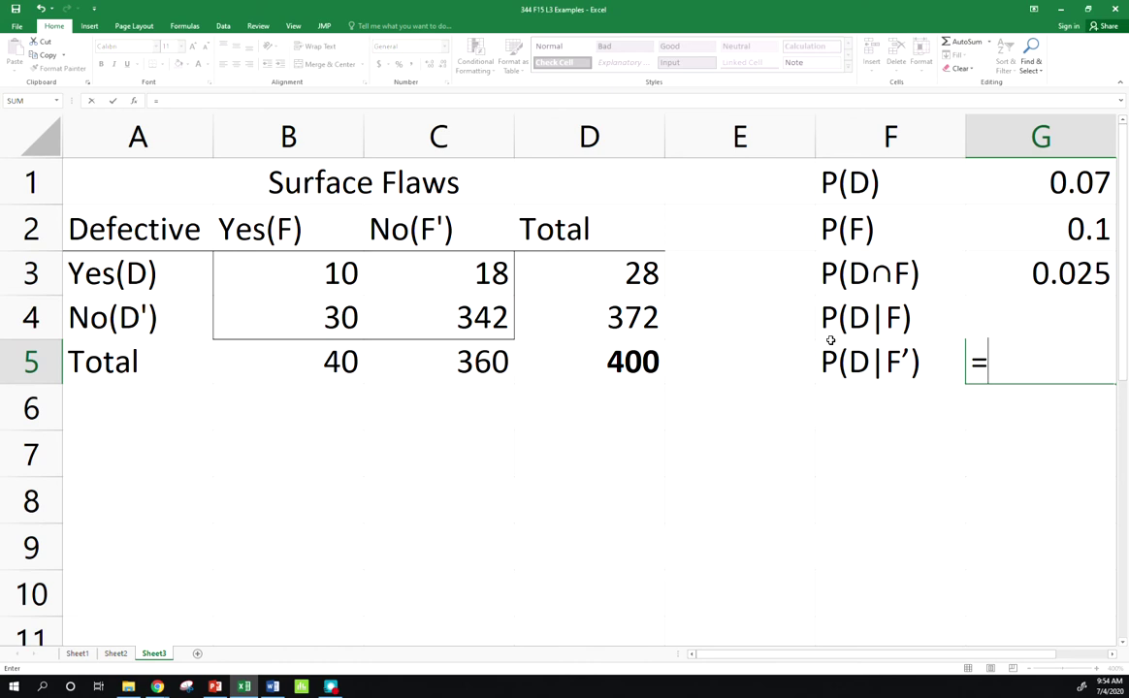
{"action": "left_click", "coordinate": [469, 362]}
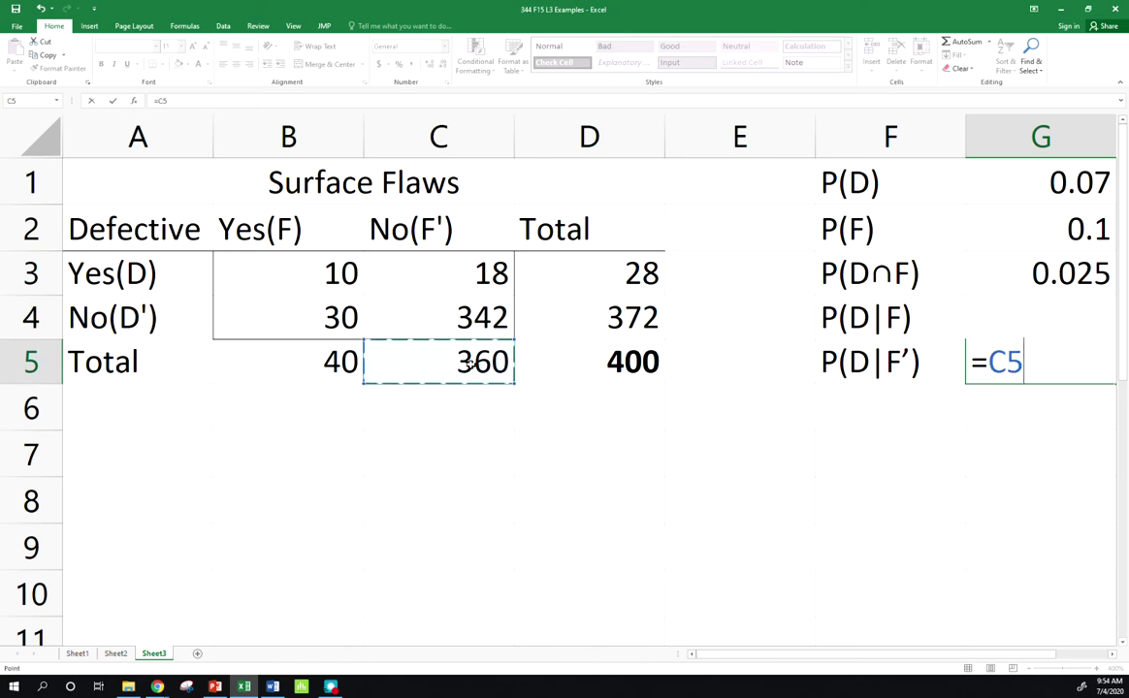
{"action": "key", "text": "BackSpace"}
{"action": "key", "text": "BackSpace"}
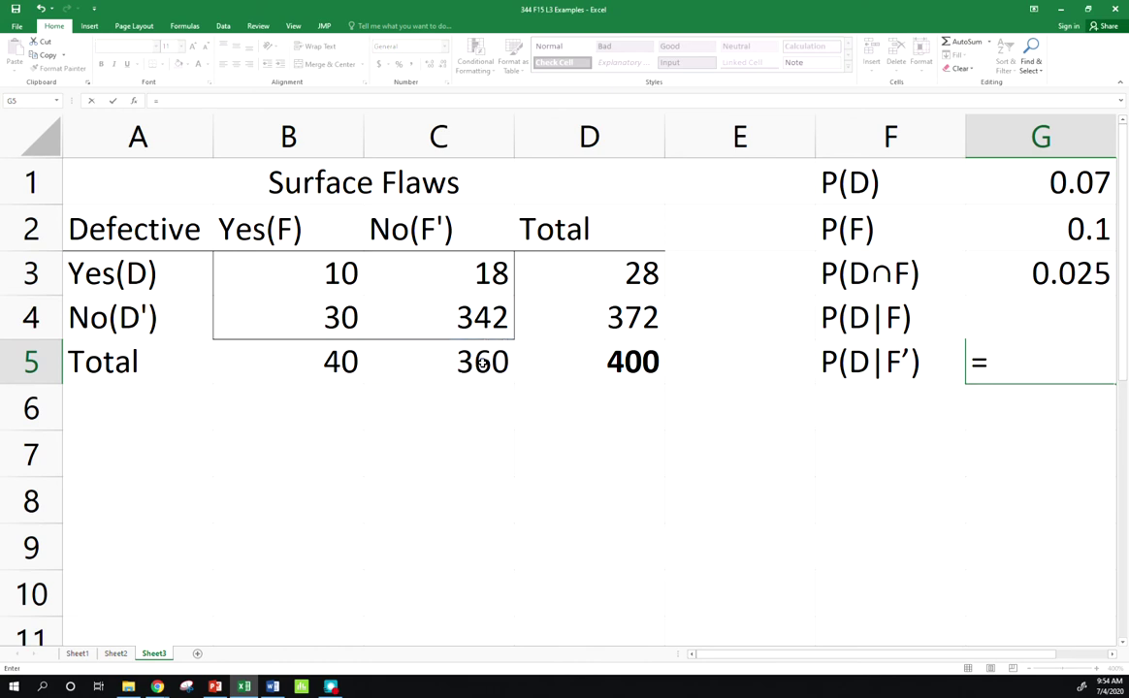
{"action": "left_click", "coordinate": [492, 274]}
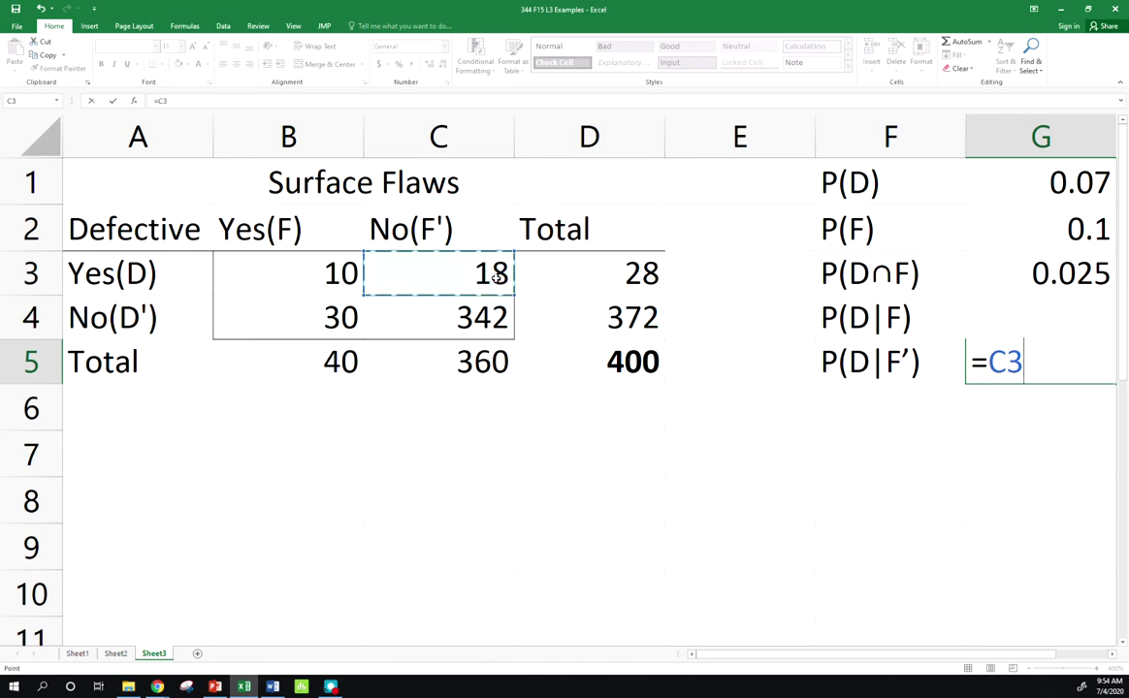
{"action": "type", "text": "/"}
{"action": "left_click", "coordinate": [485, 365]}
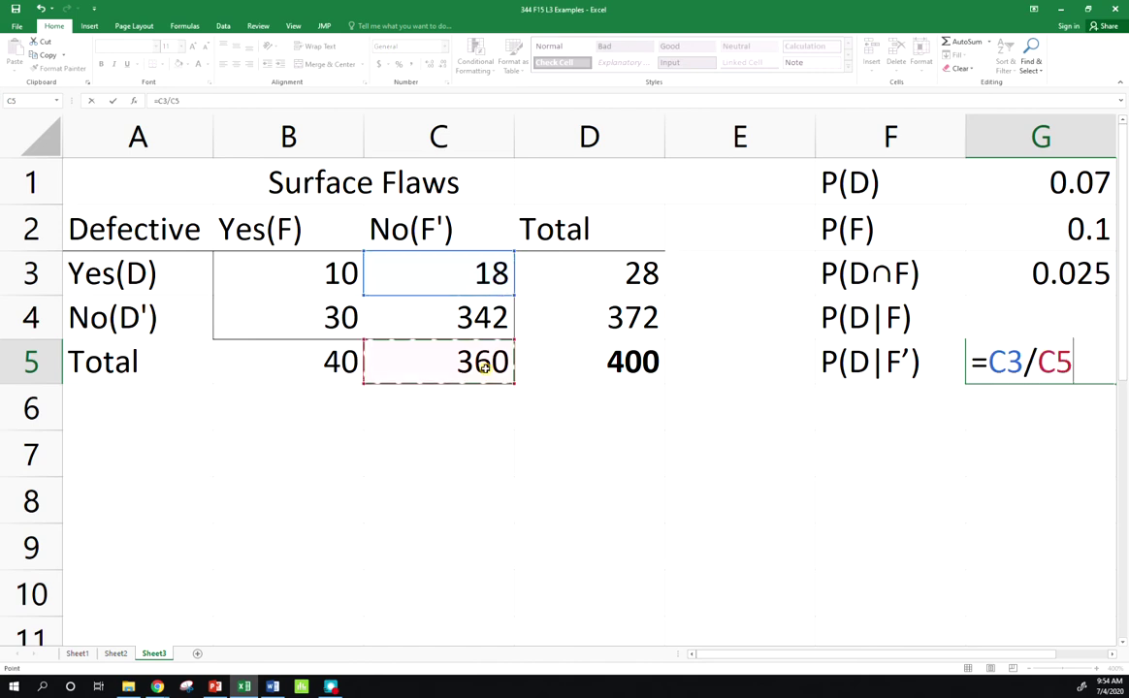
{"action": "key", "text": "Return"}
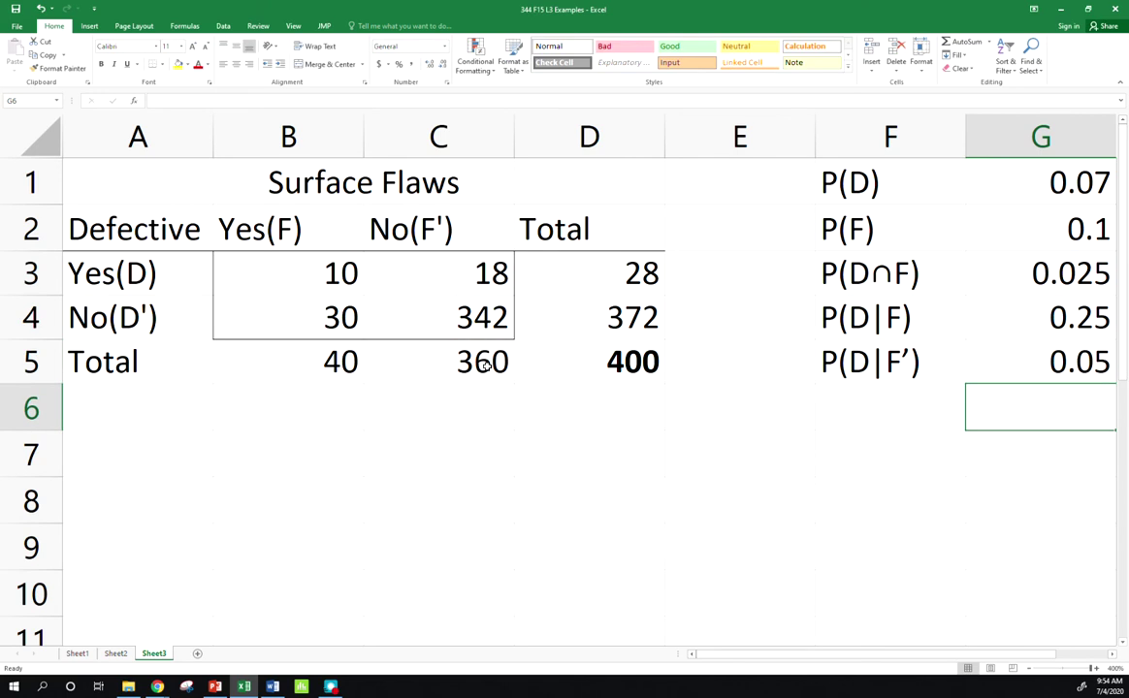
- Compare the P(D|F) and P(D|F') formulas, then select the probability blocks F1:G3 and F4:G5
{"action": "left_click", "coordinate": [1081, 365]}
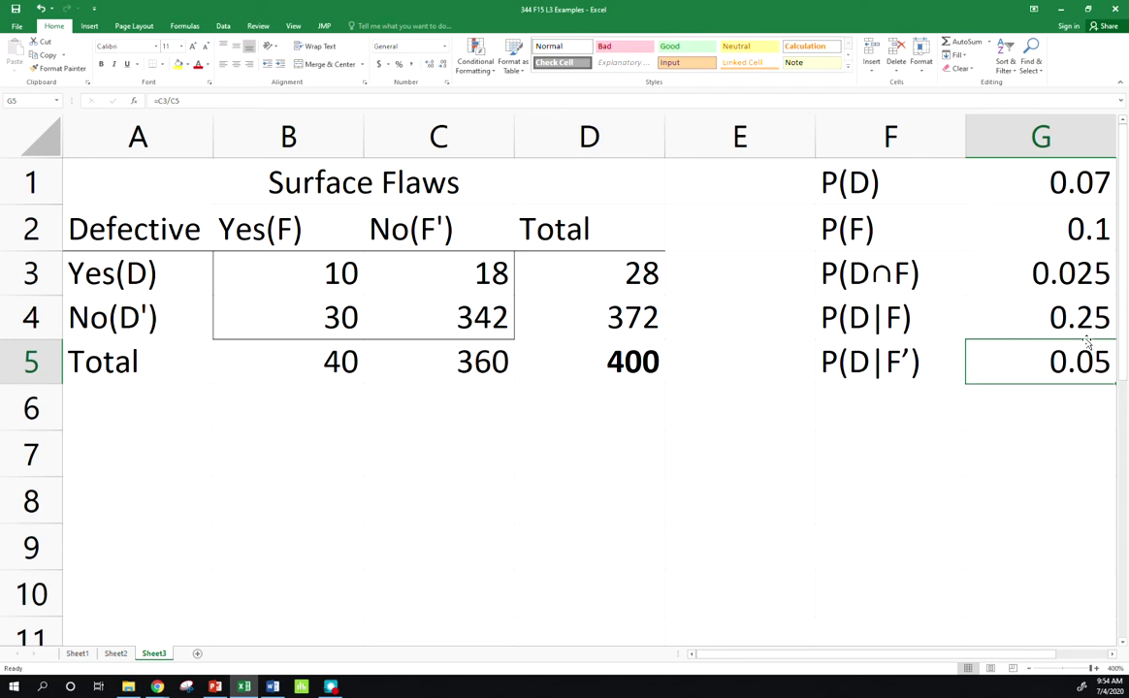
{"action": "left_click", "coordinate": [989, 306]}
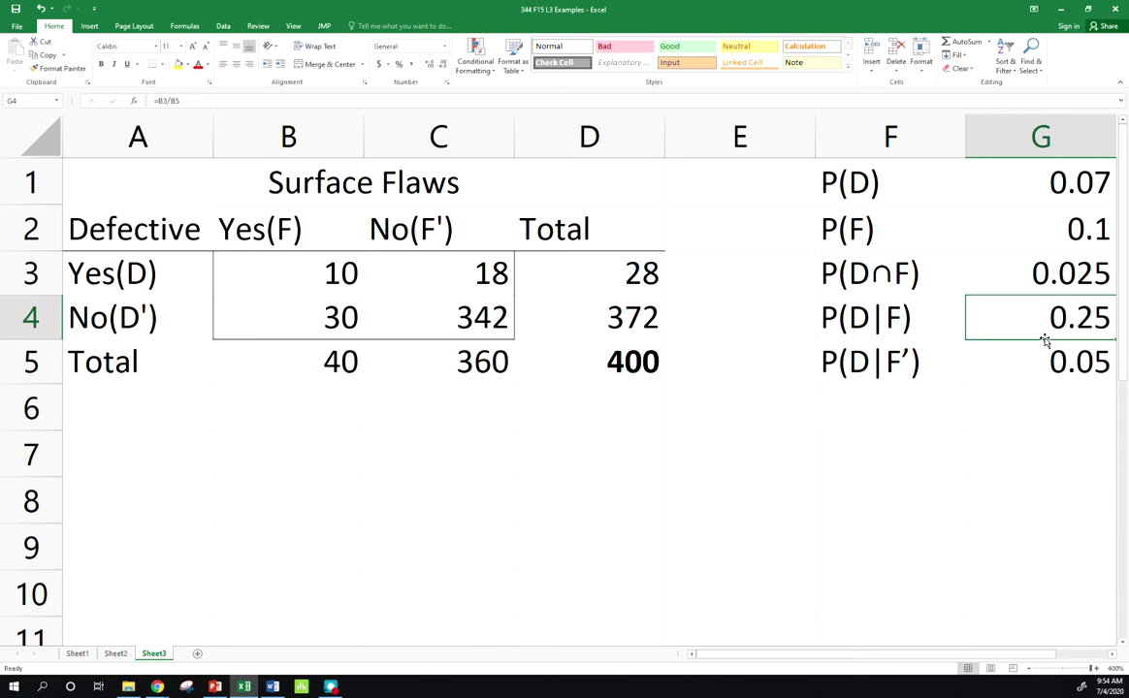
{"action": "left_click", "coordinate": [1046, 365]}
{"action": "left_click", "coordinate": [1048, 321]}
{"action": "left_click_drag", "start_coordinate": [842, 184], "coordinate": [1009, 275]}
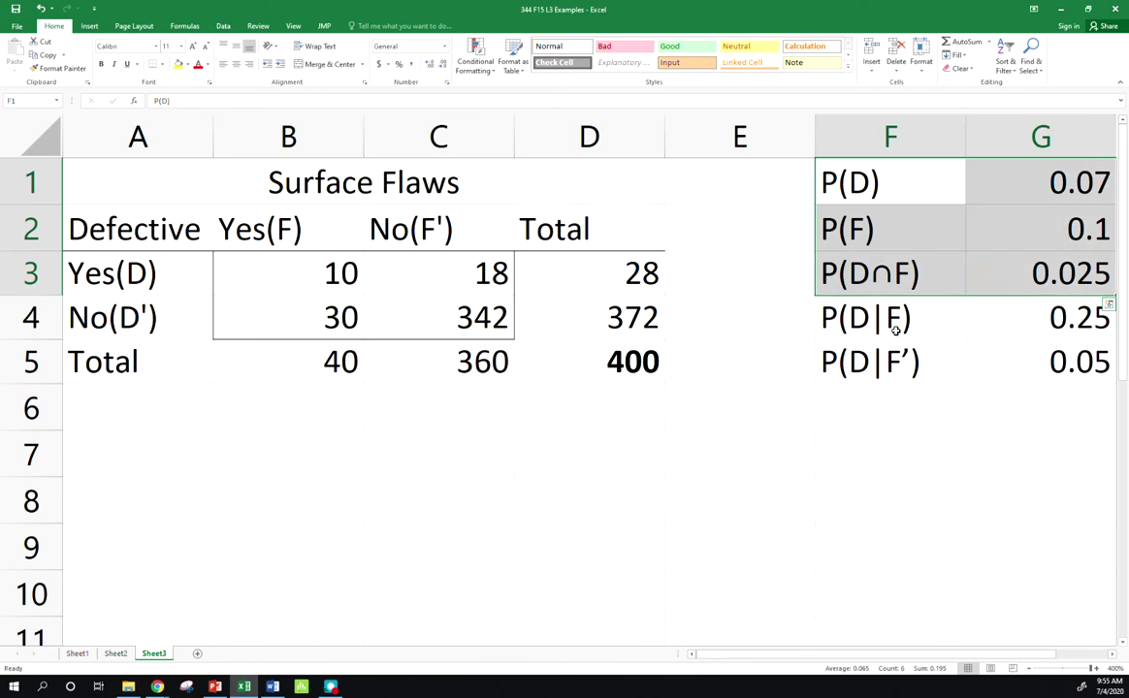
{"action": "left_click_drag", "start_coordinate": [899, 323], "coordinate": [1011, 360]}
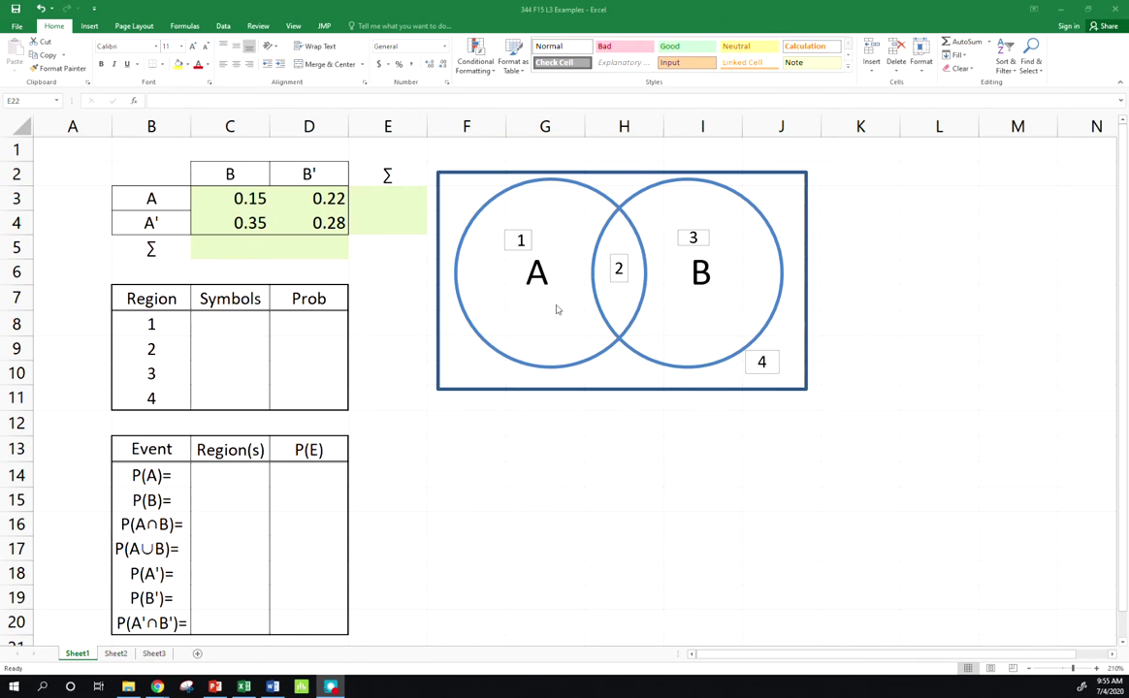
- Select region 1's Symbols cell C8 and the A/B Venn diagram on Sheet1
{"action": "left_click", "coordinate": [250, 327]}
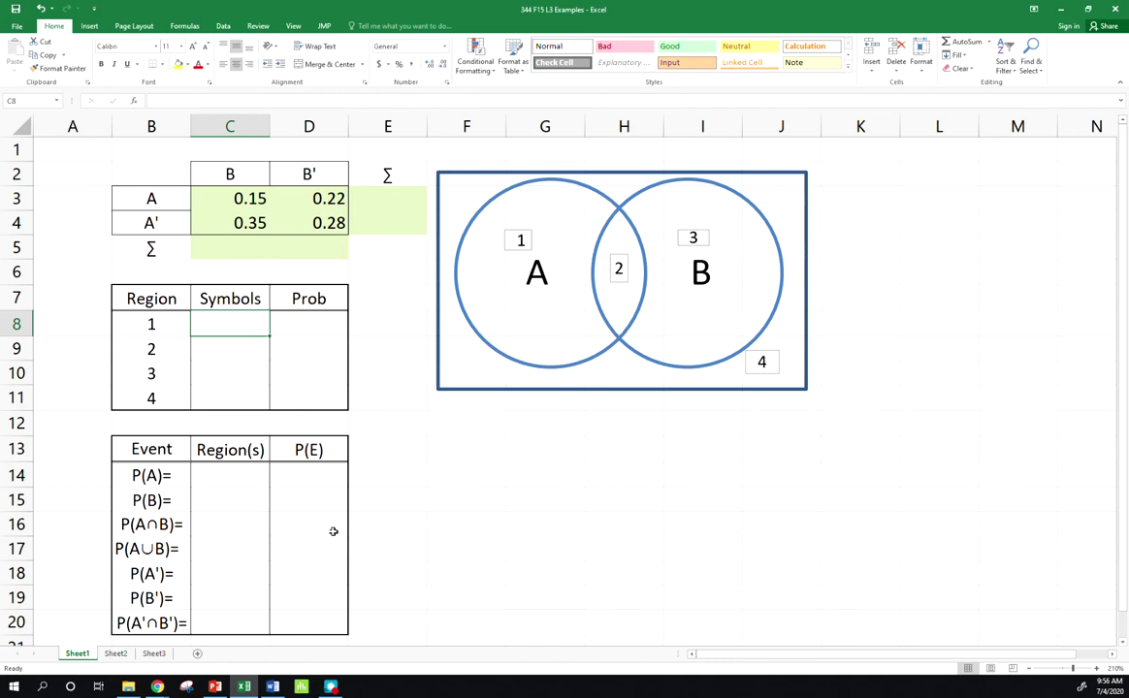
{"action": "left_click", "coordinate": [599, 198]}
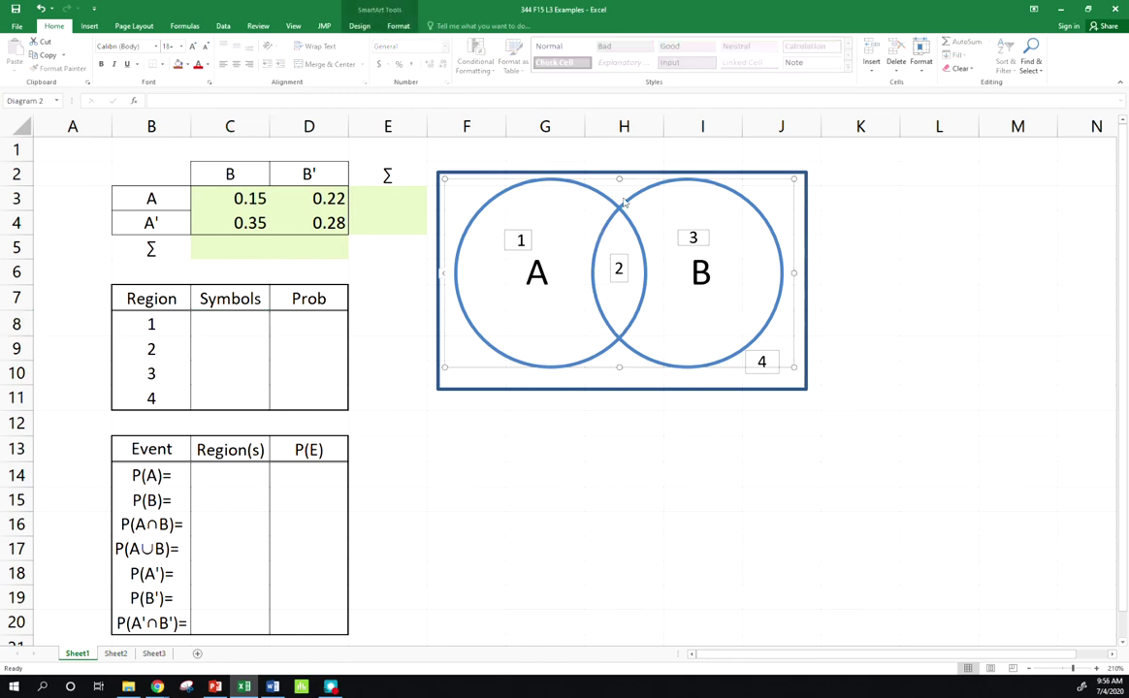
- Label region 1 as A and B' and region 2 as A and B
{"action": "left_click", "coordinate": [199, 324]}
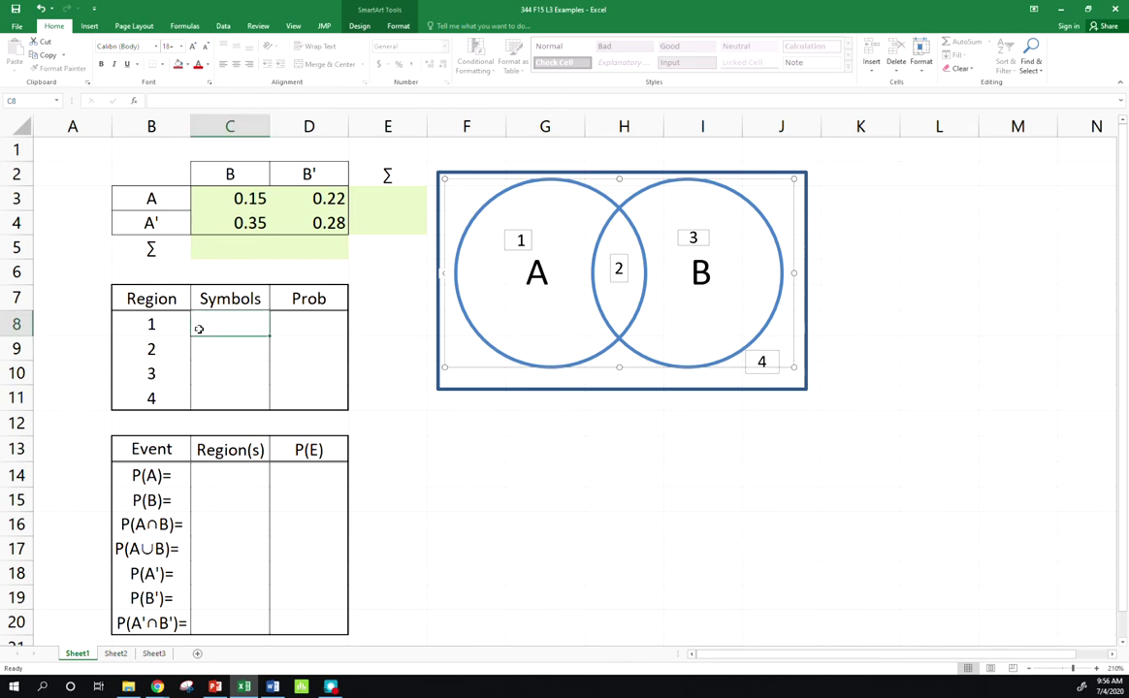
{"action": "type", "text": "A B'"}
{"action": "left_click", "coordinate": [160, 100]}
{"action": "type", "text": "and B'"}
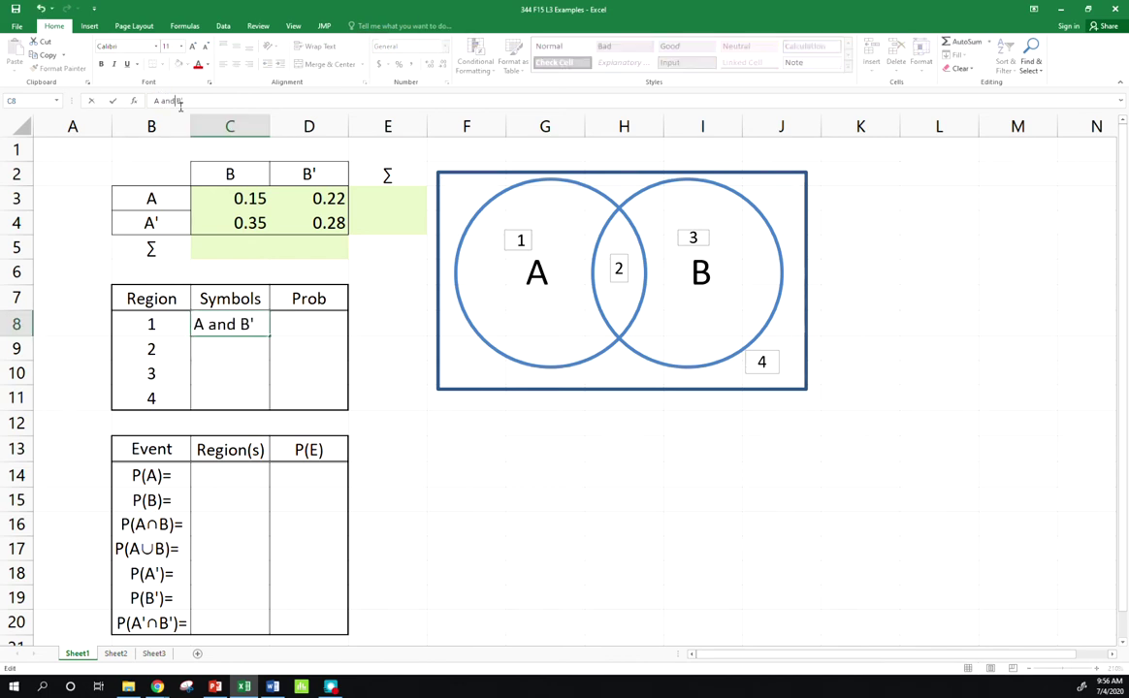
{"action": "key", "text": "Return"}
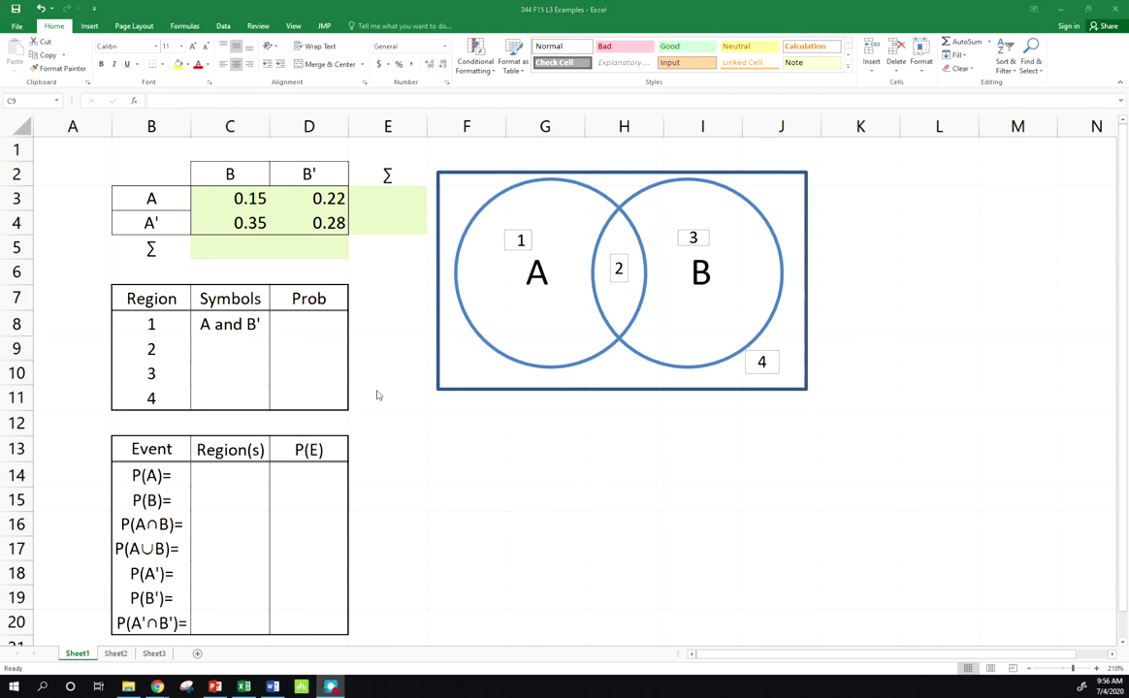
{"action": "left_click", "coordinate": [229, 346]}
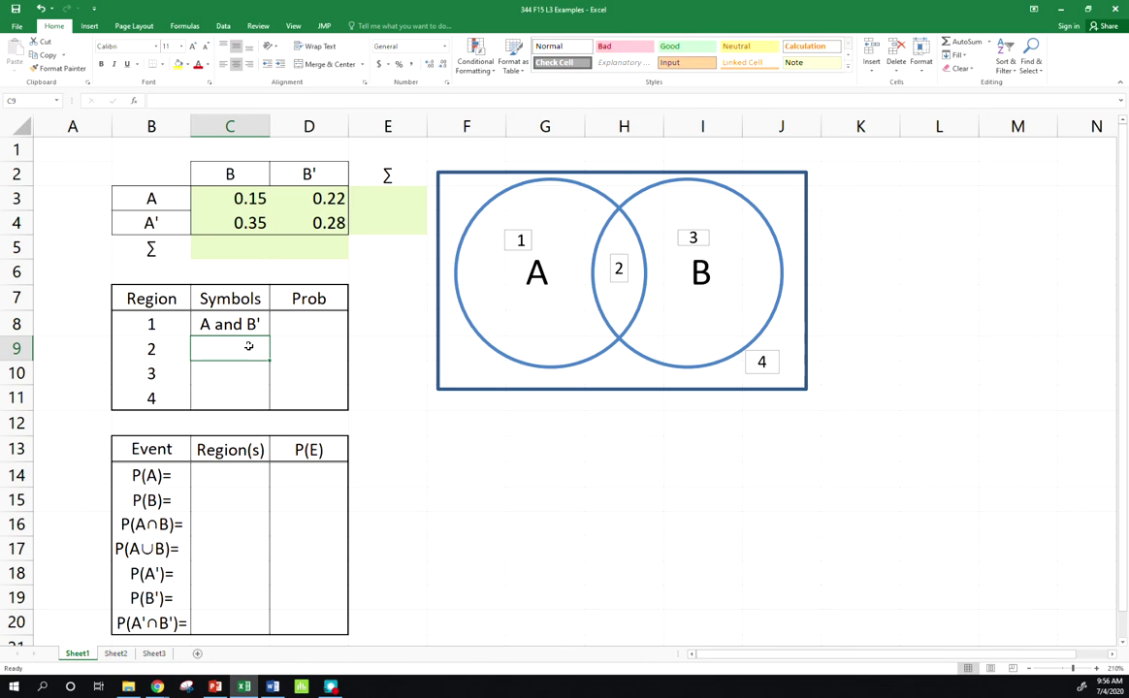
{"action": "type", "text": "A "}
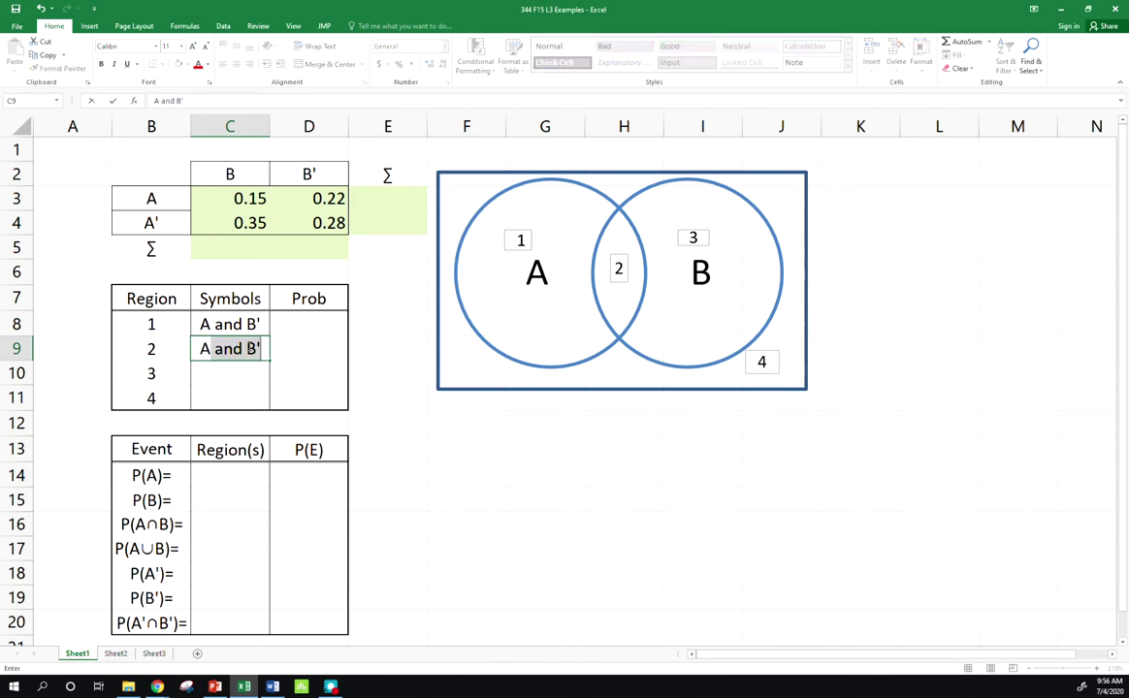
{"action": "type", "text": "and B"}
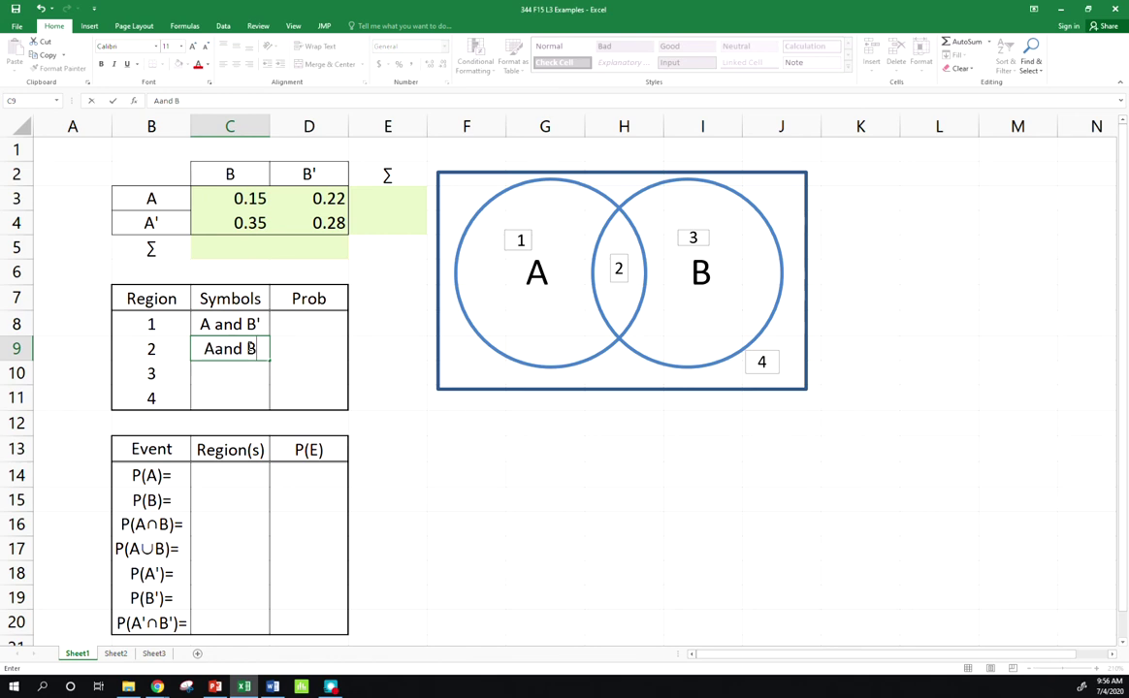
{"action": "key", "text": "Return"}
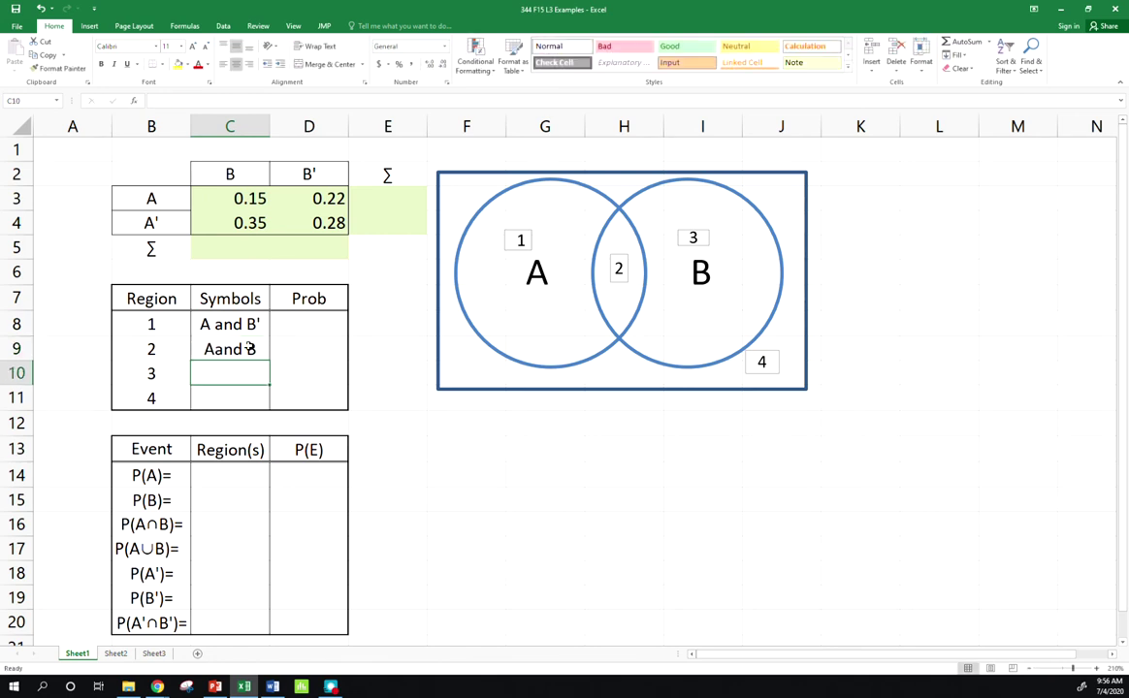
- Label region 3 as B and A' and region 4 as A' and B'
{"action": "type", "text": "B"}
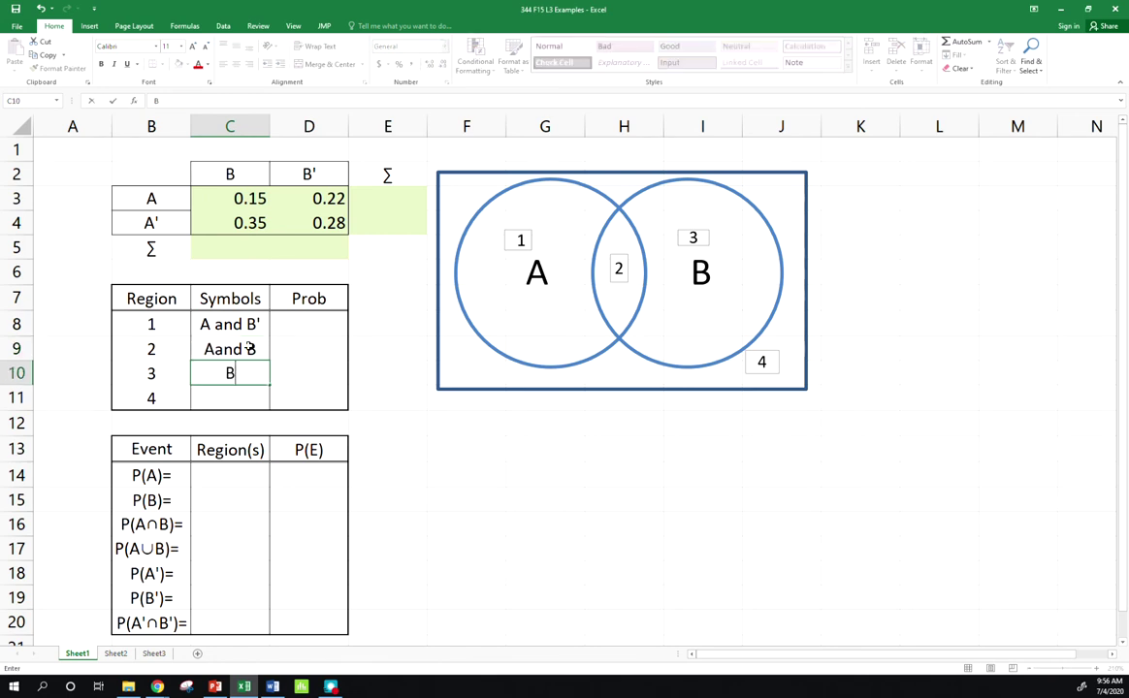
{"action": "type", "text": " and A'"}
{"action": "key", "text": "Return"}
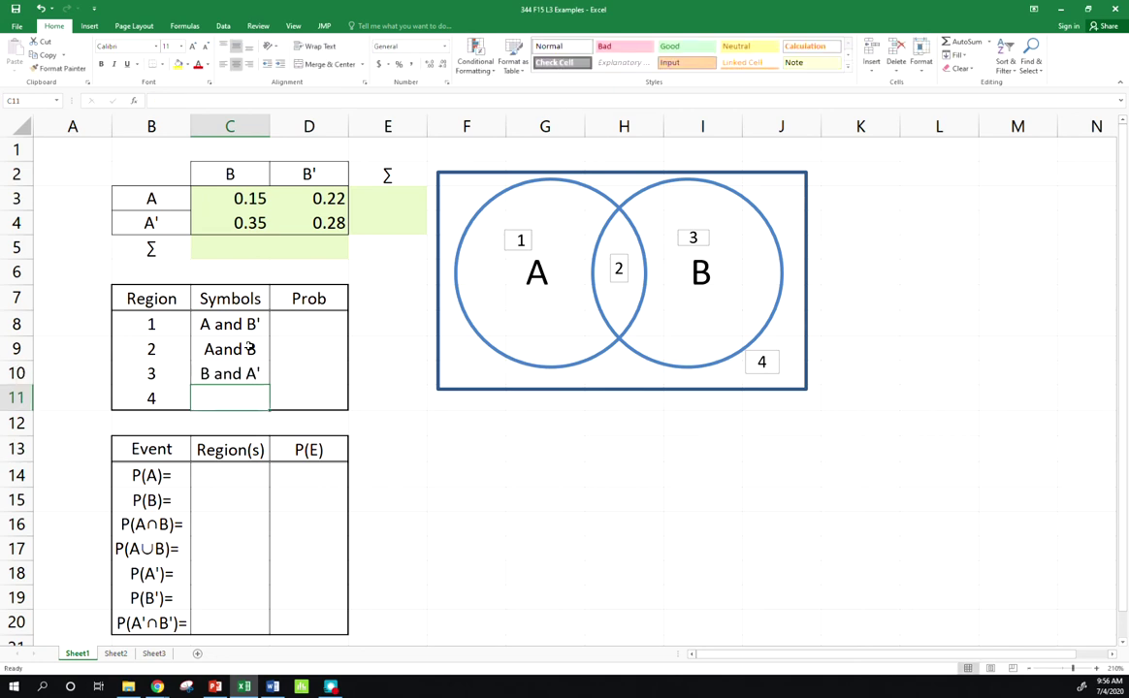
{"action": "type", "text": "="}
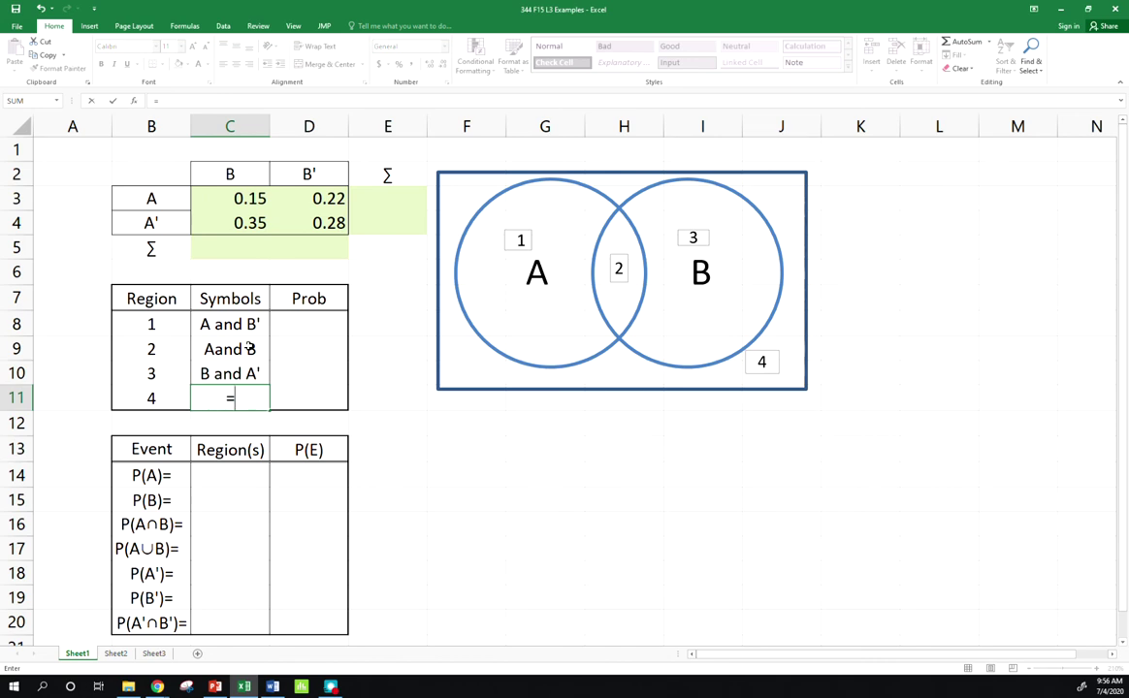
{"action": "type", "text": "A"}
{"action": "key", "text": "BackSpace"}
{"action": "key", "text": "BackSpace"}
{"action": "type", "text": "A' and B'"}
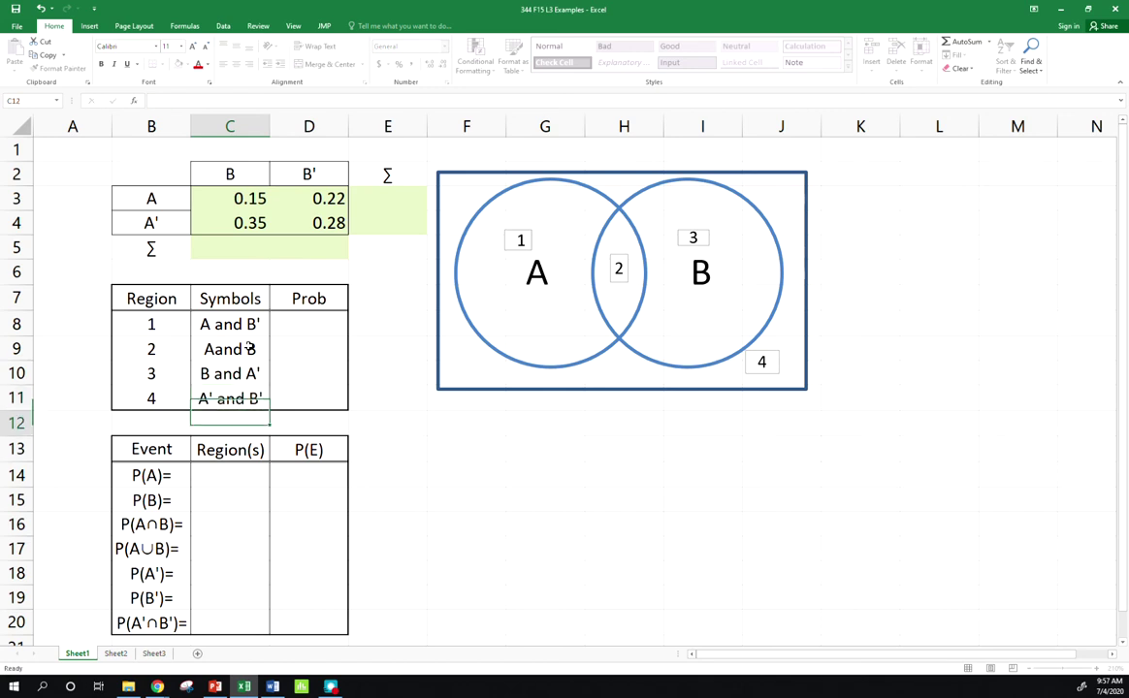
{"action": "key", "text": "Tab"}
{"action": "key", "text": "Up"}
{"action": "key", "text": "Up"}
{"action": "key", "text": "Up"}
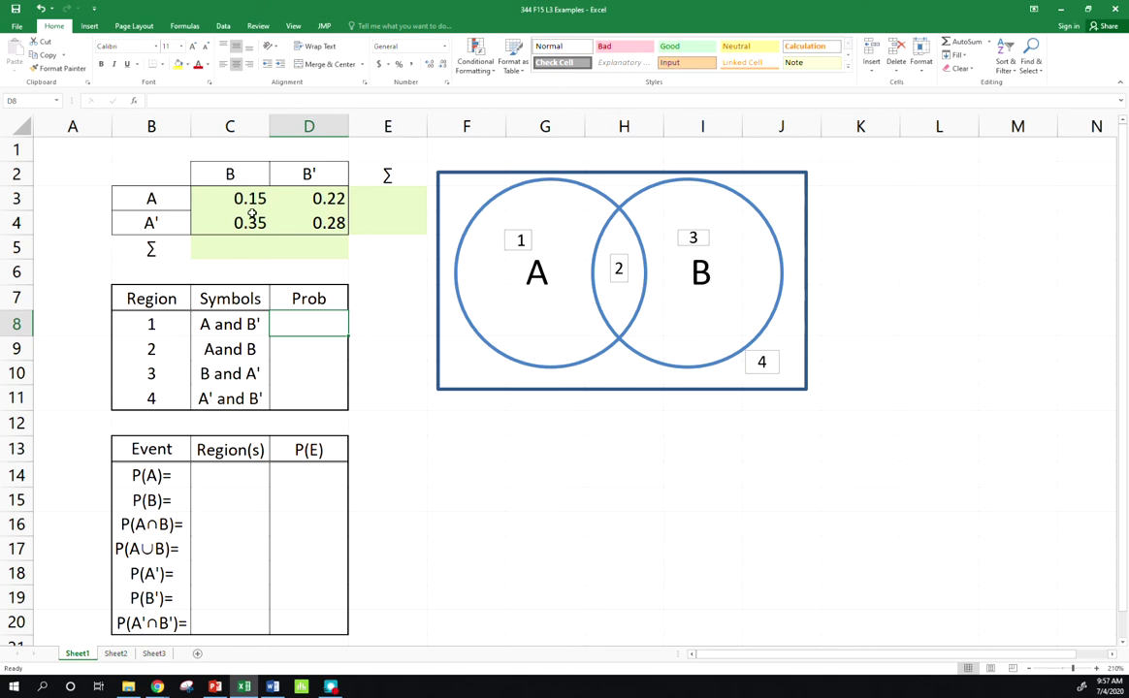
- Link region 1's Prob cell D8 to the table's 0.22 value
{"action": "left_click_drag", "start_coordinate": [233, 194], "coordinate": [317, 215]}
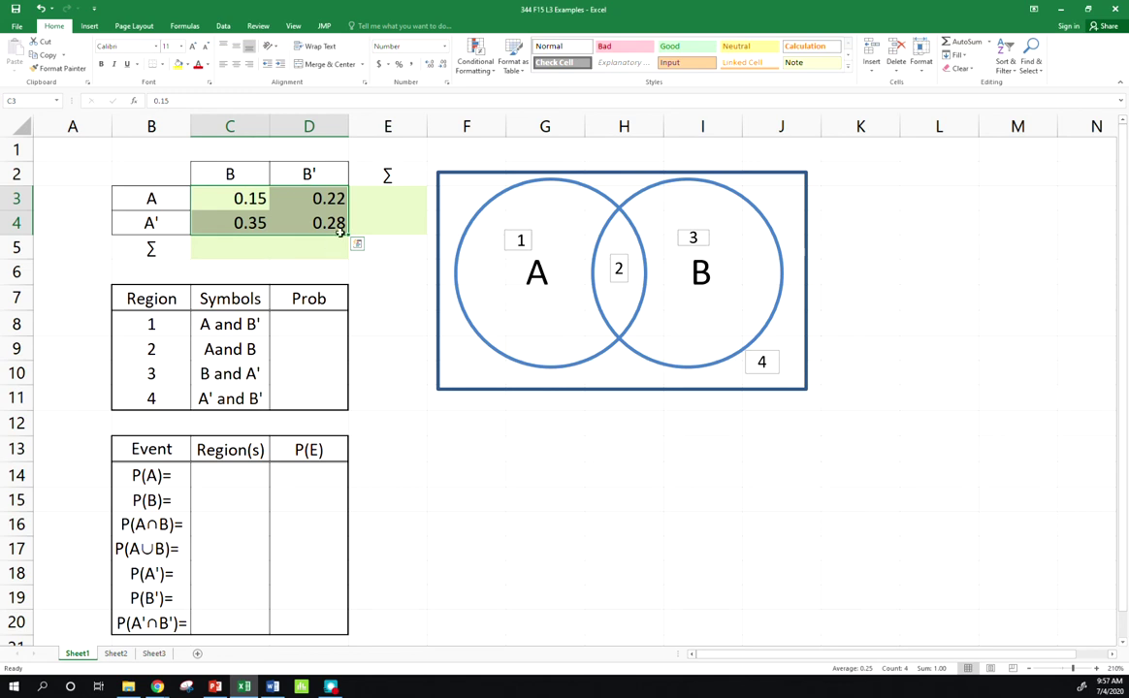
{"action": "left_click", "coordinate": [368, 197]}
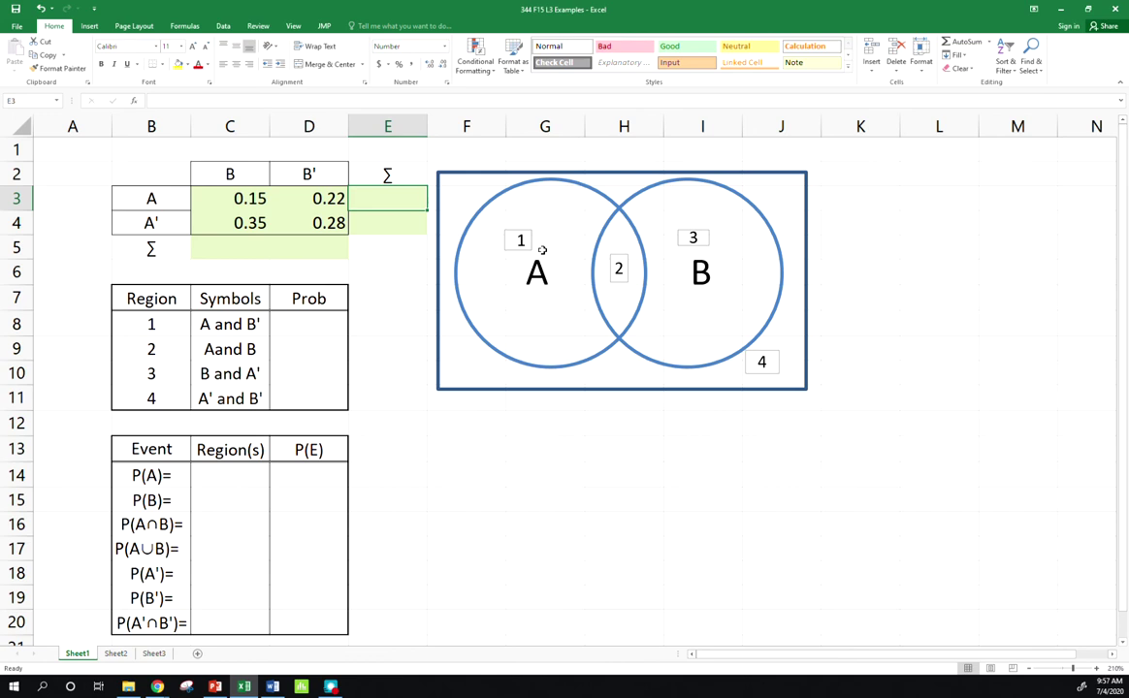
{"action": "left_click", "coordinate": [307, 327]}
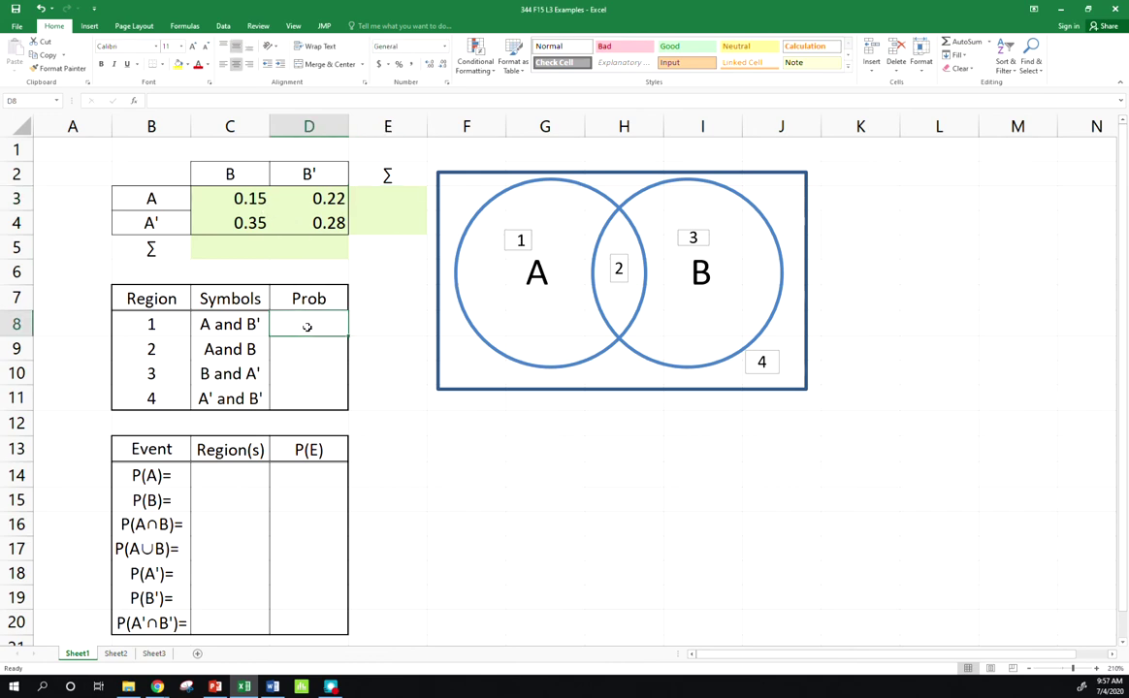
{"action": "type", "text": "="}
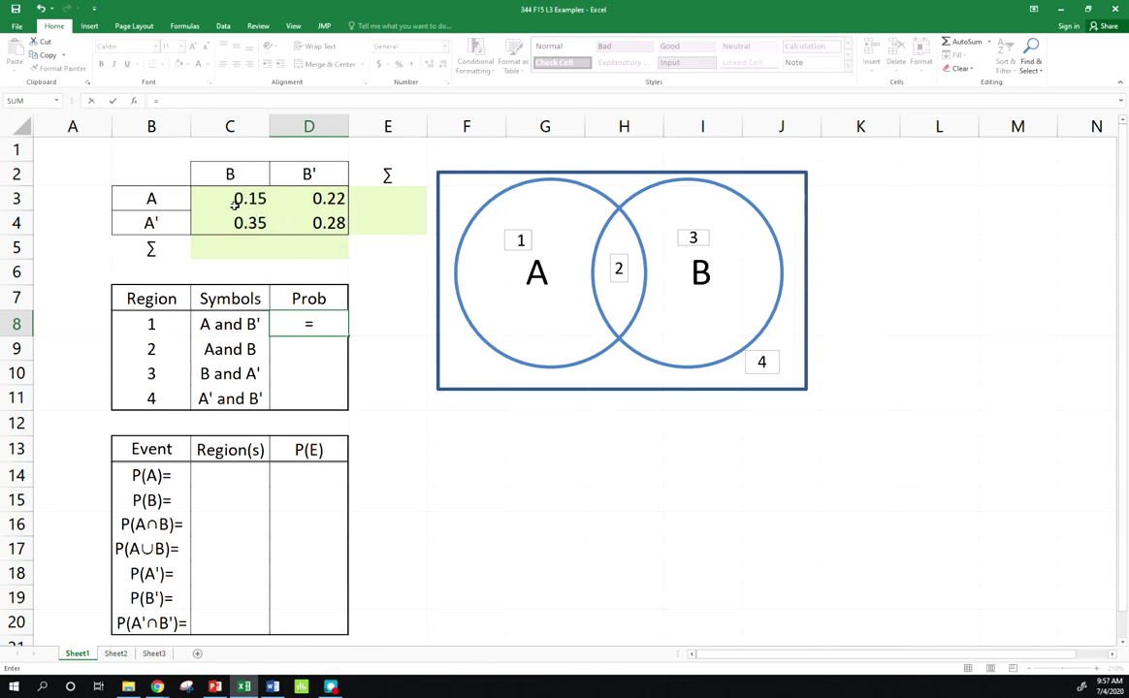
{"action": "left_click", "coordinate": [312, 198]}
{"action": "key", "text": "Return"}
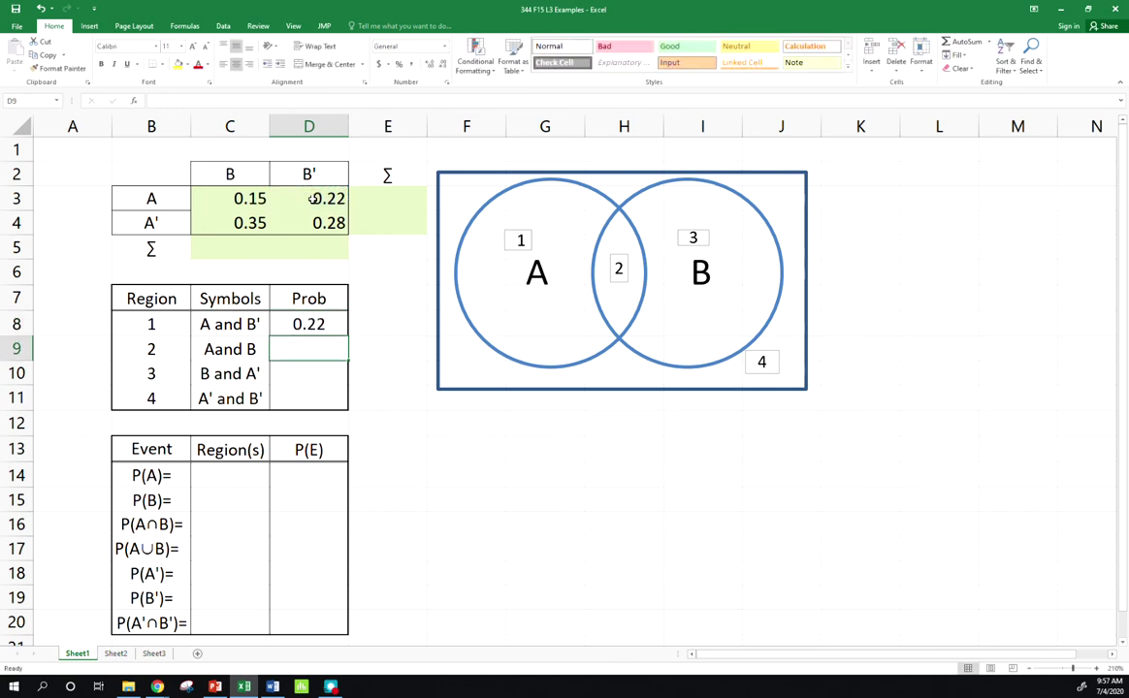
- Link regions 2–4 to the table values 0.15, 0.35 and 0.28
{"action": "type", "text": "="}
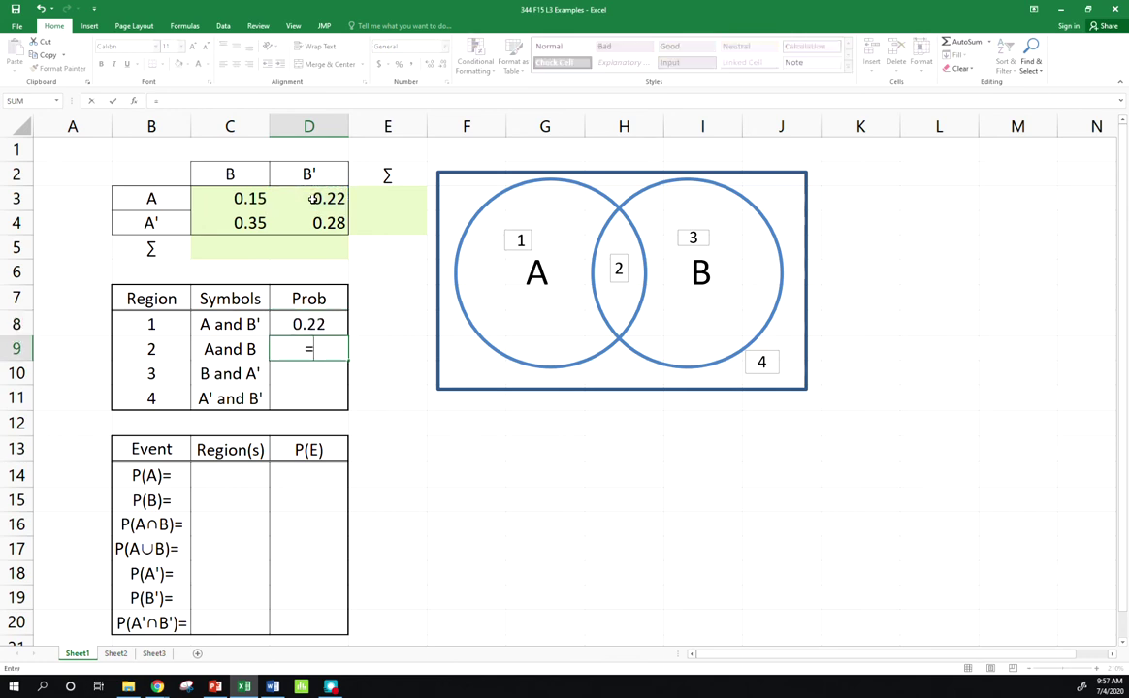
{"action": "left_click", "coordinate": [239, 198]}
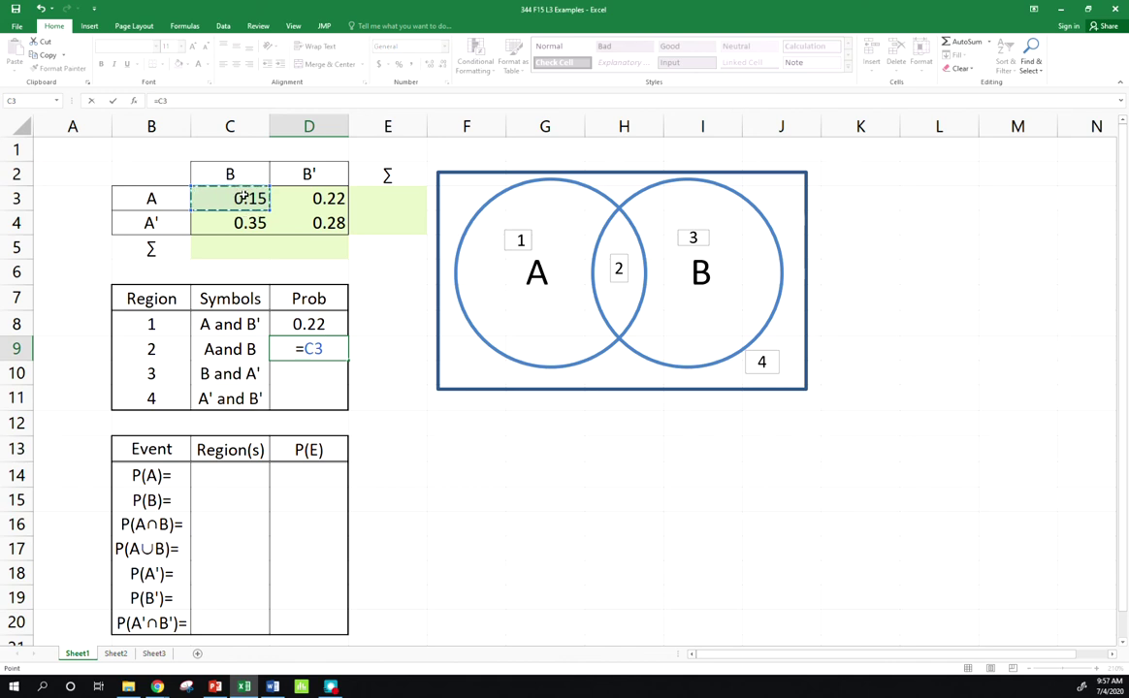
{"action": "key", "text": "Return"}
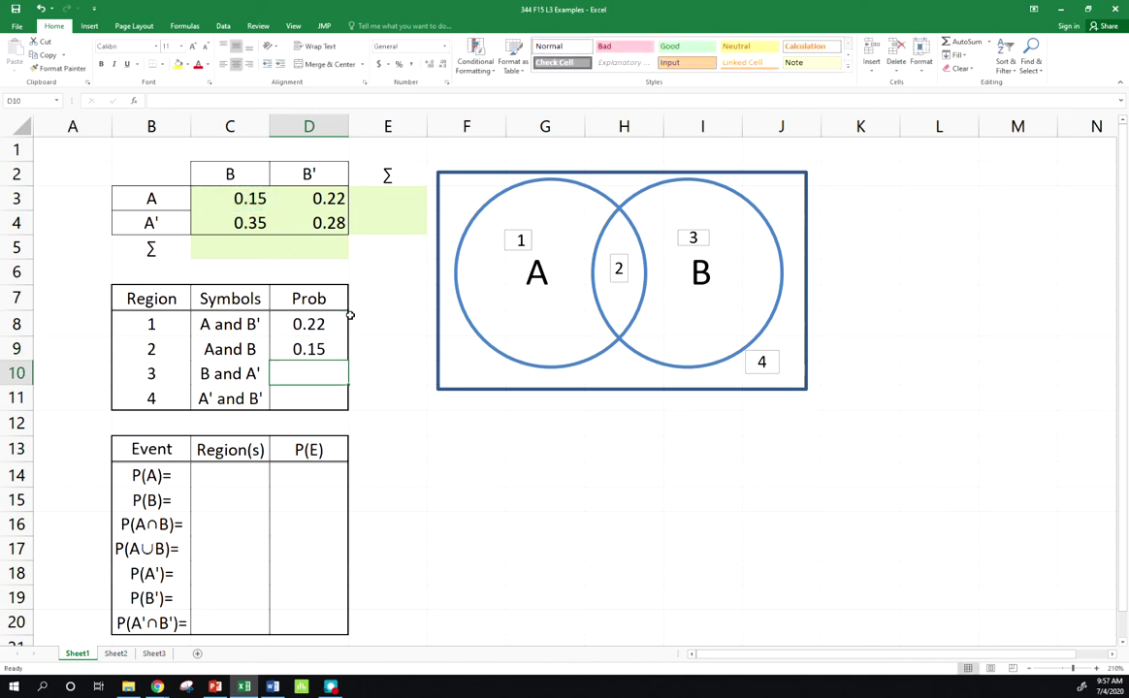
{"action": "type", "text": "="}
{"action": "left_click", "coordinate": [250, 223]}
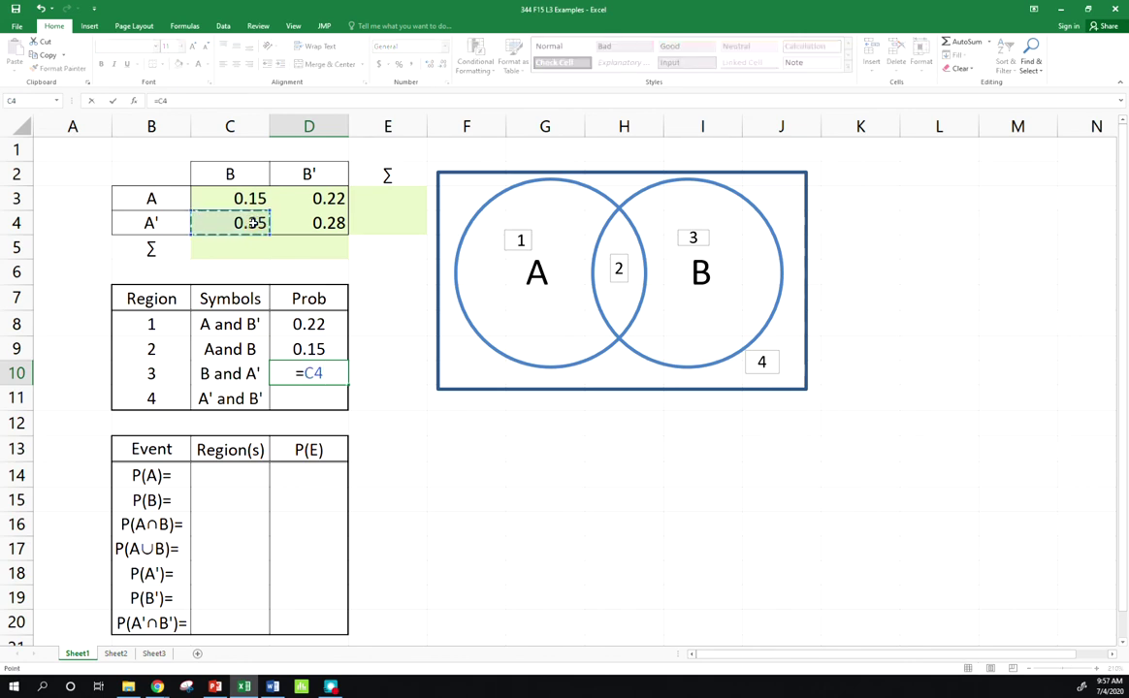
{"action": "key", "text": "Return"}
{"action": "type", "text": "="}
{"action": "left_click", "coordinate": [330, 223]}
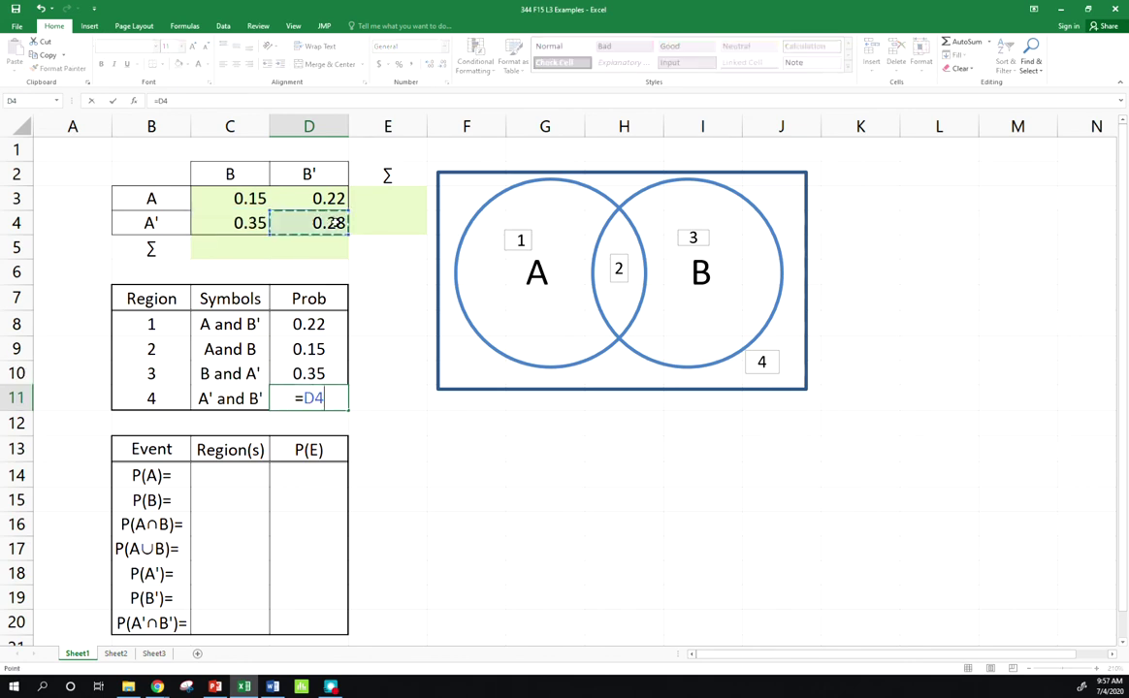
{"action": "key", "text": "Return"}
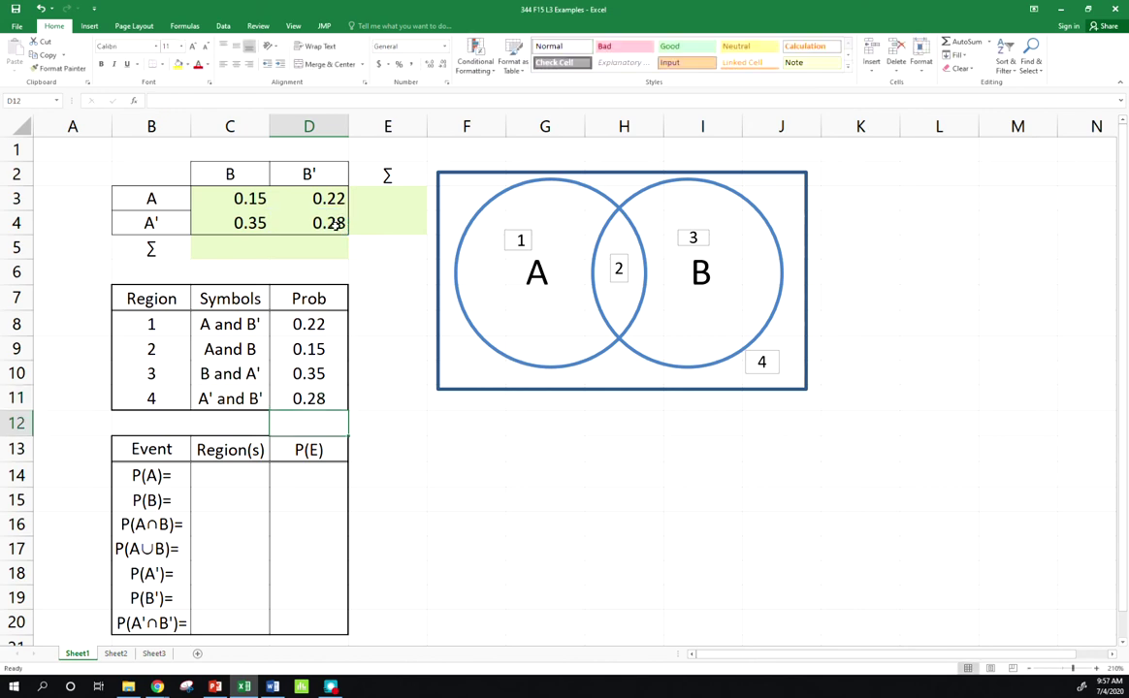
- Review the joint and region probabilities, then record P(A) as regions 1+2 summing to 0.37
{"action": "left_click_drag", "start_coordinate": [242, 197], "coordinate": [318, 220]}
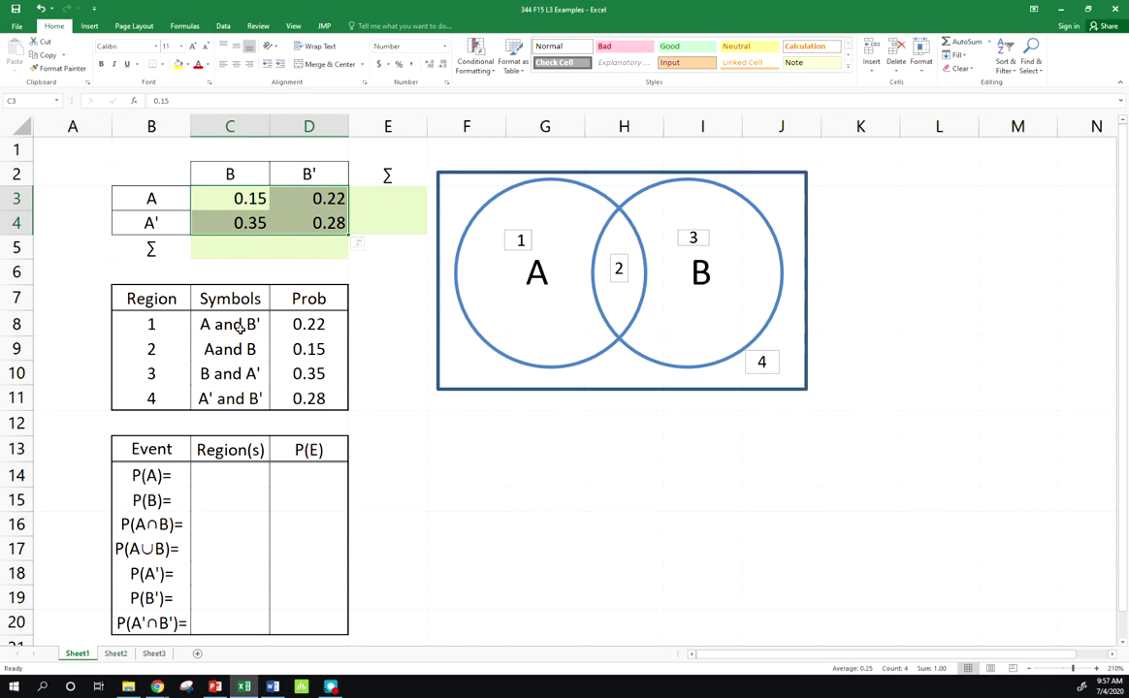
{"action": "left_click_drag", "start_coordinate": [231, 320], "coordinate": [308, 400]}
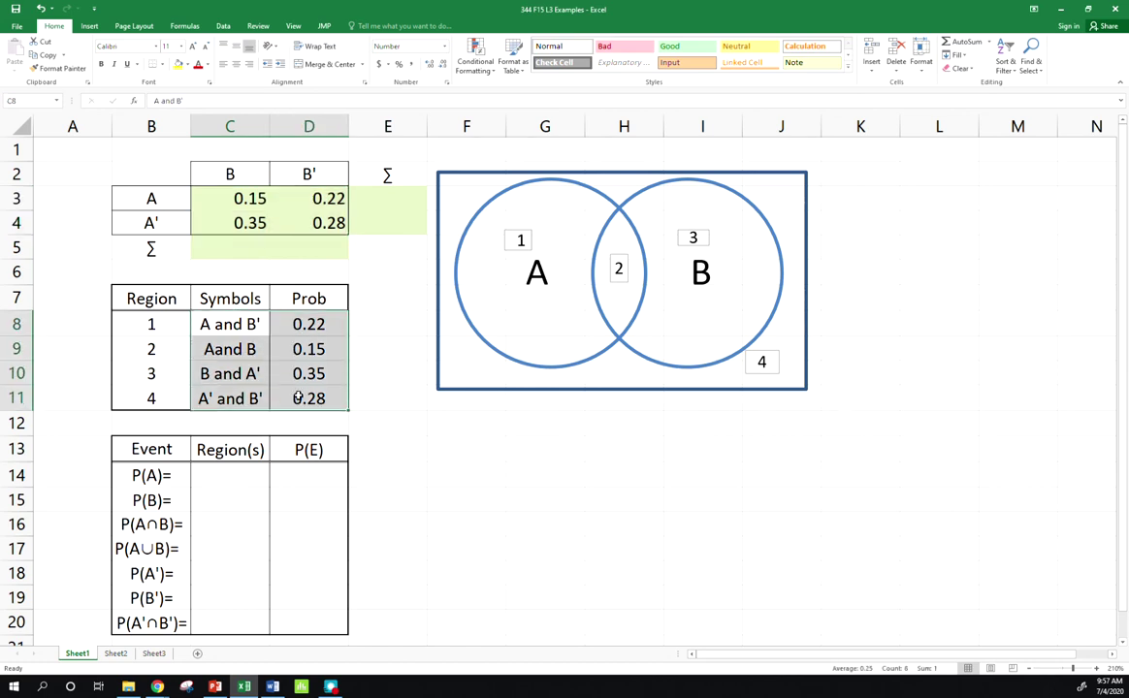
{"action": "left_click", "coordinate": [249, 477]}
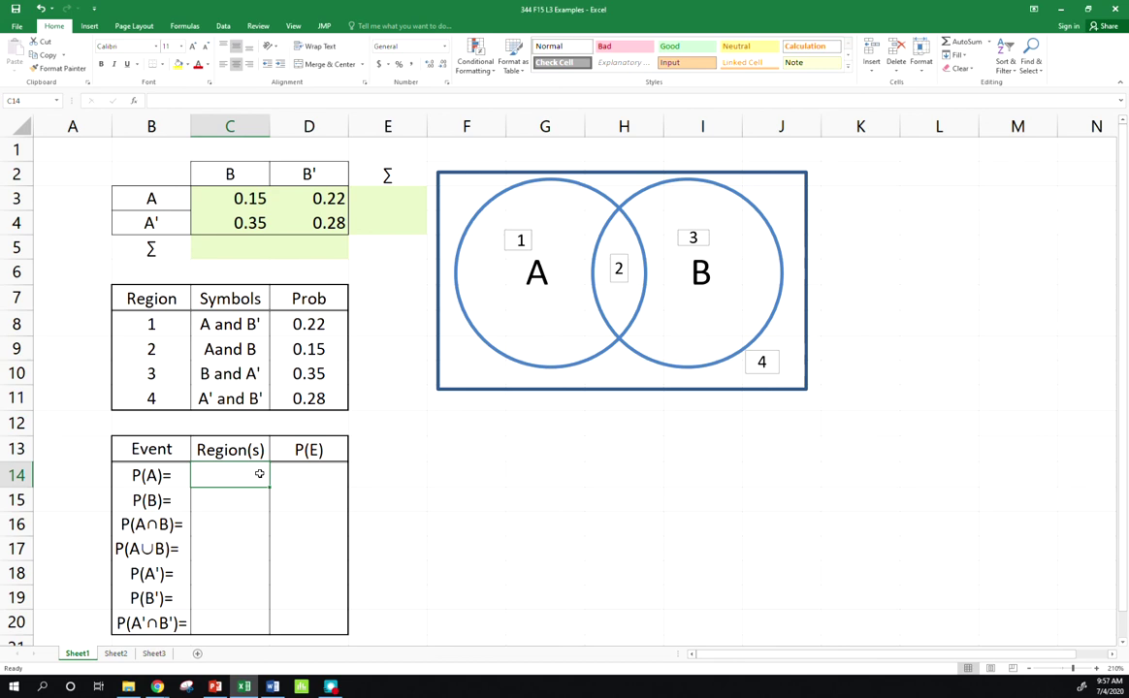
{"action": "type", "text": "="}
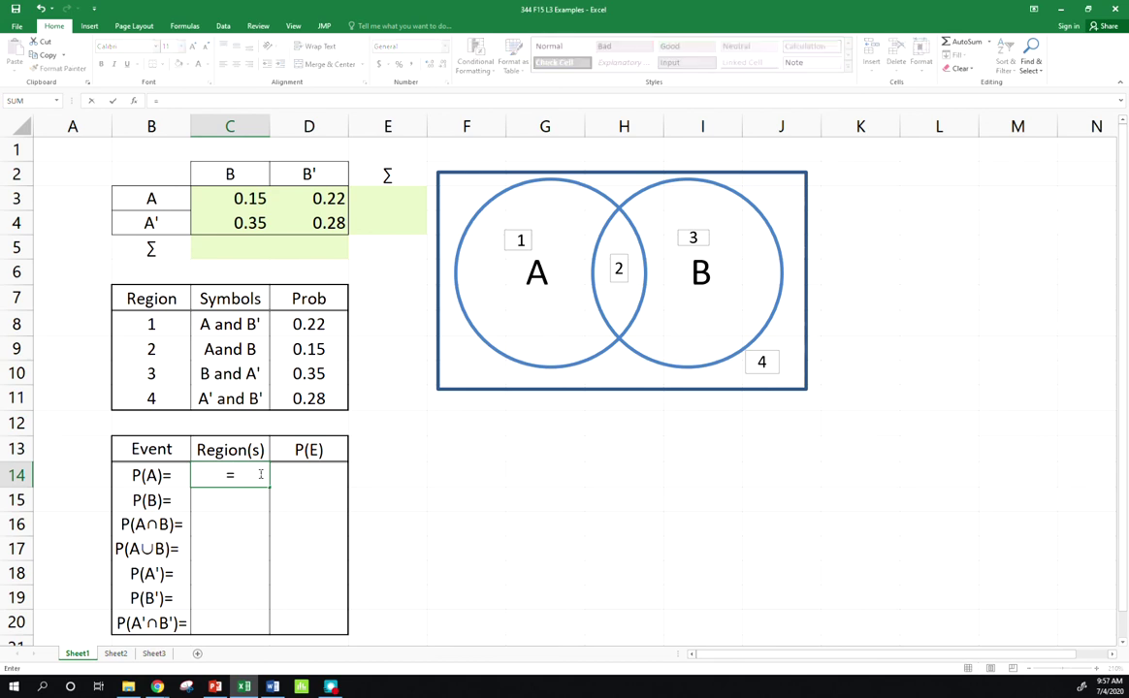
{"action": "key", "text": "BackSpace"}
{"action": "type", "text": "1+2"}
{"action": "key", "text": "Tab"}
{"action": "type", "text": "="}
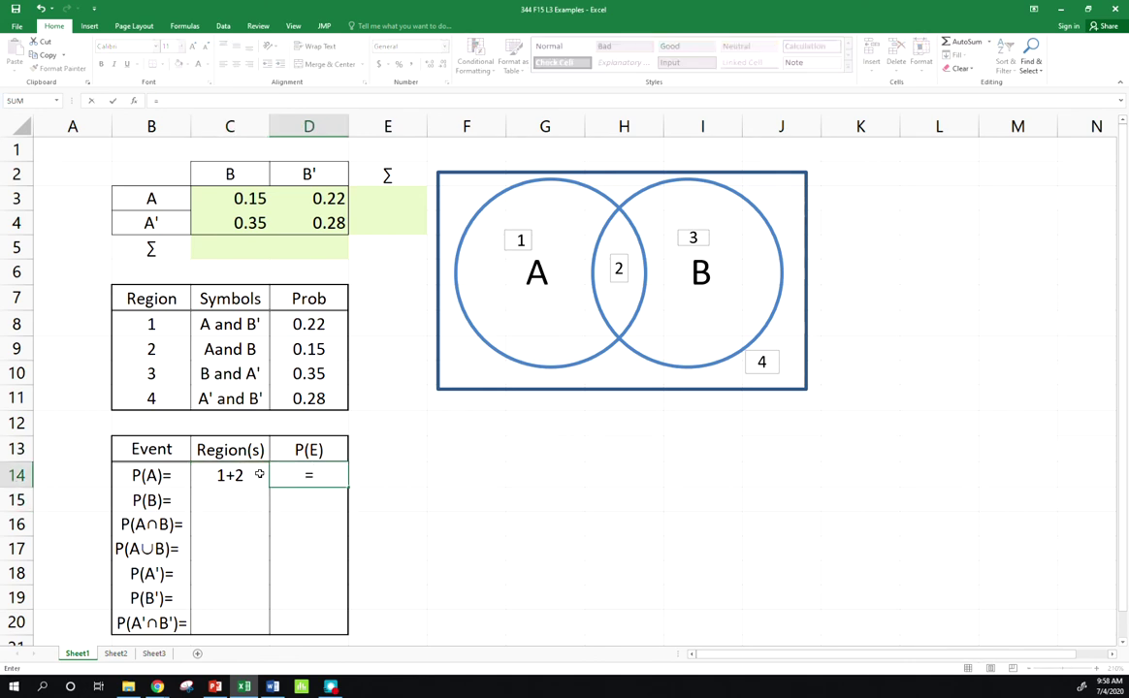
{"action": "left_click", "coordinate": [315, 330]}
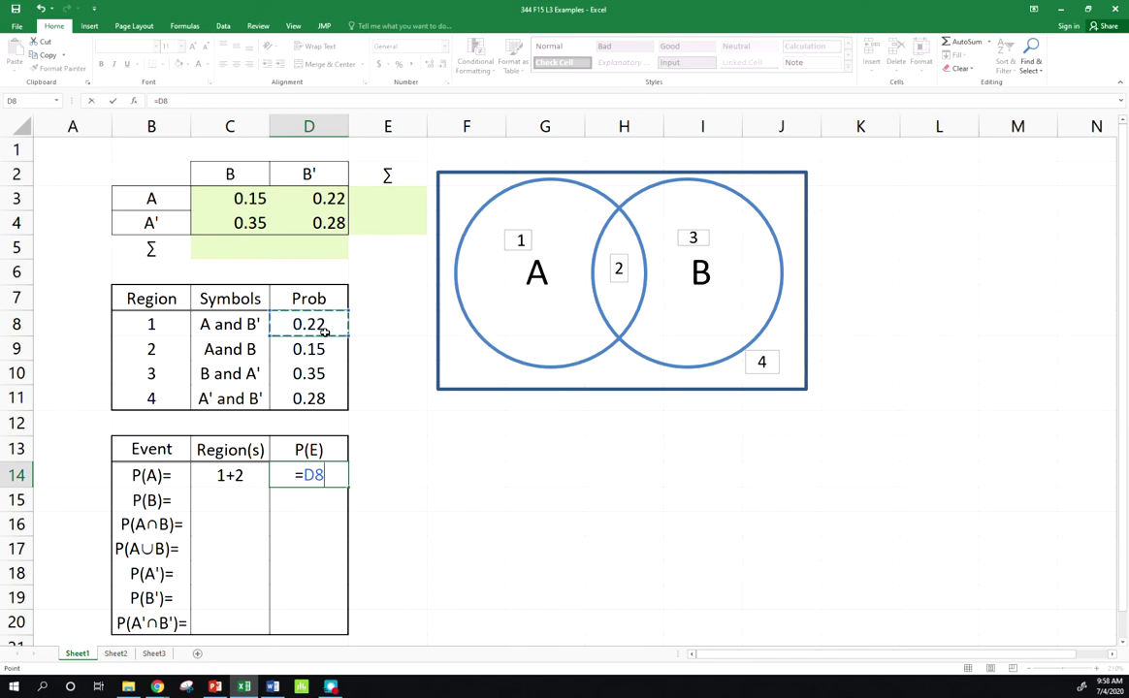
{"action": "type", "text": "+"}
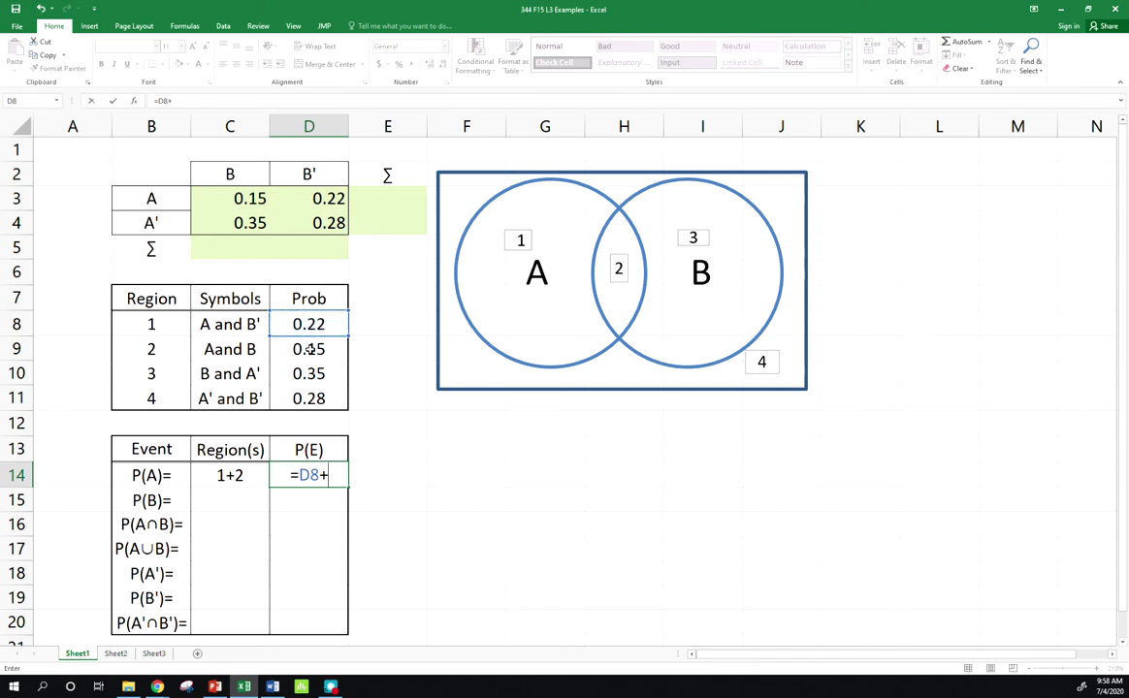
{"action": "left_click", "coordinate": [309, 351]}
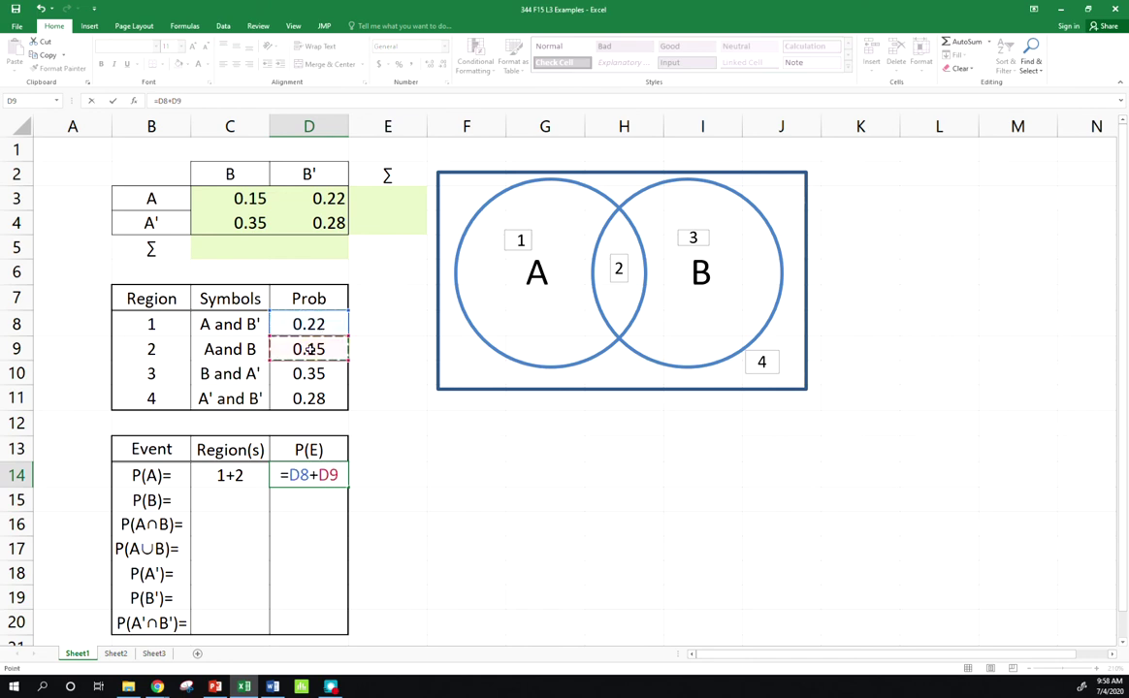
{"action": "key", "text": "Return"}
{"action": "left_click", "coordinate": [337, 482]}
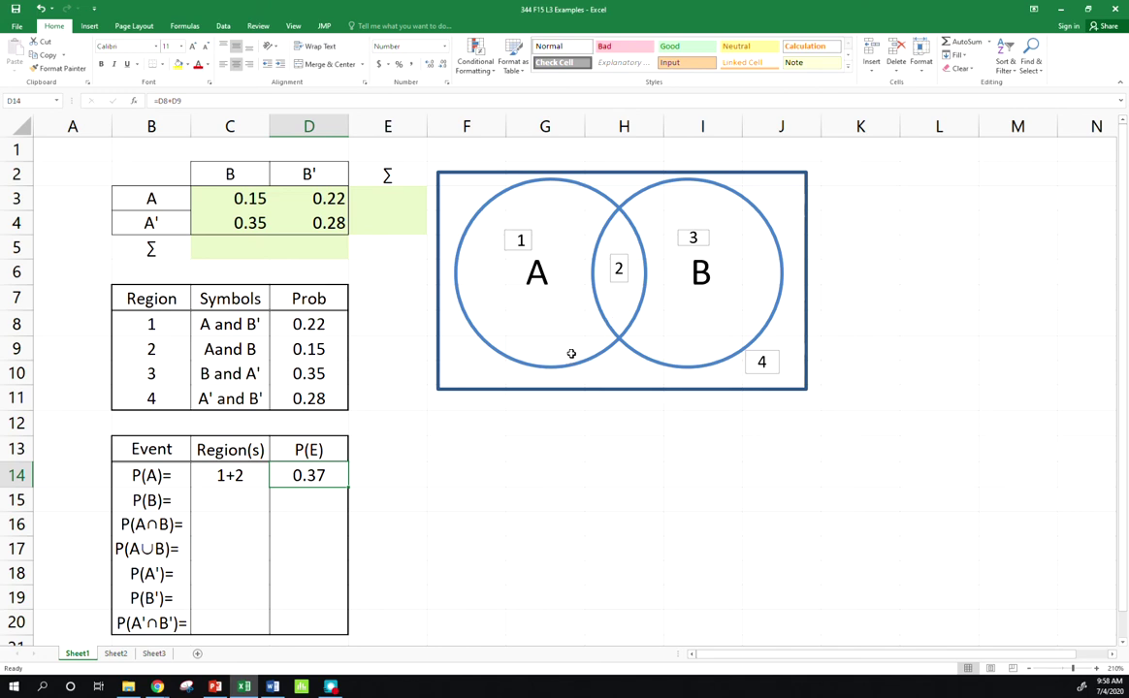
- Record P(B) as regions 3+2, summing region 2 and 3 probabilities to 0.50
{"action": "left_click", "coordinate": [245, 493]}
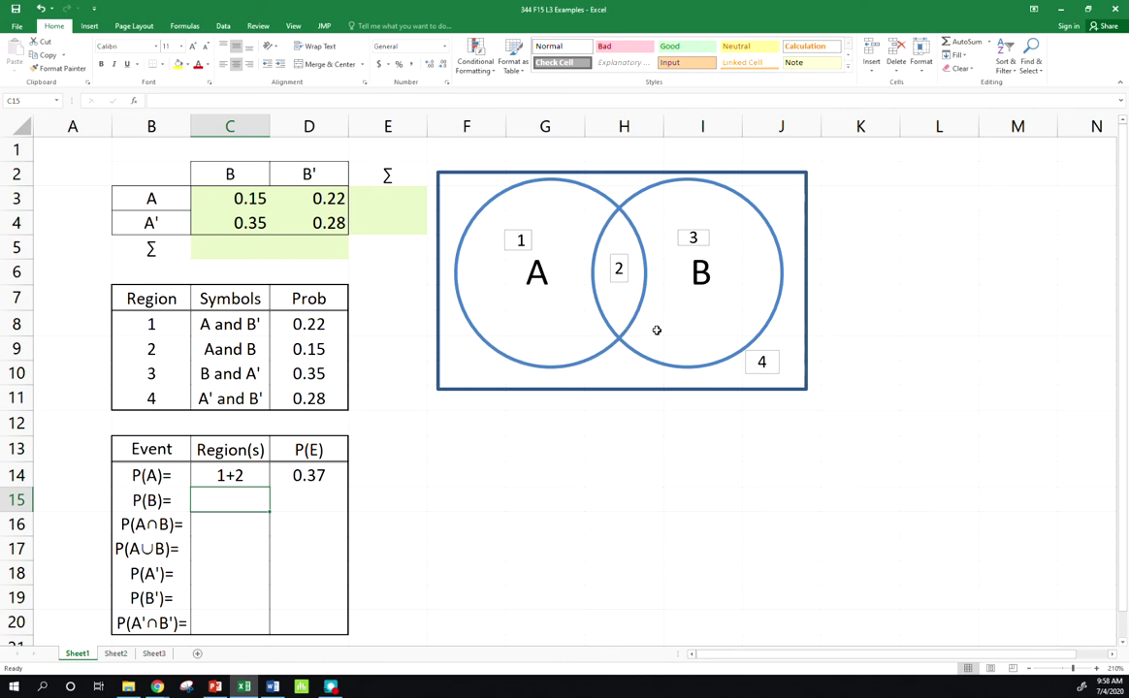
{"action": "type", "text": "3"}
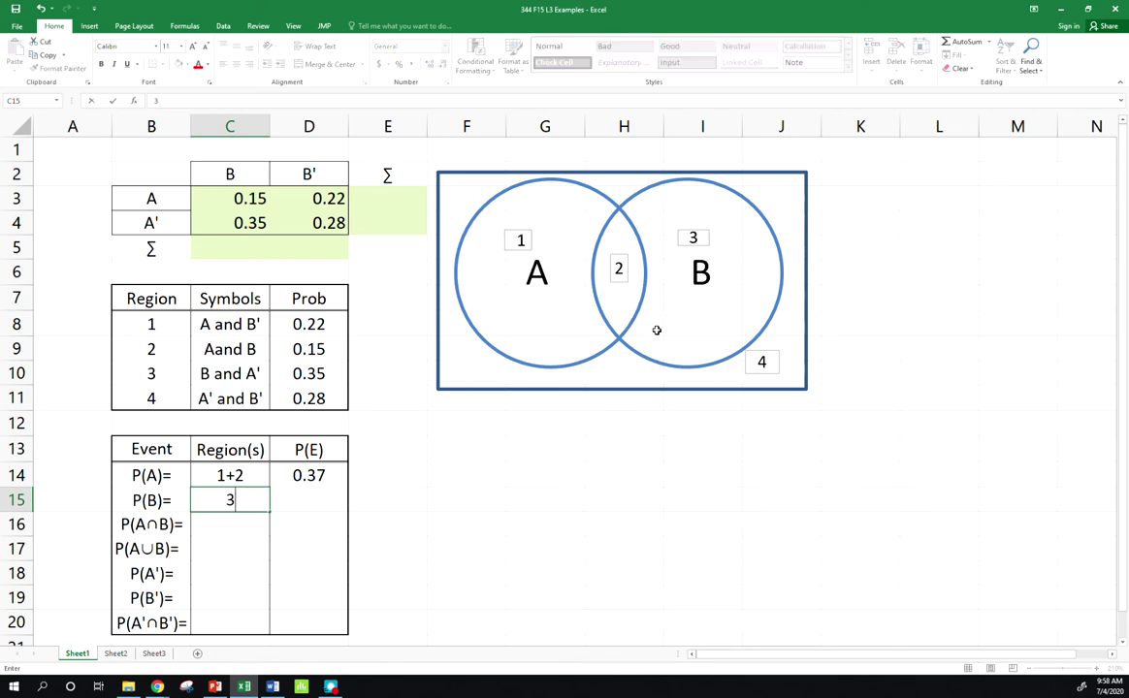
{"action": "type", "text": "+2"}
{"action": "key", "text": "Return"}
{"action": "key", "text": "Up"}
{"action": "key", "text": "Right"}
{"action": "type", "text": "="}
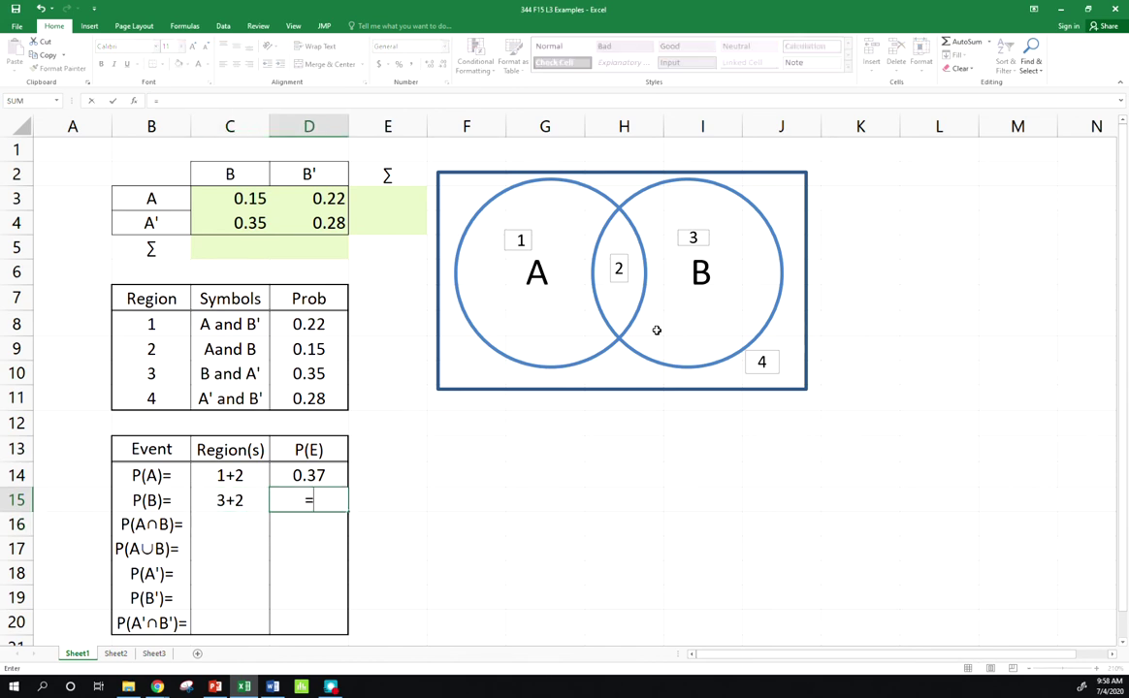
{"action": "left_click", "coordinate": [329, 350]}
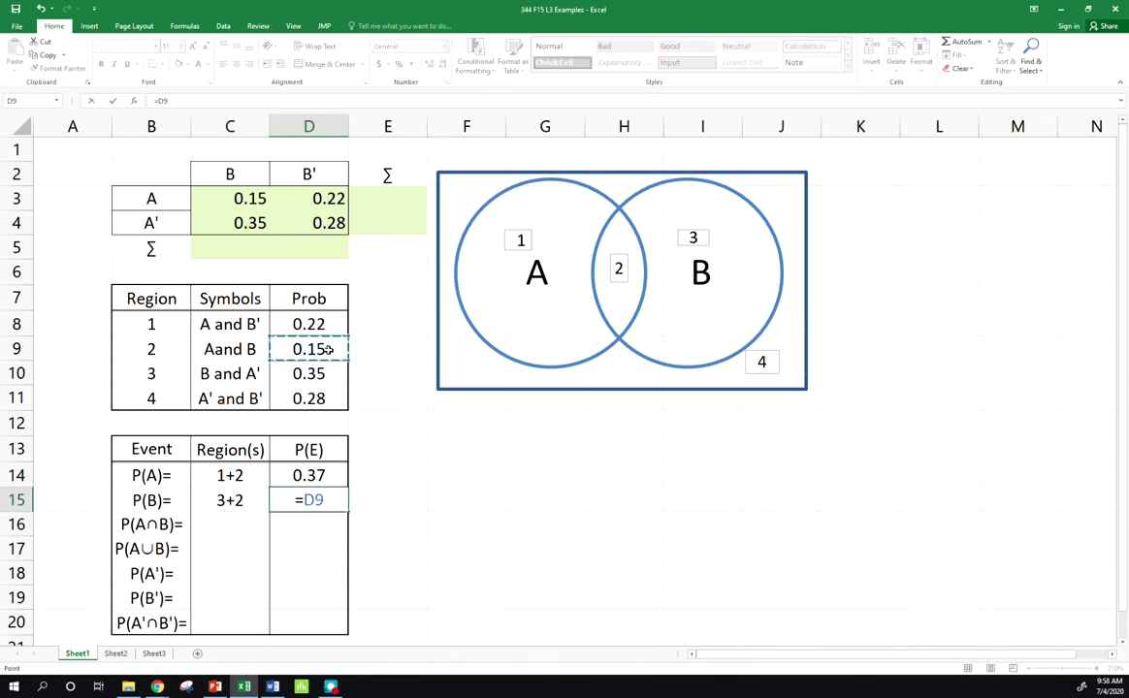
{"action": "type", "text": "+"}
{"action": "left_click", "coordinate": [320, 371]}
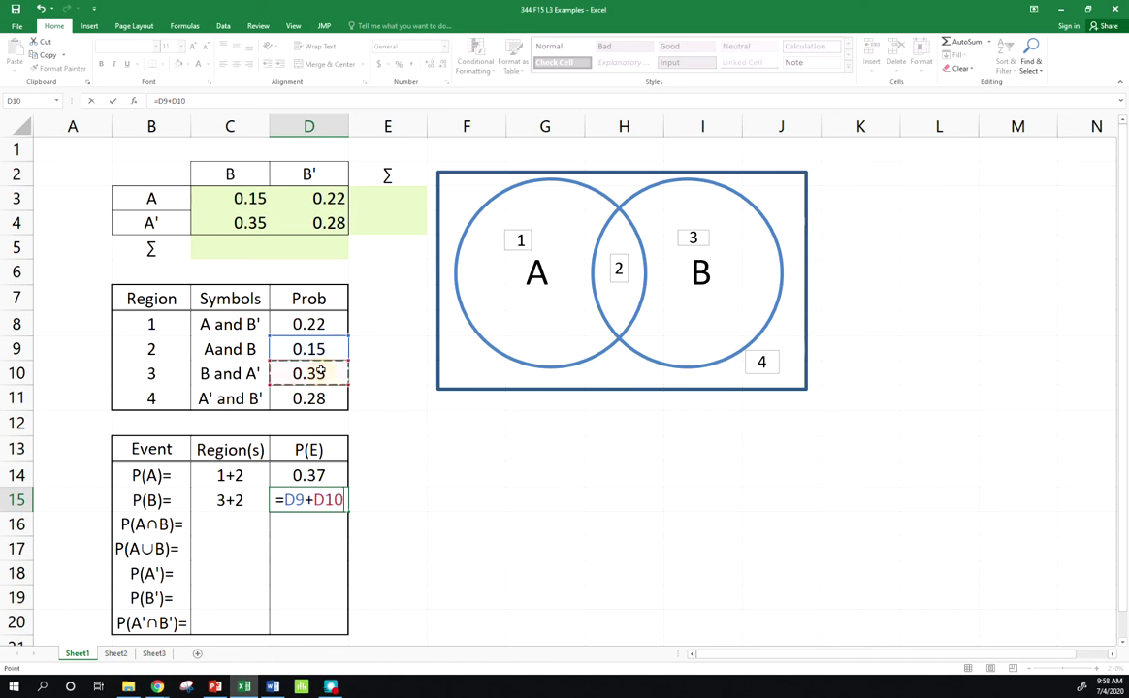
{"action": "key", "text": "Return"}
{"action": "left_click", "coordinate": [315, 499]}
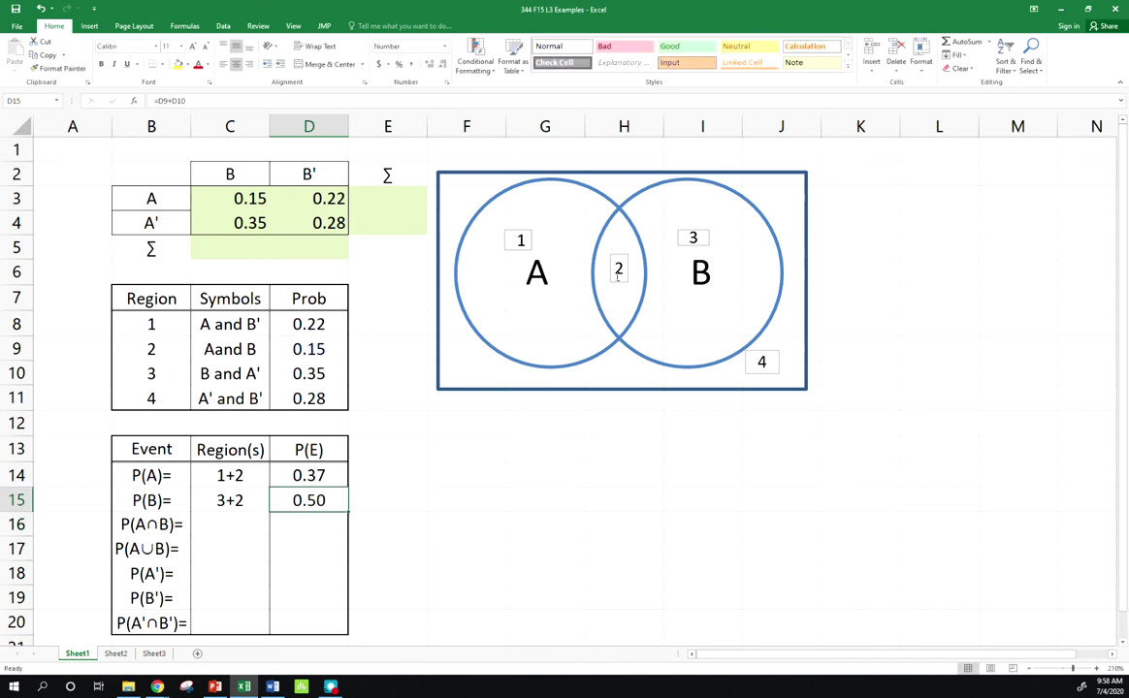
- Record P(A∩B) as region 2, equal to its probability of 0.15
{"action": "left_click", "coordinate": [264, 524]}
{"action": "type", "text": "="}
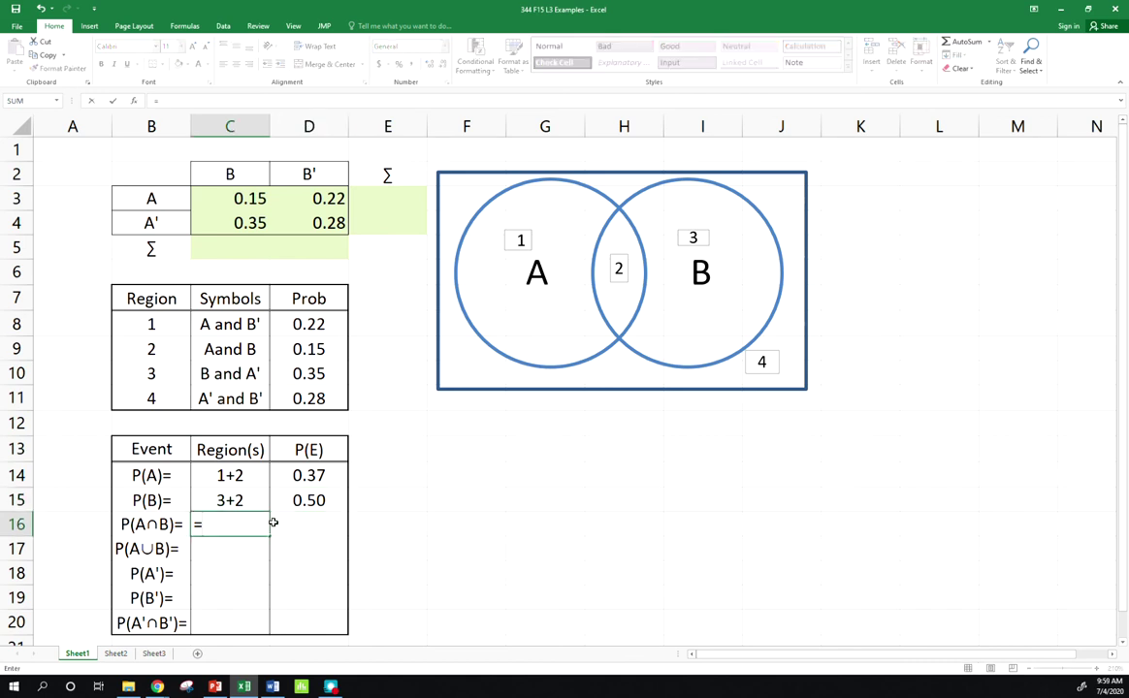
{"action": "key", "text": "BackSpace"}
{"action": "type", "text": "2"}
{"action": "key", "text": "Tab"}
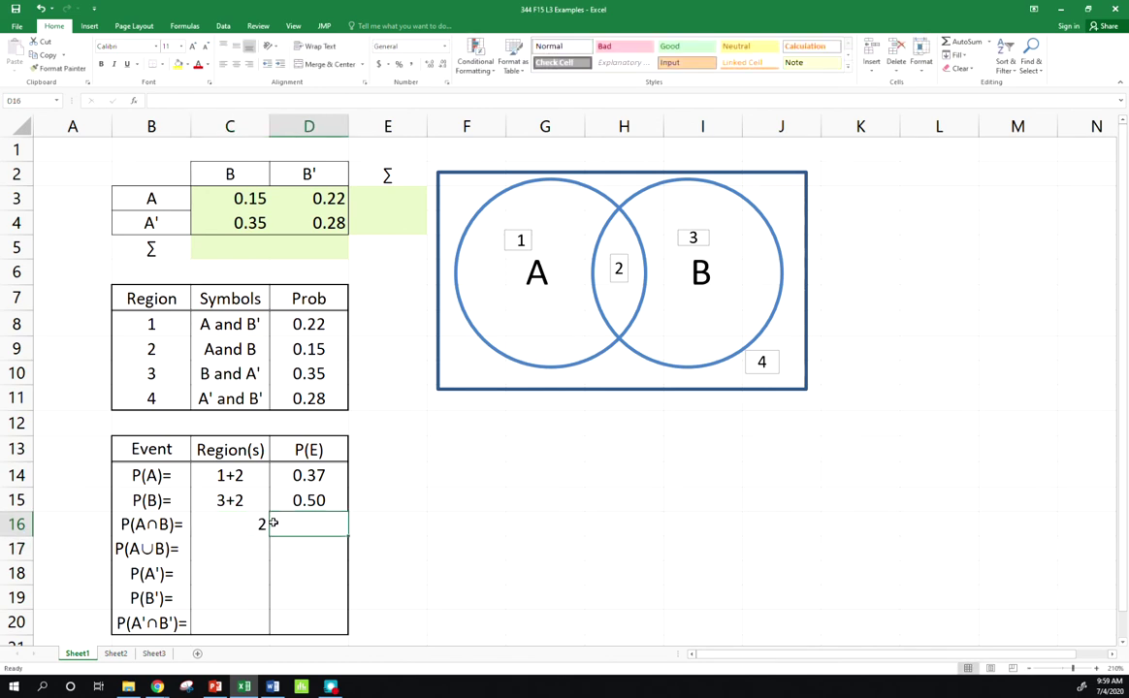
{"action": "type", "text": "="}
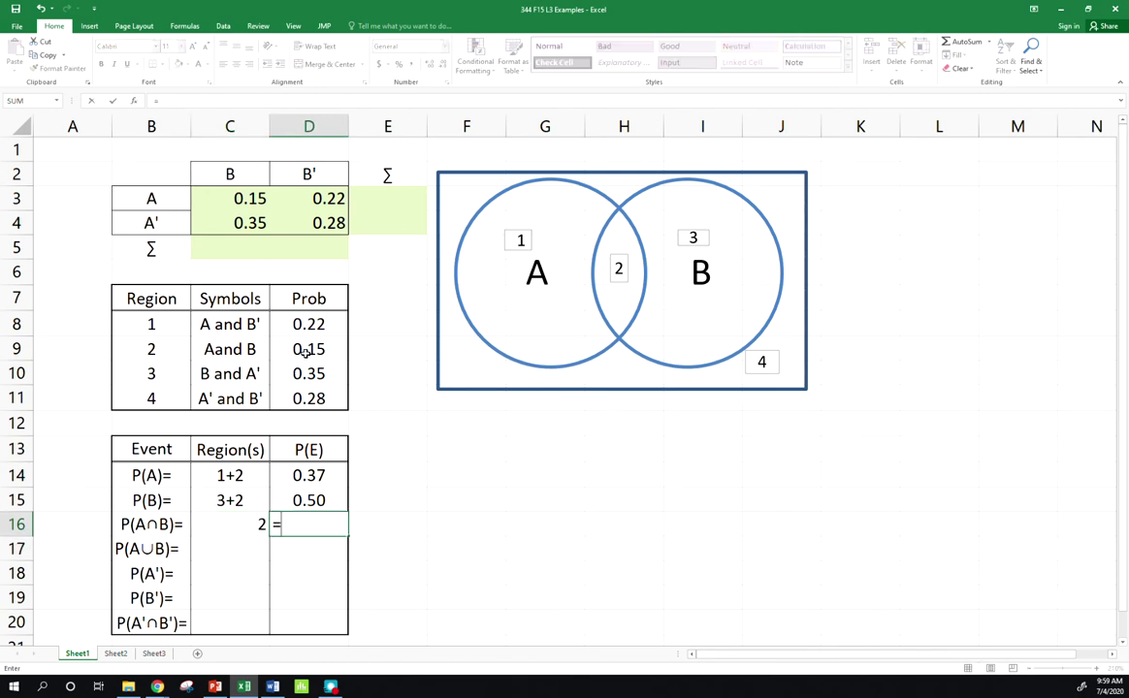
{"action": "left_click", "coordinate": [306, 352]}
{"action": "key", "text": "Return"}
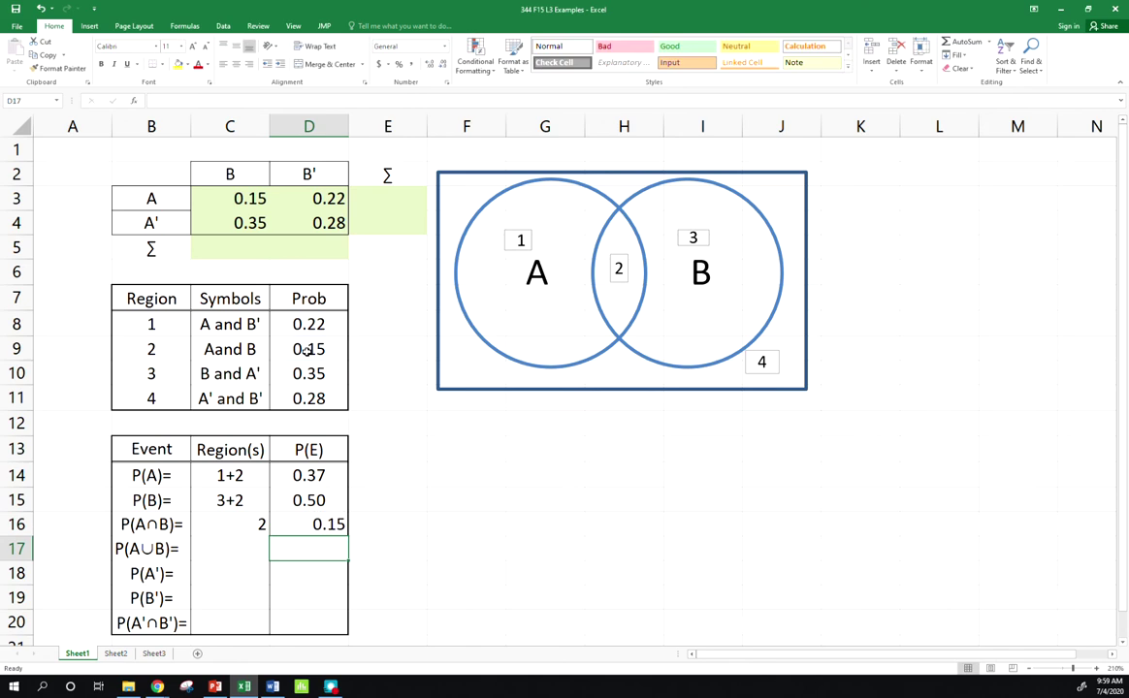
- List regions 1+2+3 for P(A∪B) and build the sum of those three region probabilities
{"action": "key", "text": "Left"}
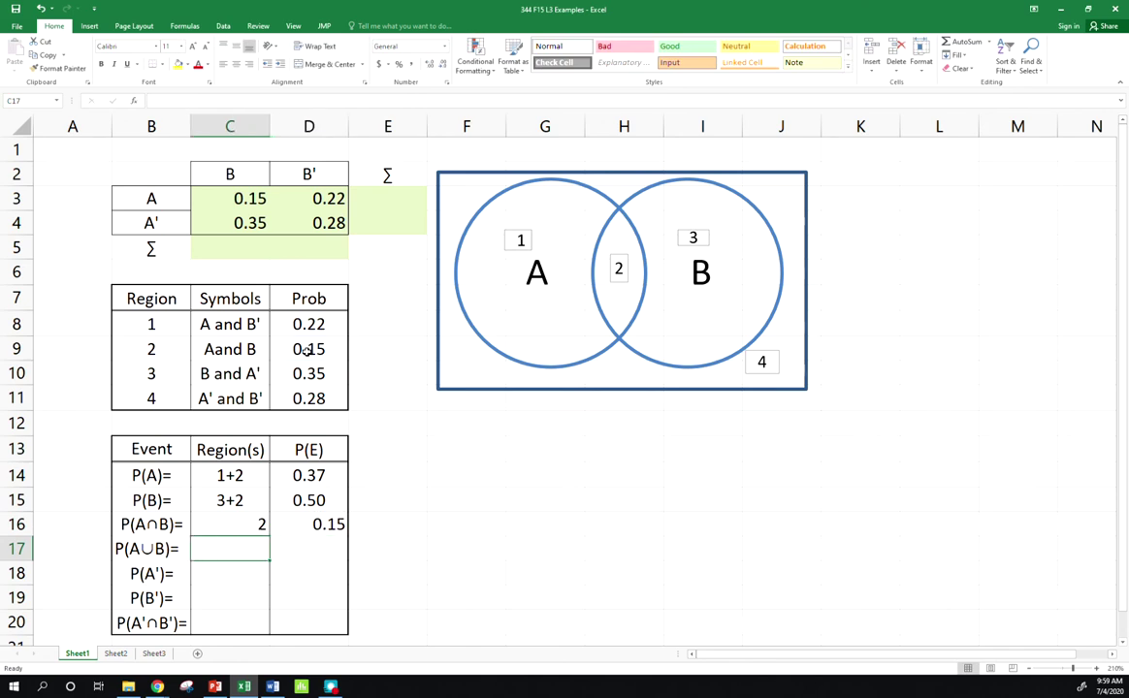
{"action": "type", "text": "="}
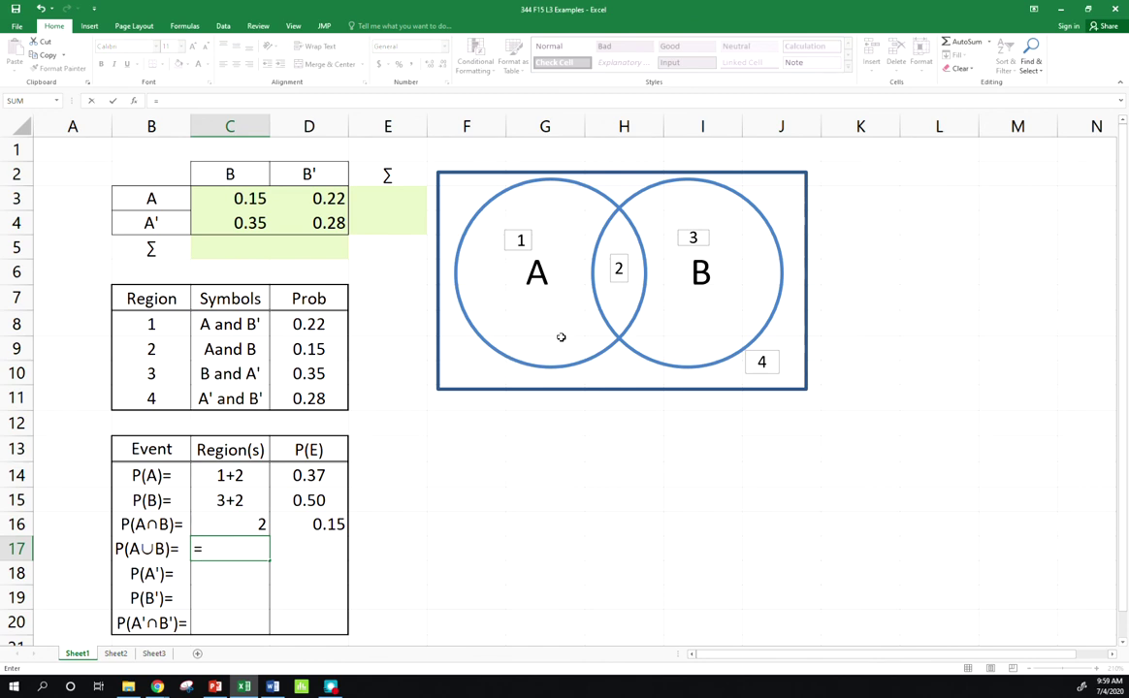
{"action": "key", "text": "BackSpace"}
{"action": "type", "text": "1+2+3"}
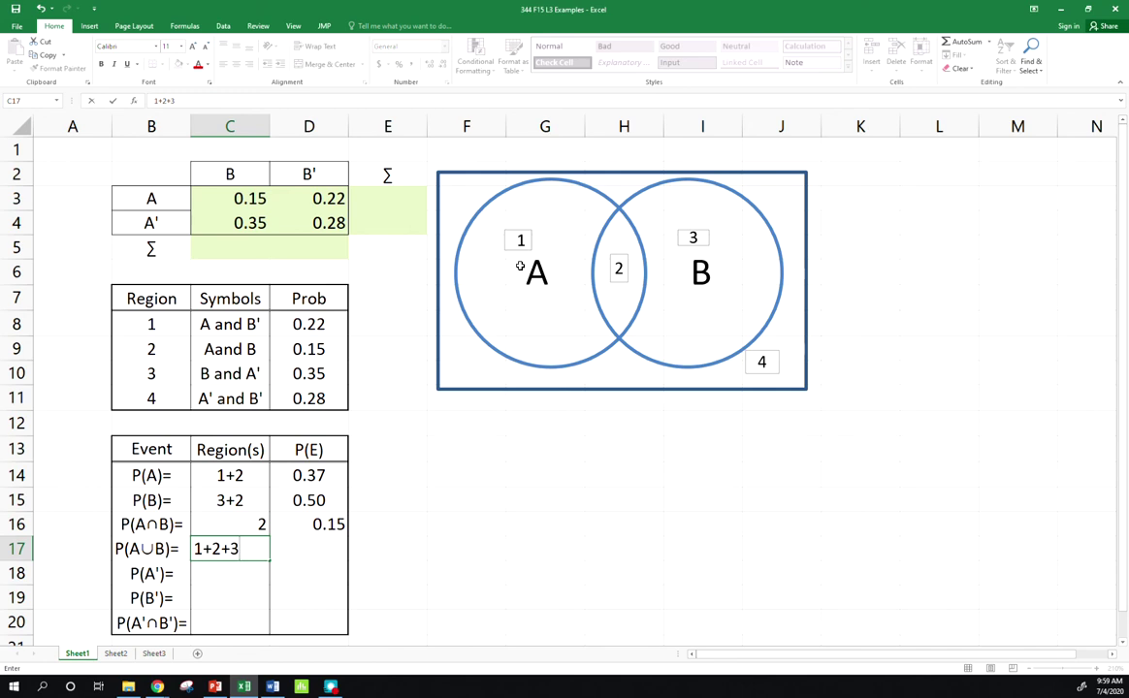
{"action": "key", "text": "Return"}
{"action": "key", "text": "Right"}
{"action": "key", "text": "Up"}
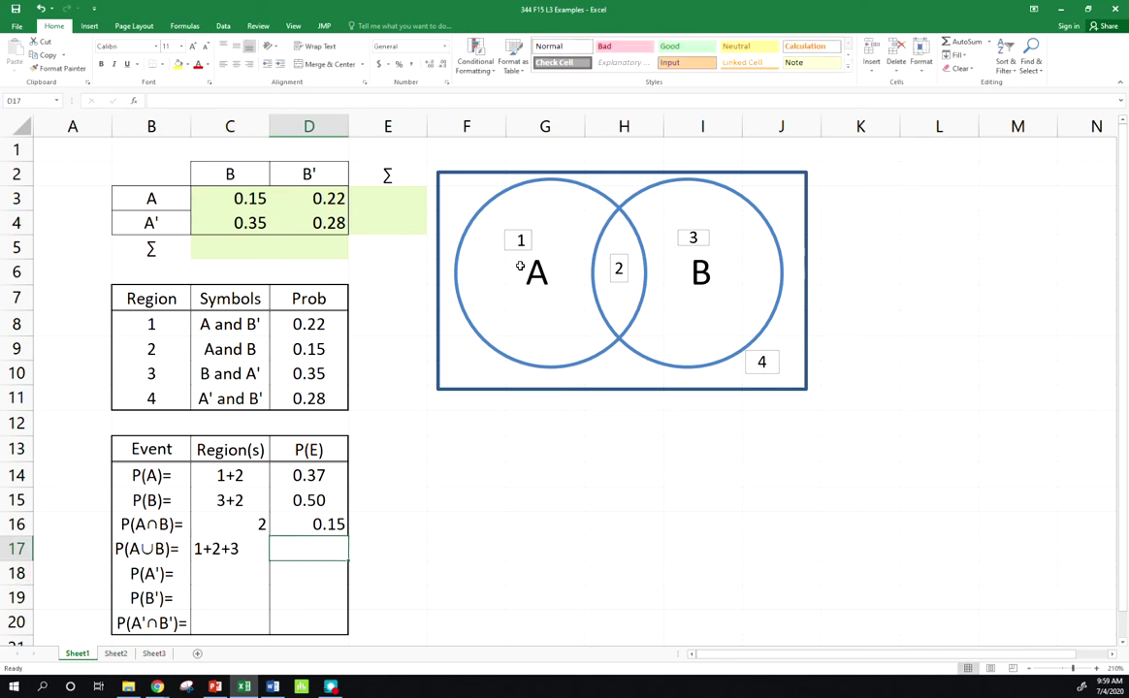
{"action": "type", "text": "="}
{"action": "left_click", "coordinate": [308, 324]}
{"action": "type", "text": "+"}
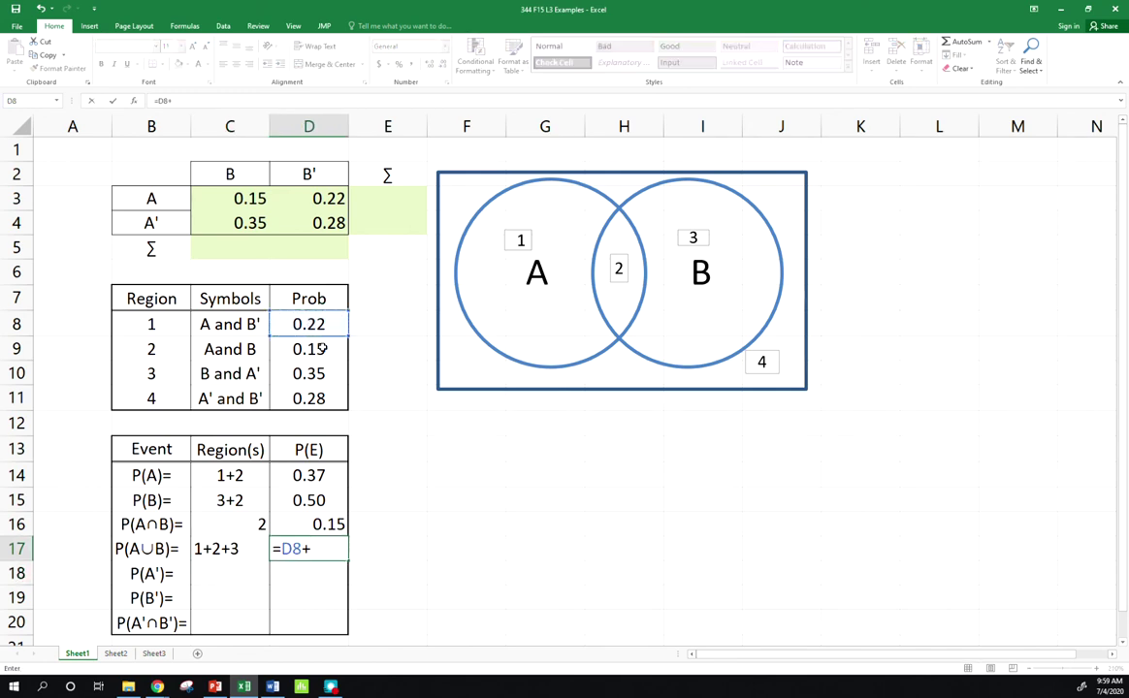
{"action": "left_click", "coordinate": [324, 349]}
{"action": "type", "text": "+"}
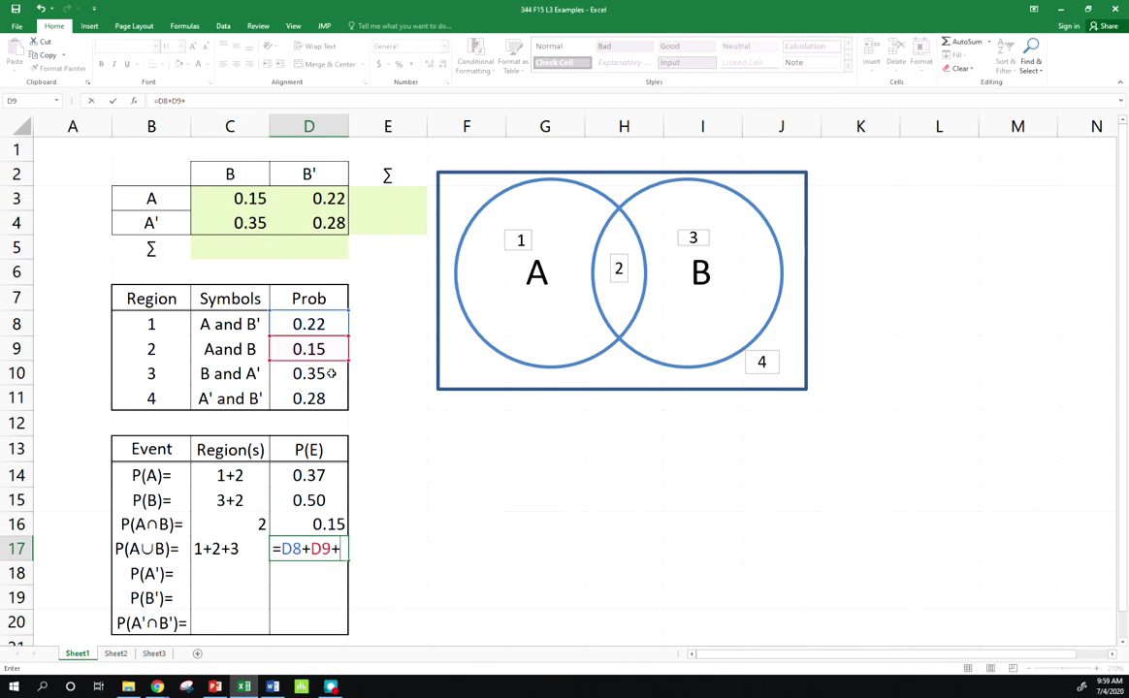
{"action": "left_click", "coordinate": [329, 373]}
- Finish P(A∪B) at 0.72, then fill P(A') as regions 3+4 with =D10+D11 giving 0.63
{"action": "key", "text": "Return"}
{"action": "key", "text": "Left"}
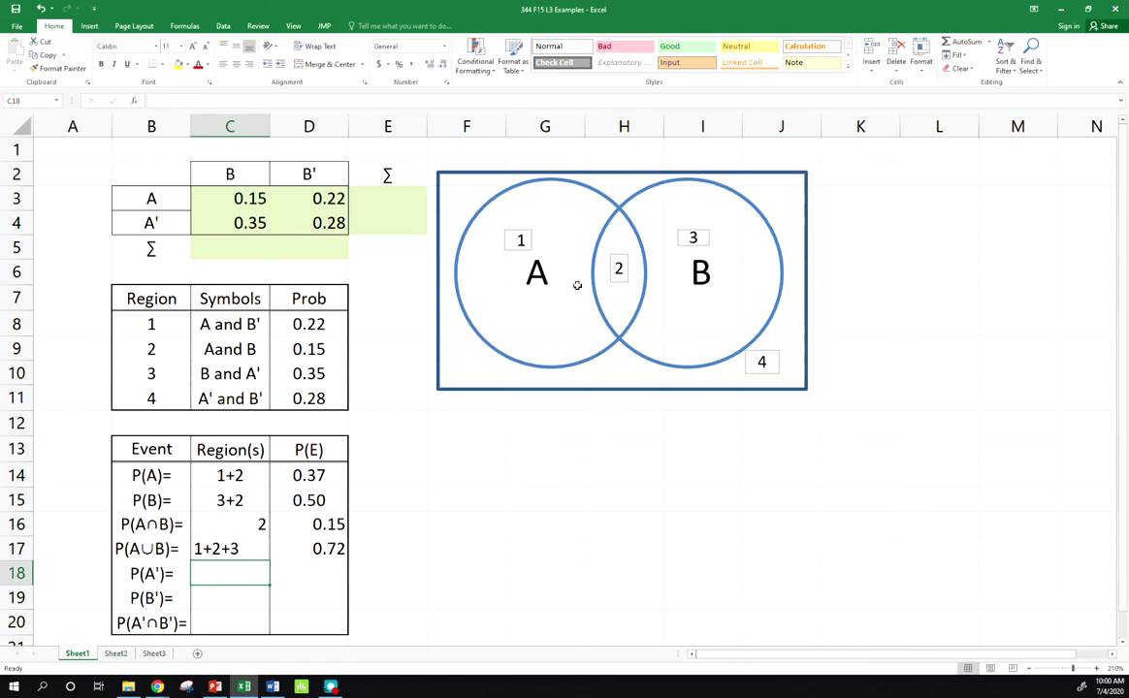
{"action": "type", "text": "="}
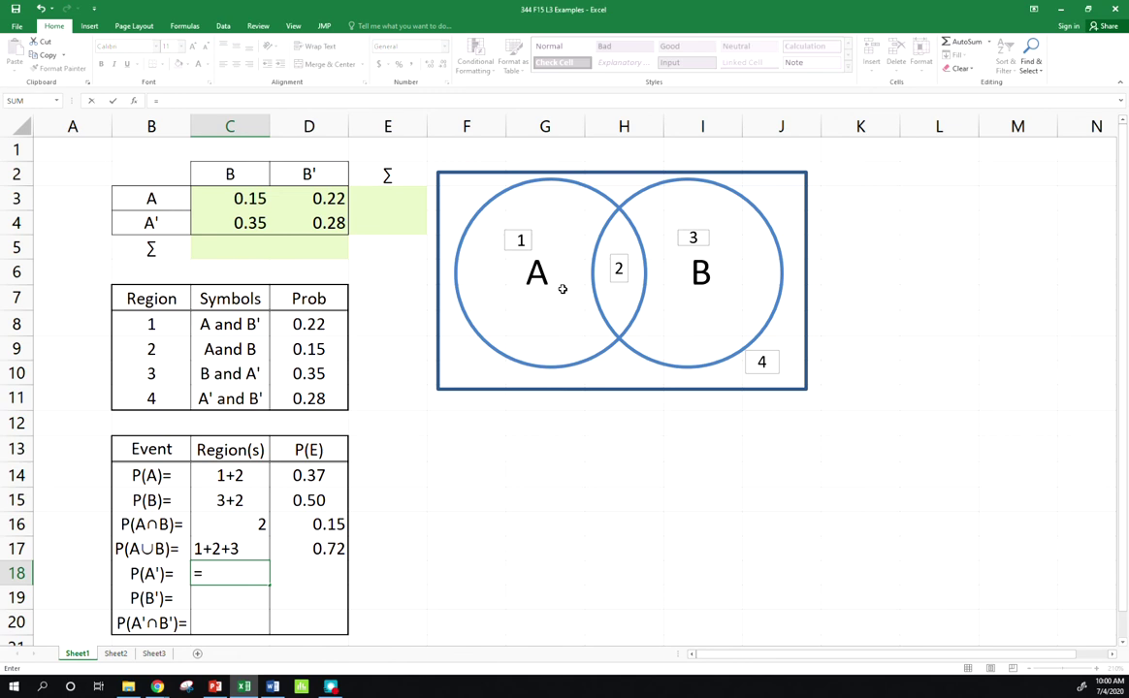
{"action": "key", "text": "BackSpace"}
{"action": "type", "text": "3+4"}
{"action": "key", "text": "Return"}
{"action": "key", "text": "Right"}
{"action": "key", "text": "Up"}
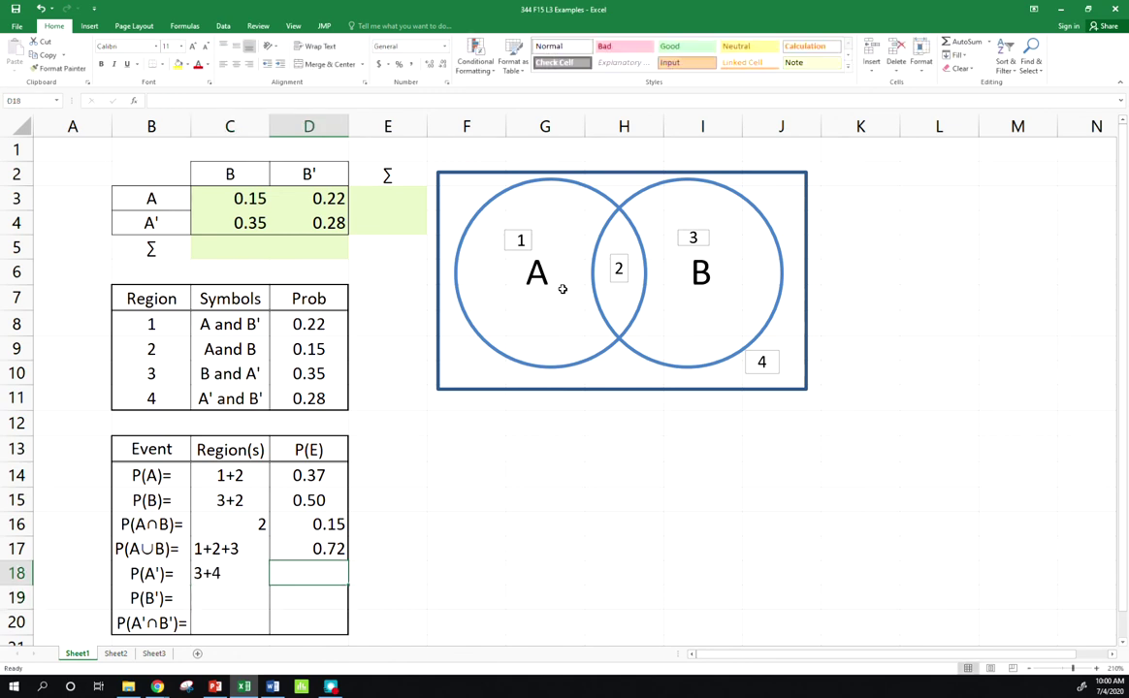
{"action": "type", "text": "="}
{"action": "left_click", "coordinate": [316, 374]}
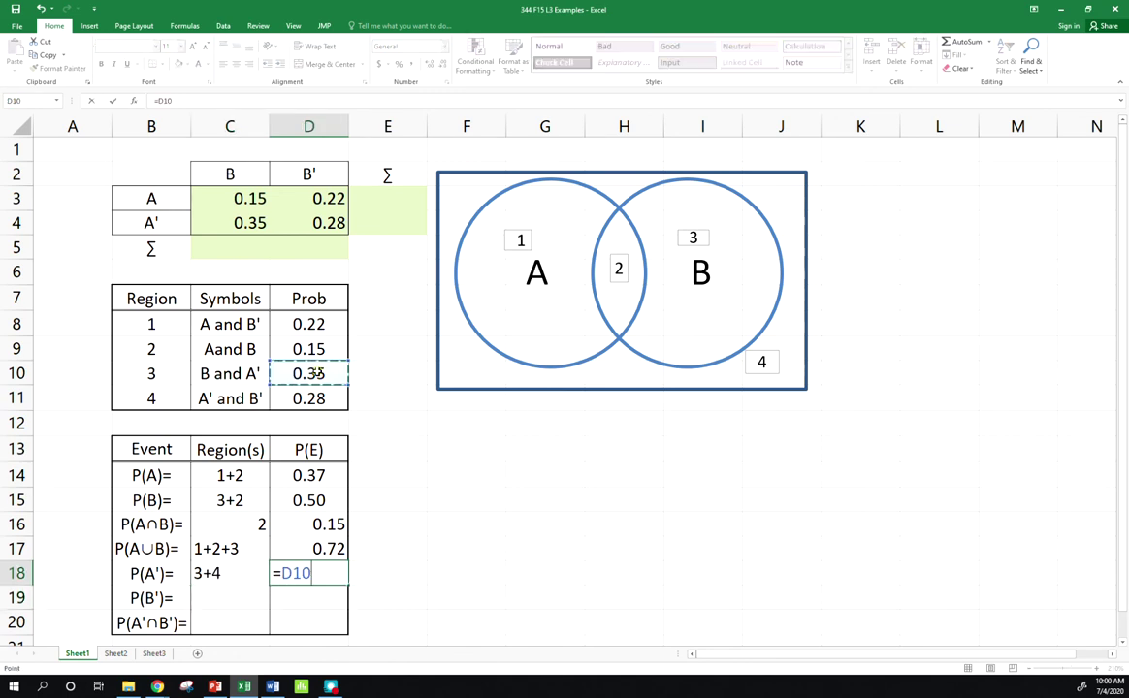
{"action": "type", "text": "+"}
{"action": "left_click", "coordinate": [330, 397]}
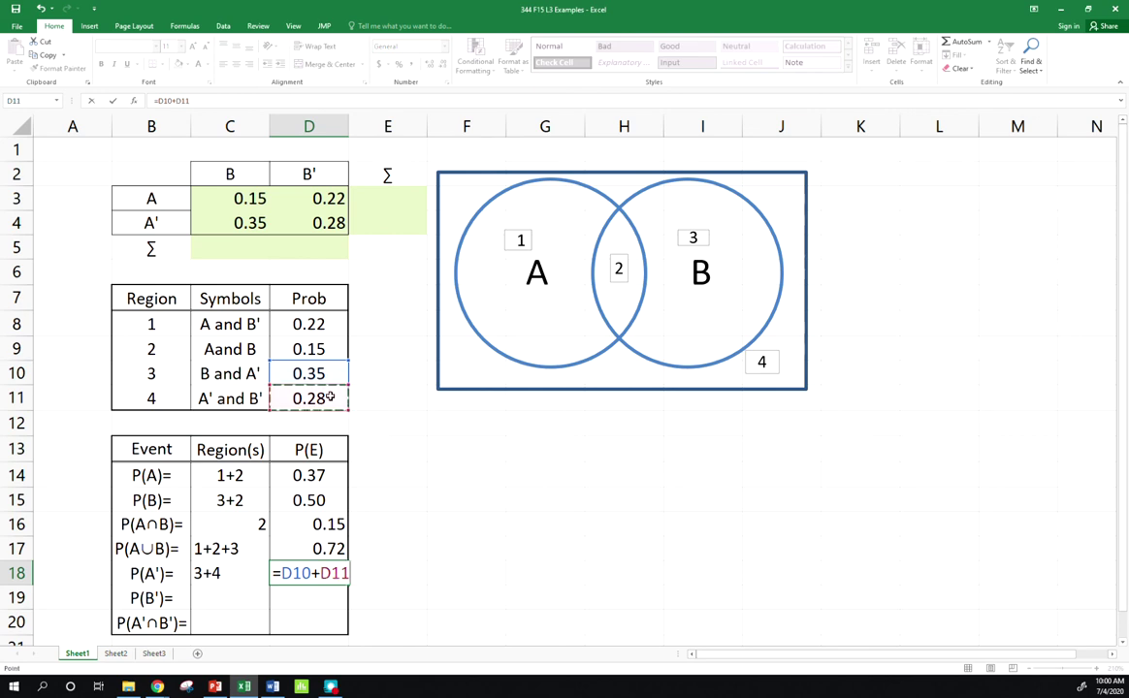
{"action": "key", "text": "Return"}
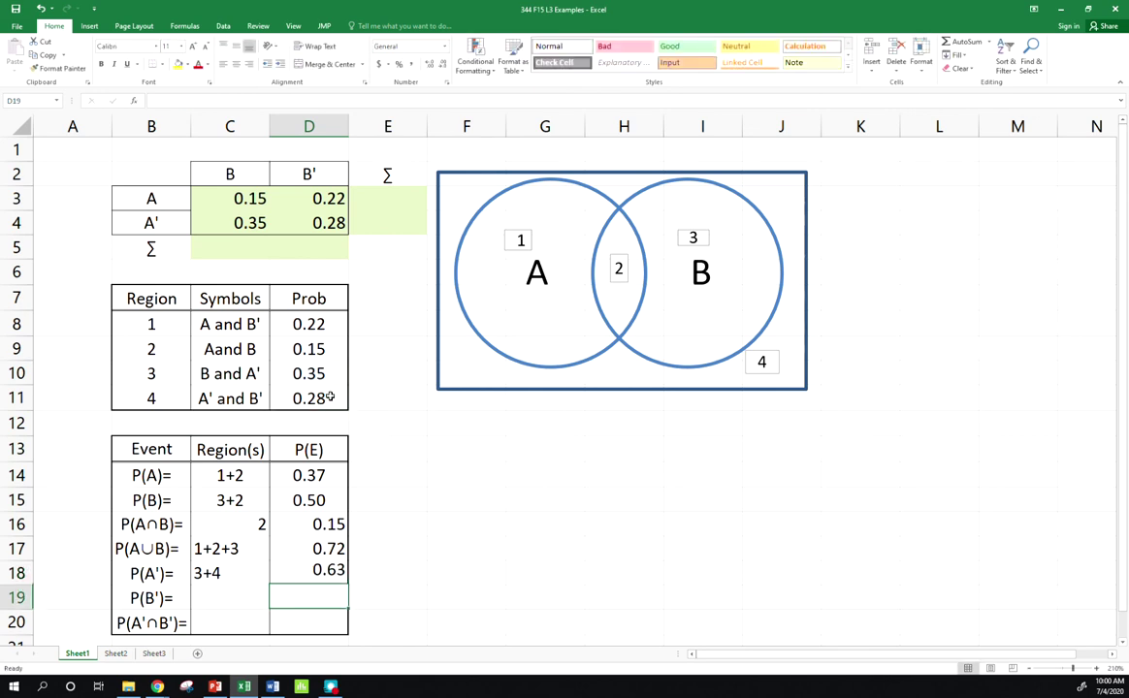
- Fill P(B') as regions 1+4 with =D8+D11, giving 0.50
{"action": "left_click", "coordinate": [214, 601]}
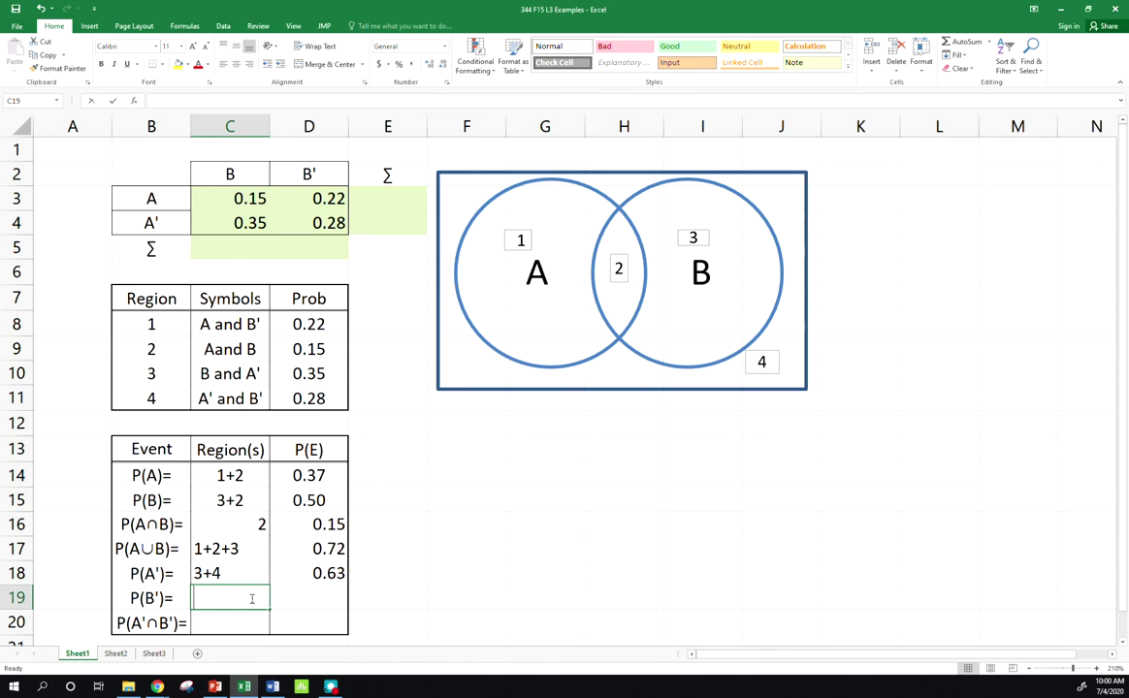
{"action": "type", "text": "1+4"}
{"action": "key", "text": "Return"}
{"action": "key", "text": "Up"}
{"action": "key", "text": "Right"}
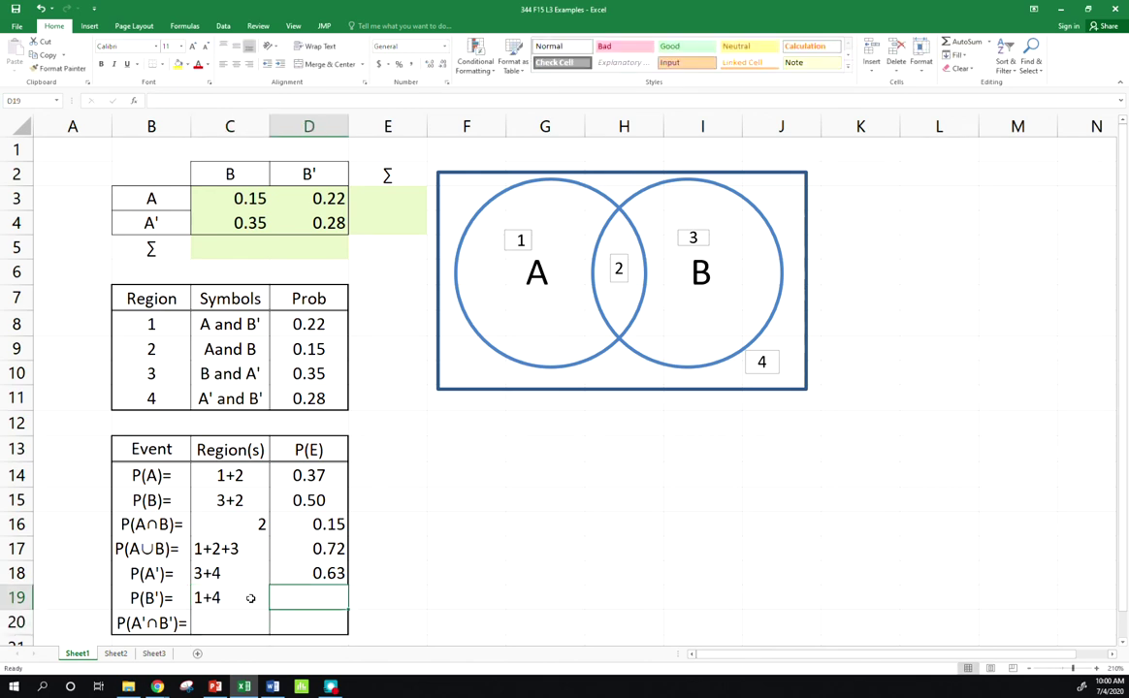
{"action": "type", "text": "="}
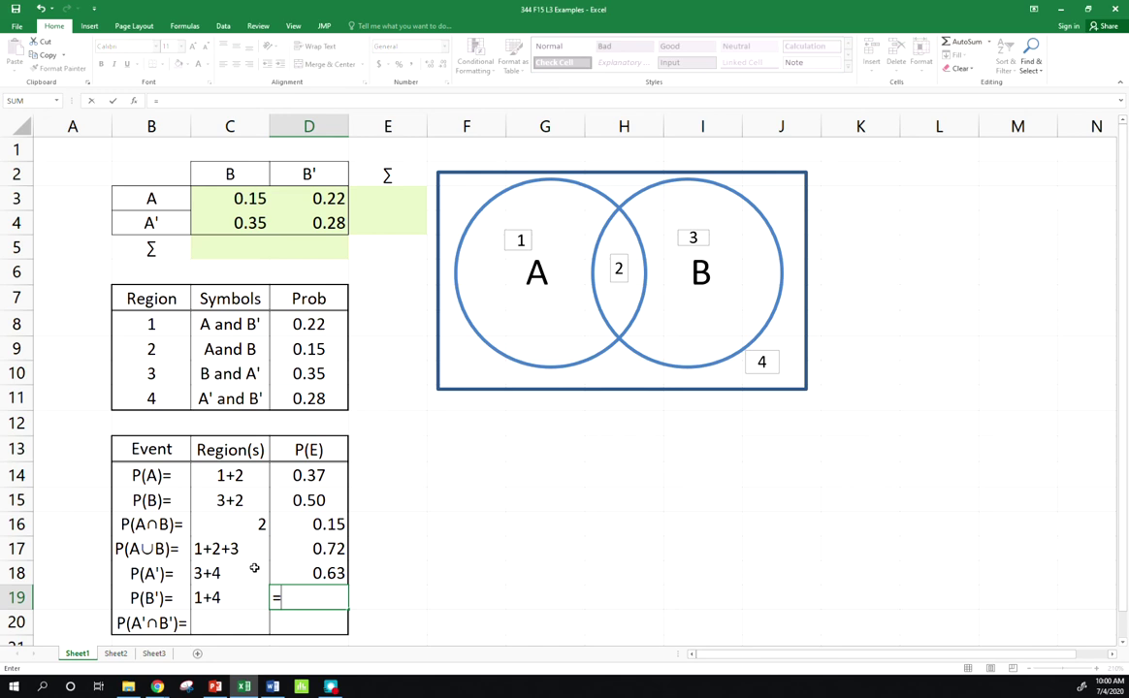
{"action": "left_click", "coordinate": [308, 325]}
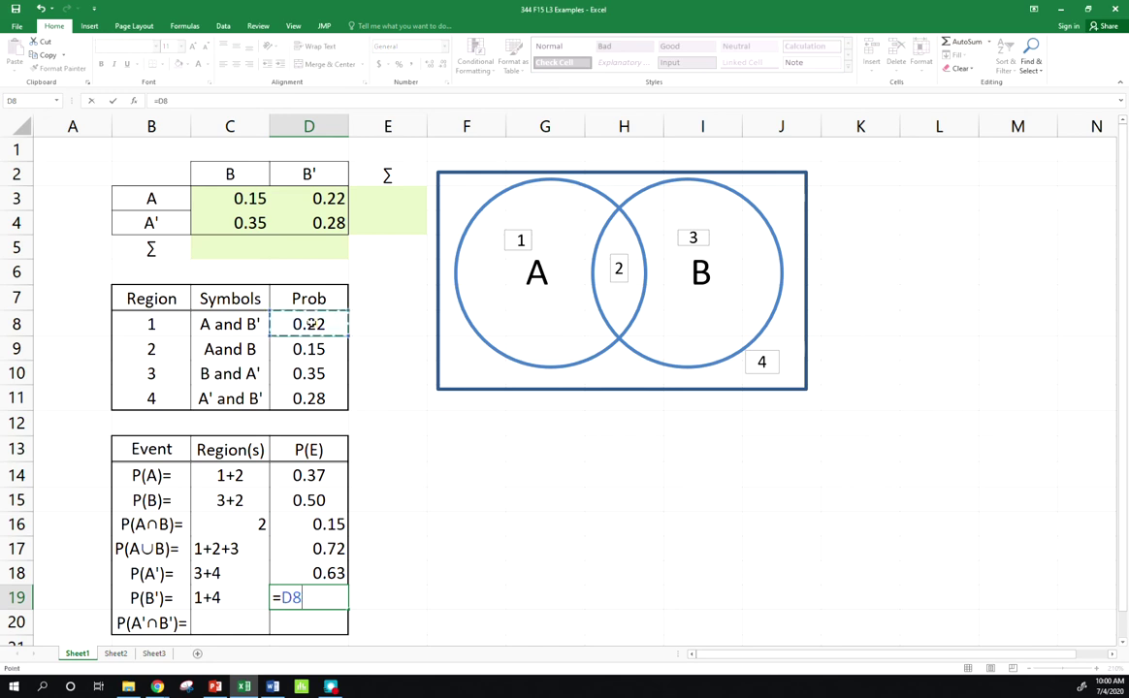
{"action": "type", "text": "+"}
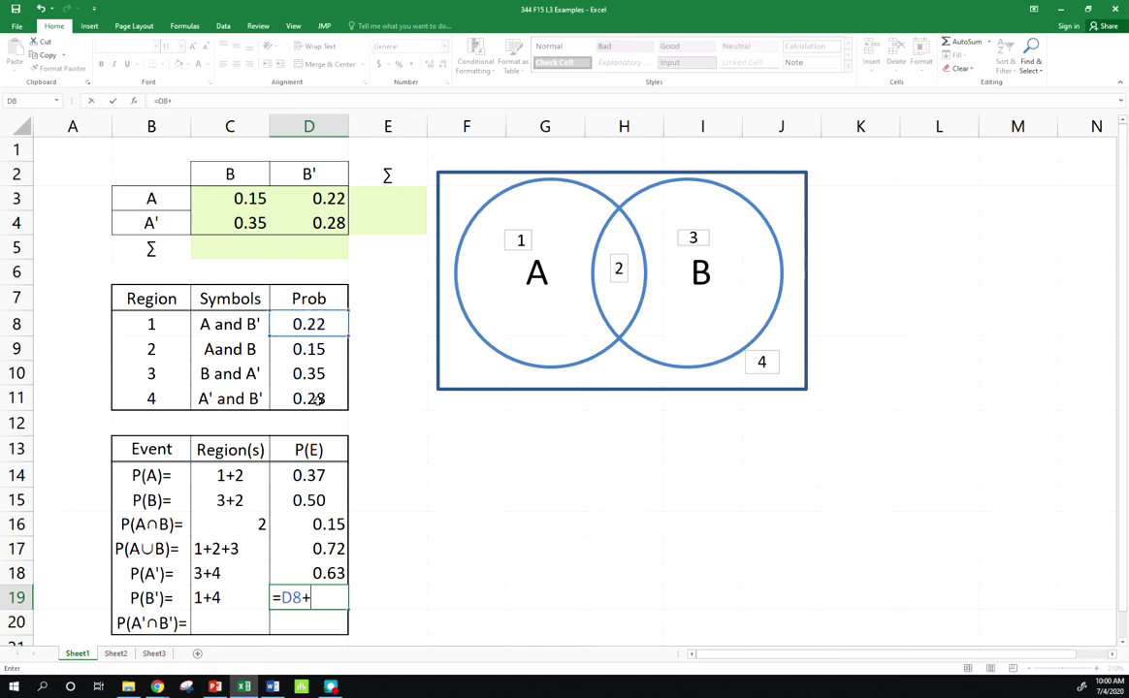
{"action": "left_click", "coordinate": [314, 398]}
{"action": "key", "text": "Return"}
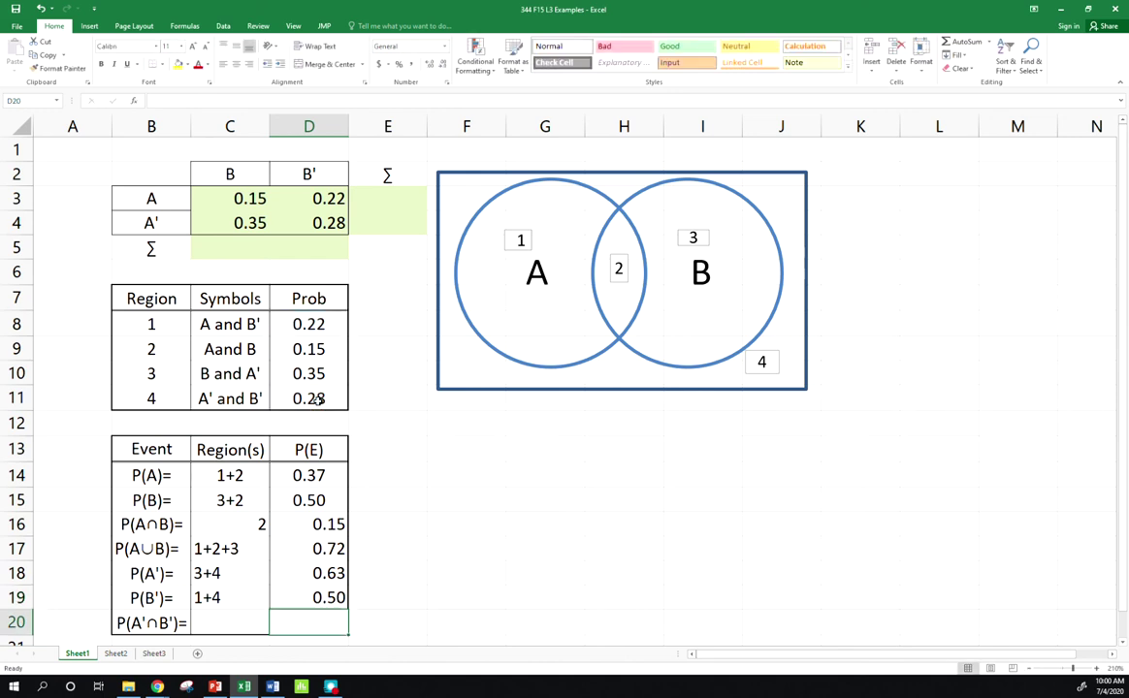
{"action": "left_click", "coordinate": [226, 623]}
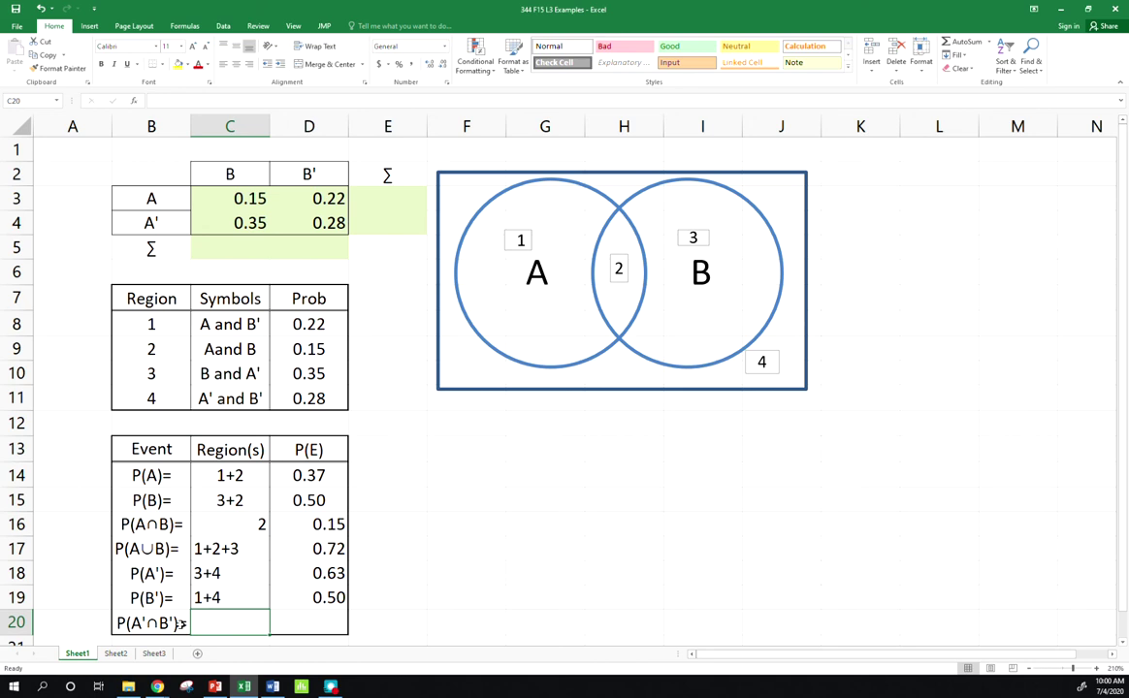
- Enter region 4 for P(A'∩B') with its probability referencing D11, giving 0.28
{"action": "type", "text": "4"}
{"action": "key", "text": "Tab"}
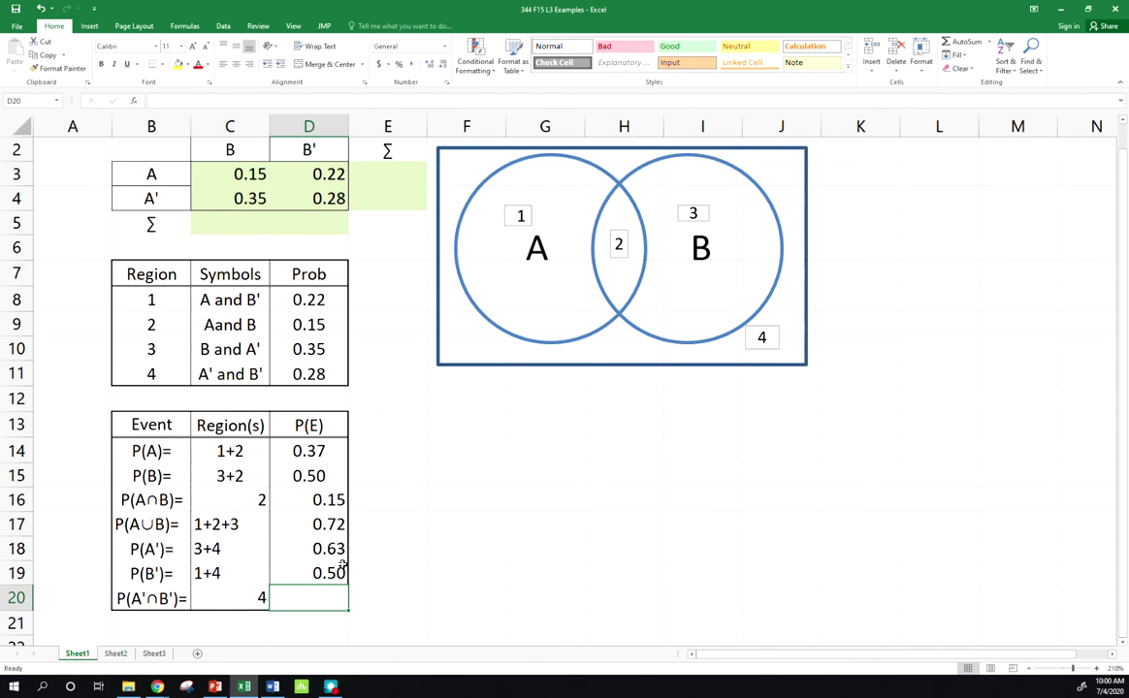
{"action": "type", "text": "="}
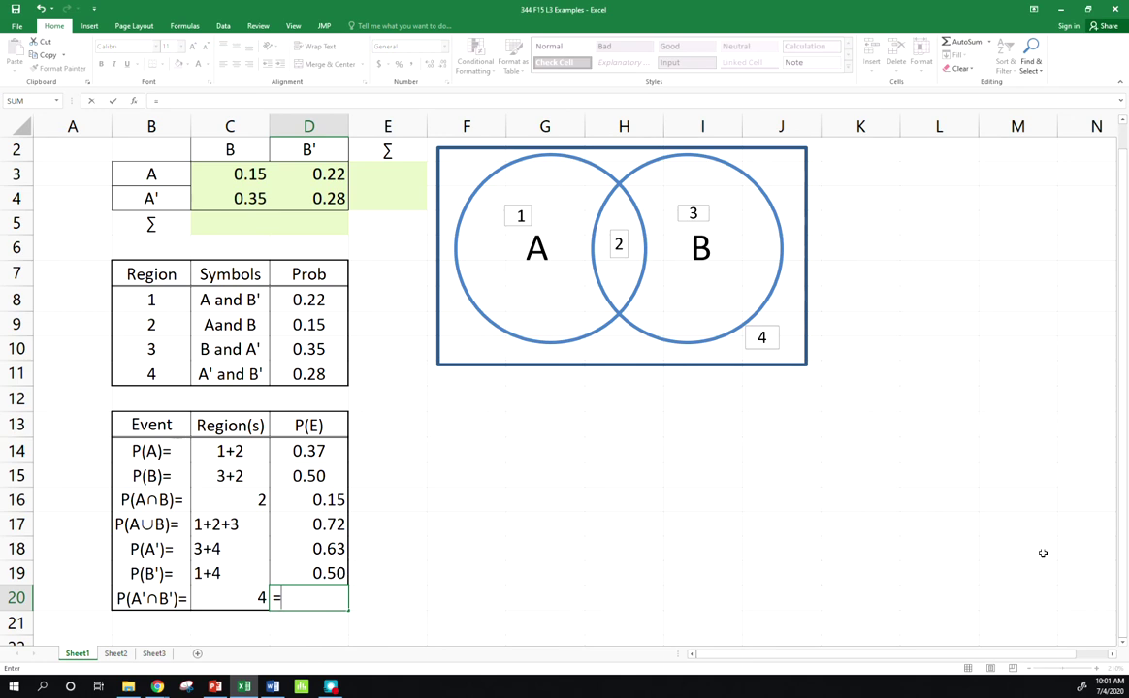
{"action": "key", "text": "F10"}
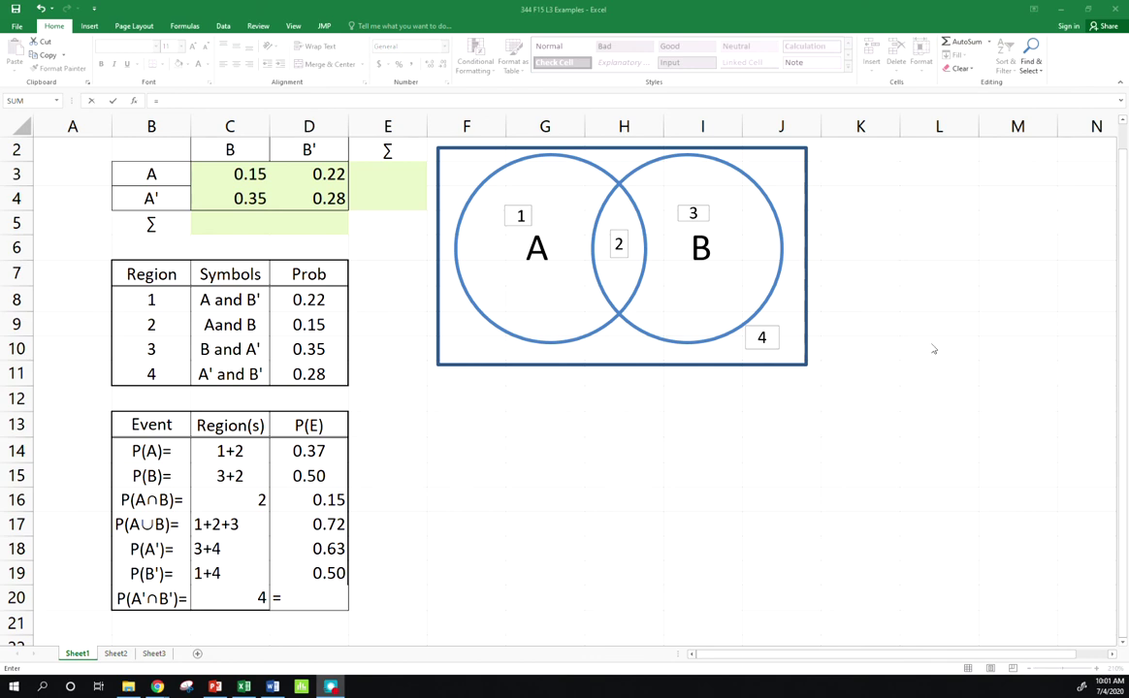
{"action": "left_click", "coordinate": [331, 373]}
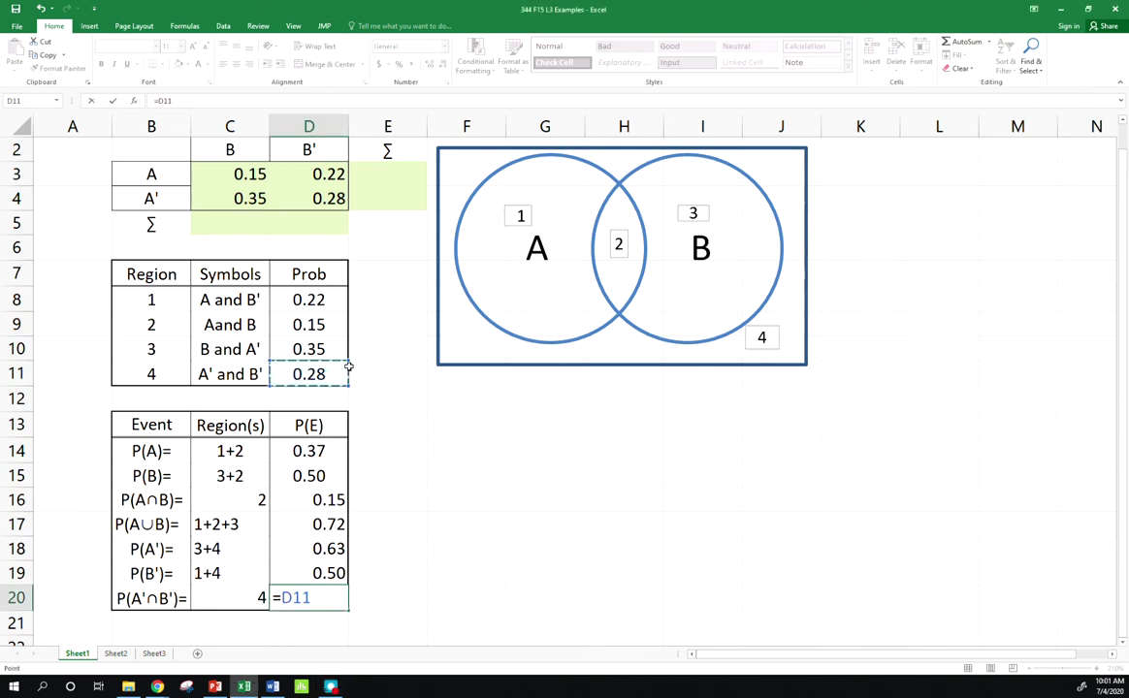
{"action": "key", "text": "Return"}
- Check the P(A∪B) and P(A'∩B') formulas and select the empty cell beside P(A∪B)
{"action": "left_click", "coordinate": [318, 523]}
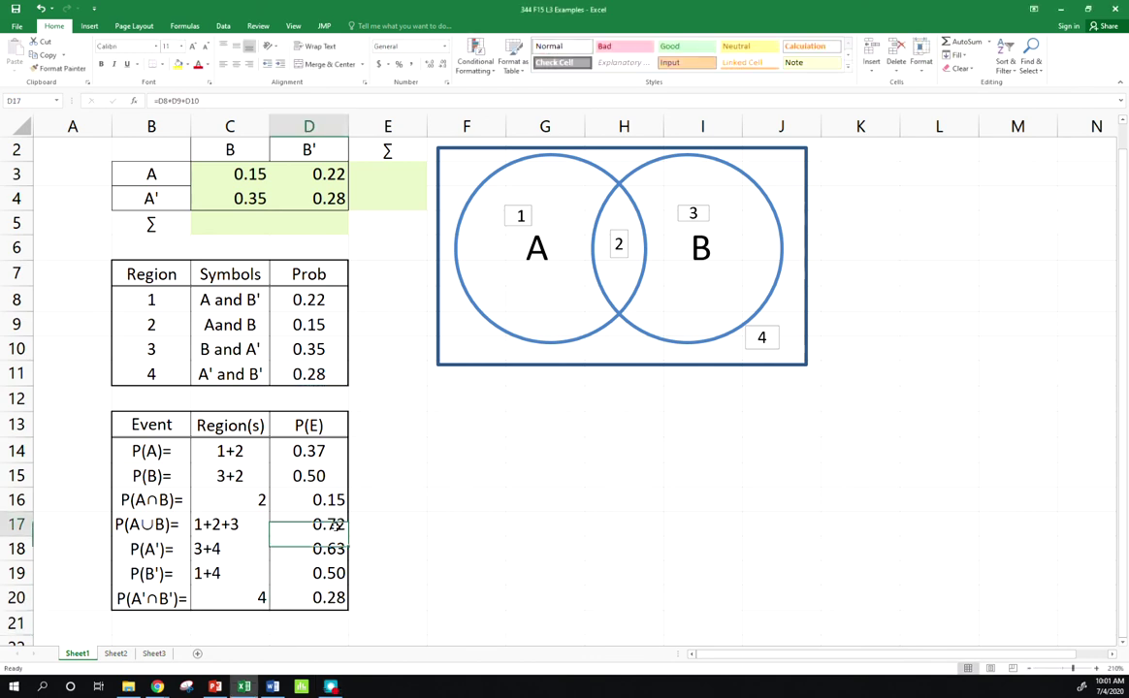
{"action": "left_click", "coordinate": [328, 599]}
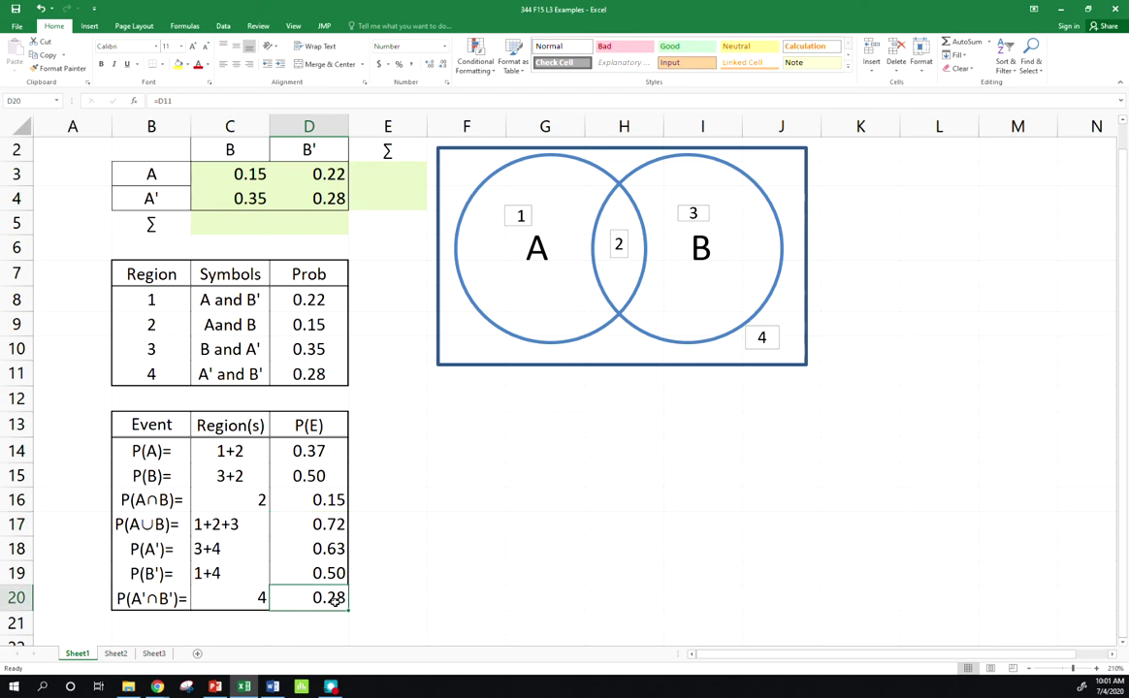
{"action": "left_click", "coordinate": [379, 525]}
- Enter =1-D17 in E17, yielding 0.28 to match P(A'∩B'), and compare the two
{"action": "double_click", "coordinate": [380, 527]}
{"action": "type", "text": "=1"}
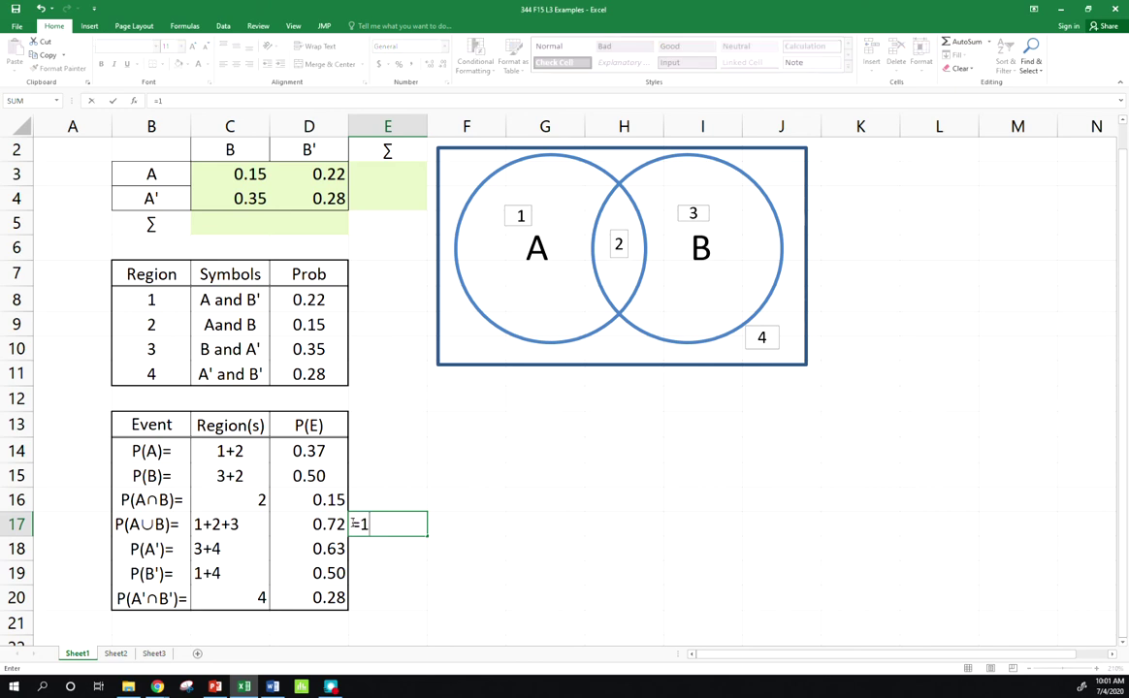
{"action": "type", "text": "-"}
{"action": "left_click", "coordinate": [312, 524]}
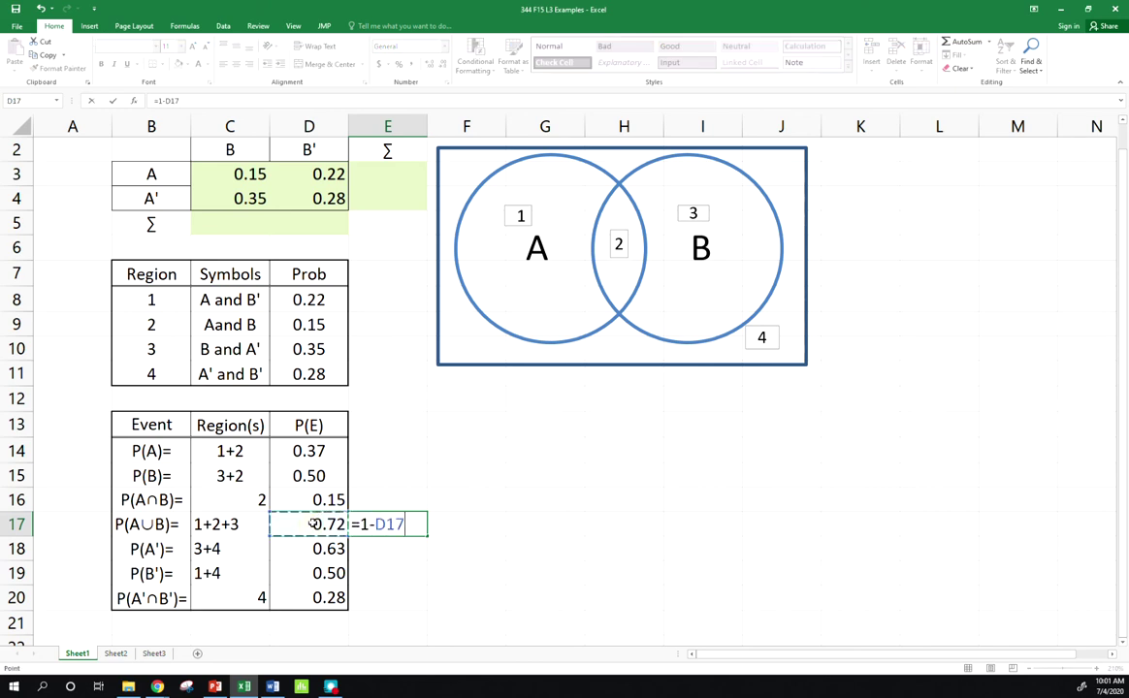
{"action": "key", "text": "Return"}
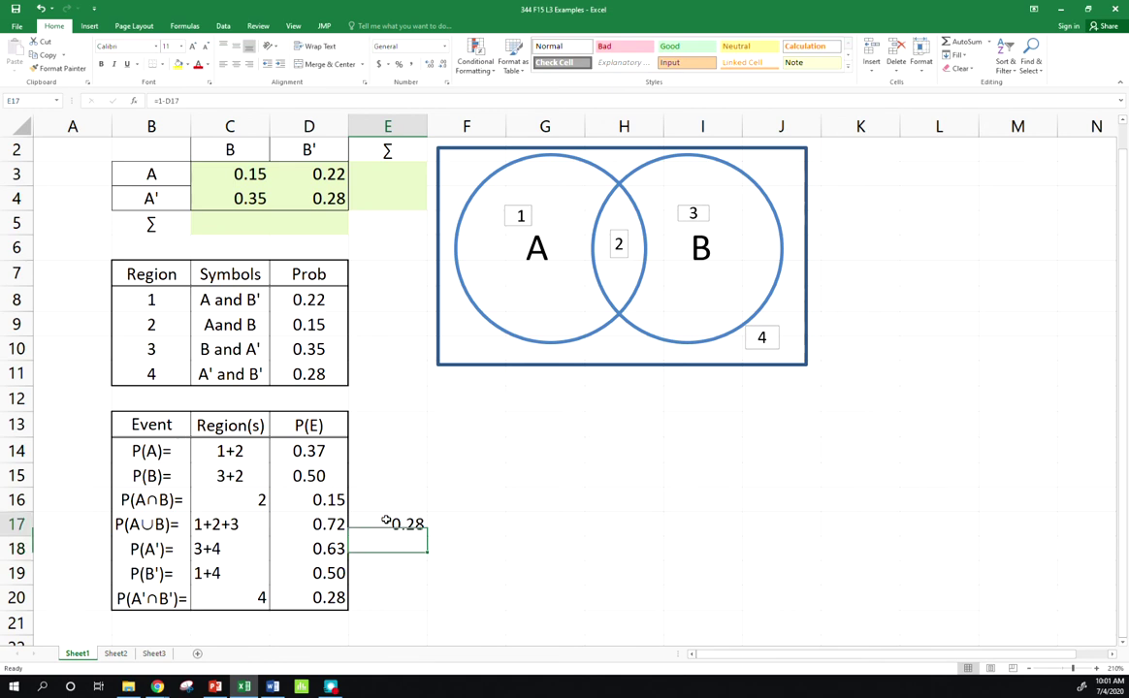
{"action": "left_click", "coordinate": [413, 524]}
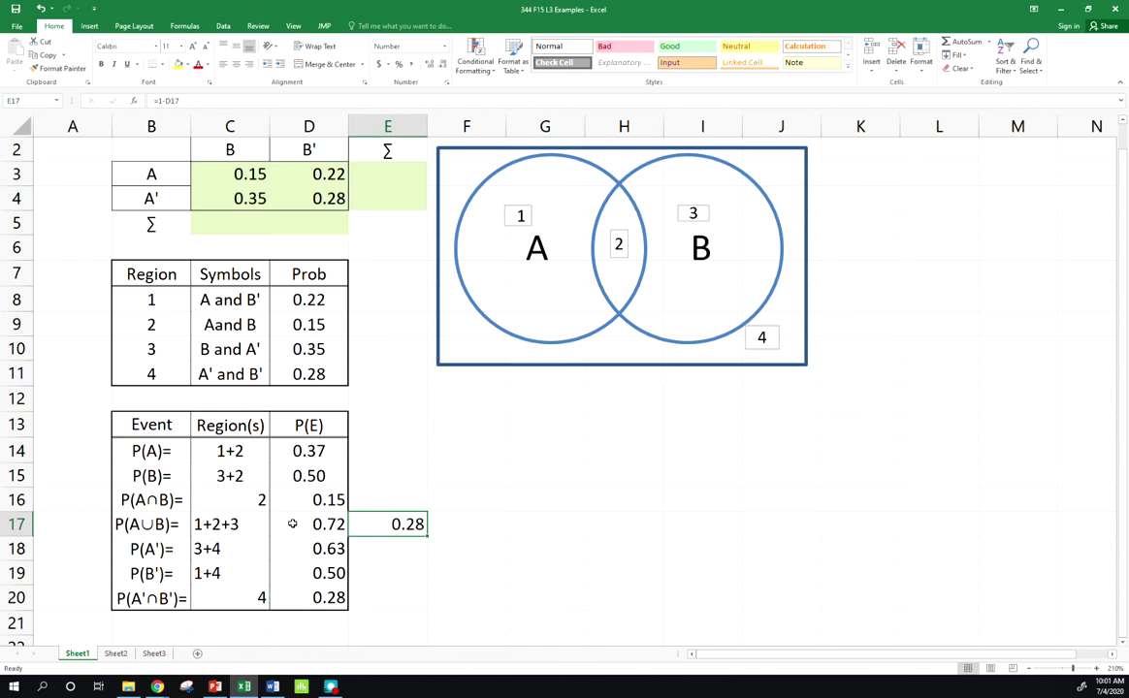
{"action": "left_click", "coordinate": [167, 599]}
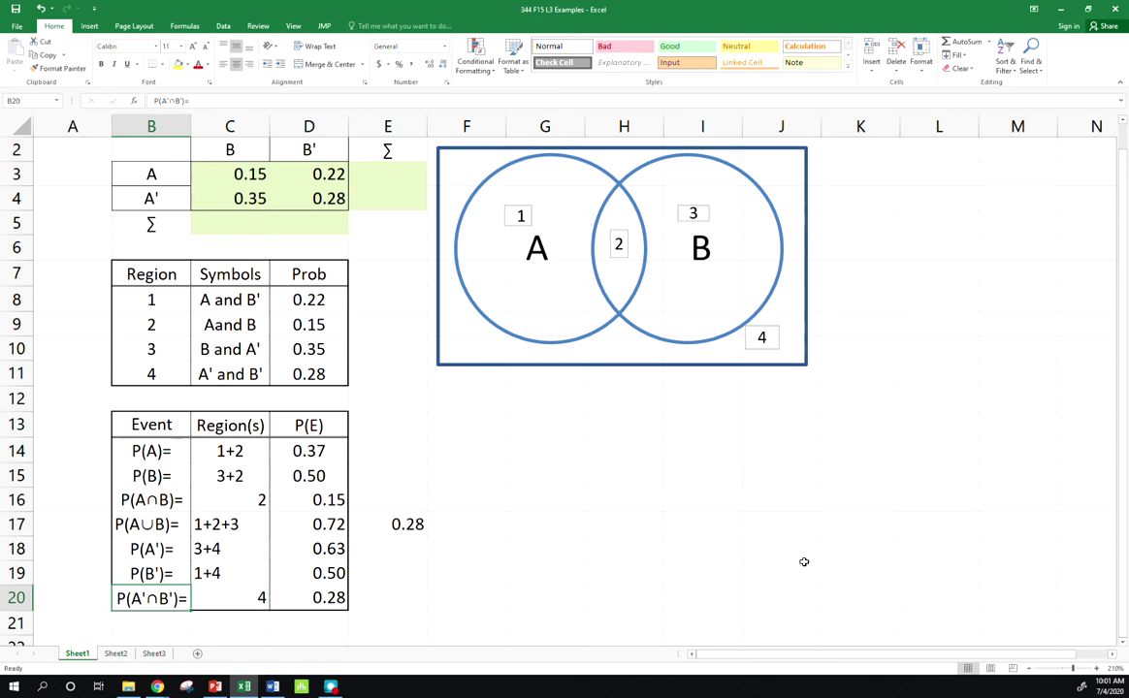
{"action": "key", "text": "alt+Tab"}
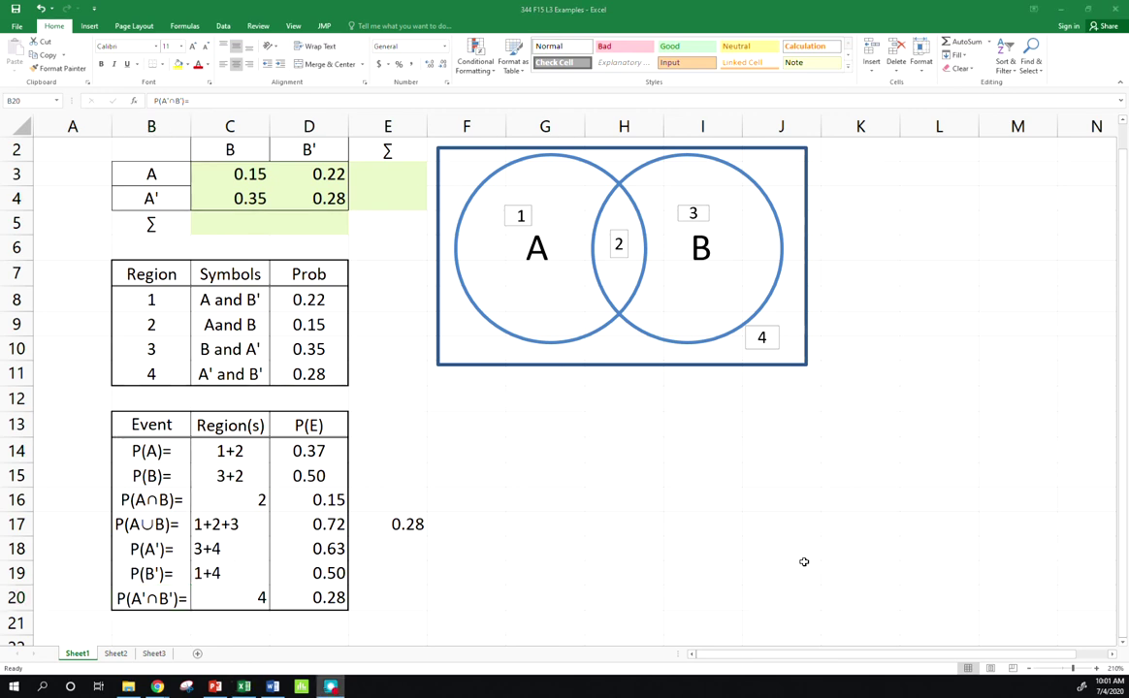
{"action": "key", "text": "alt+Tab"}
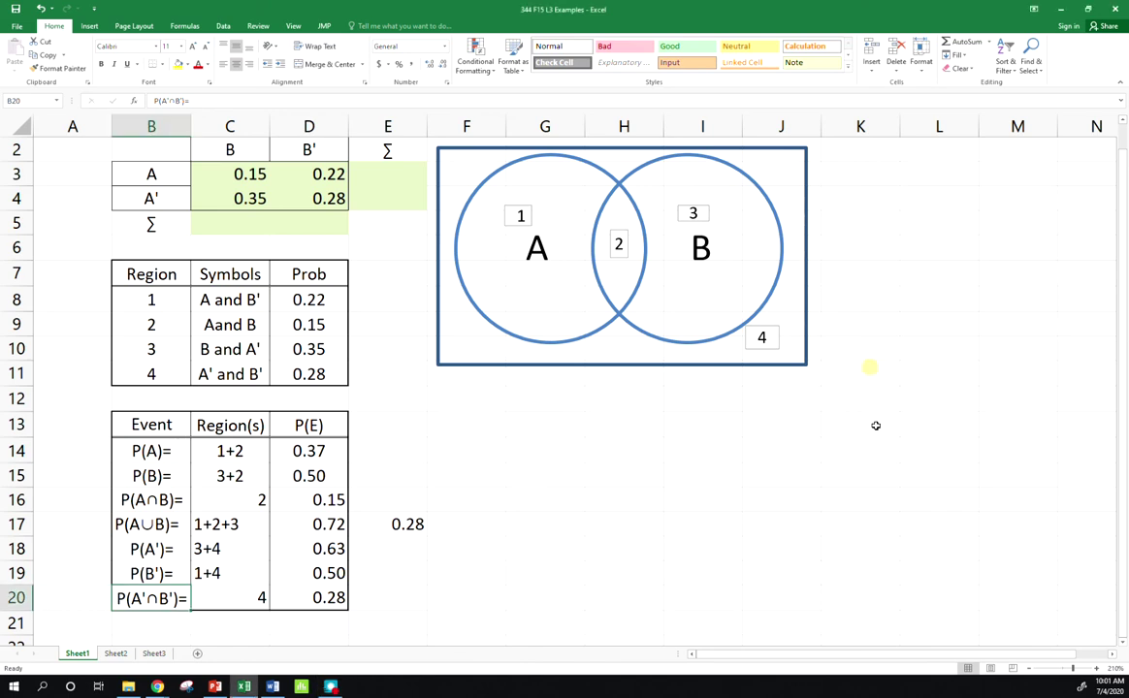
{"action": "scroll", "coordinate": [873, 417], "scroll_direction": "up", "scroll_amount": 1}
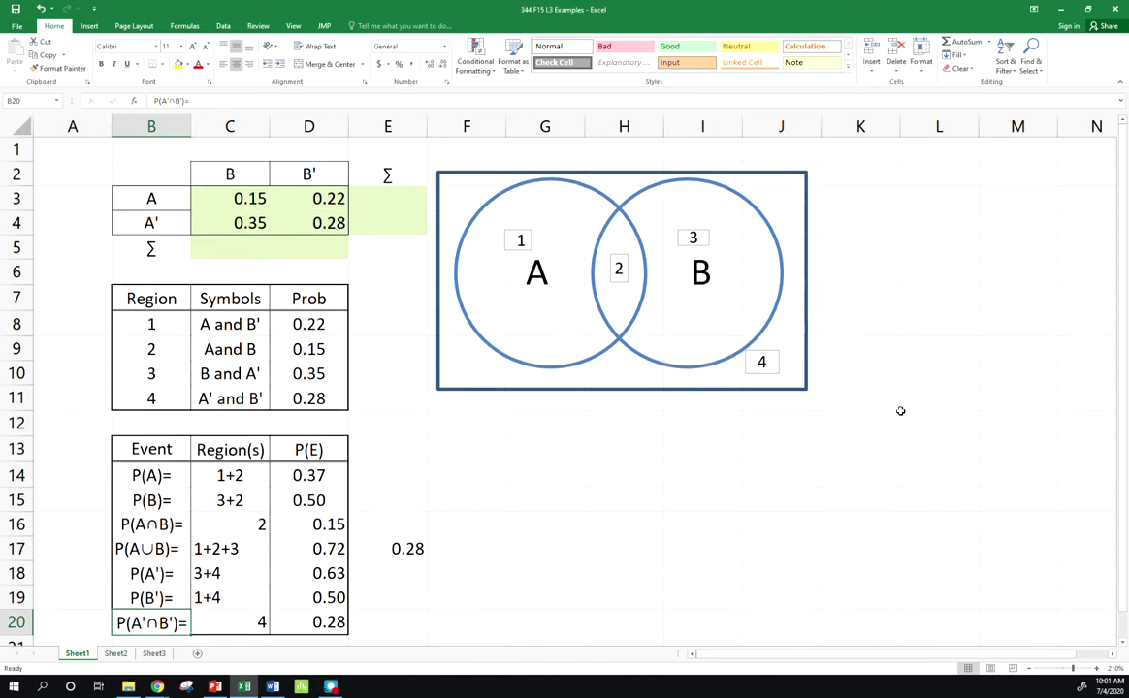